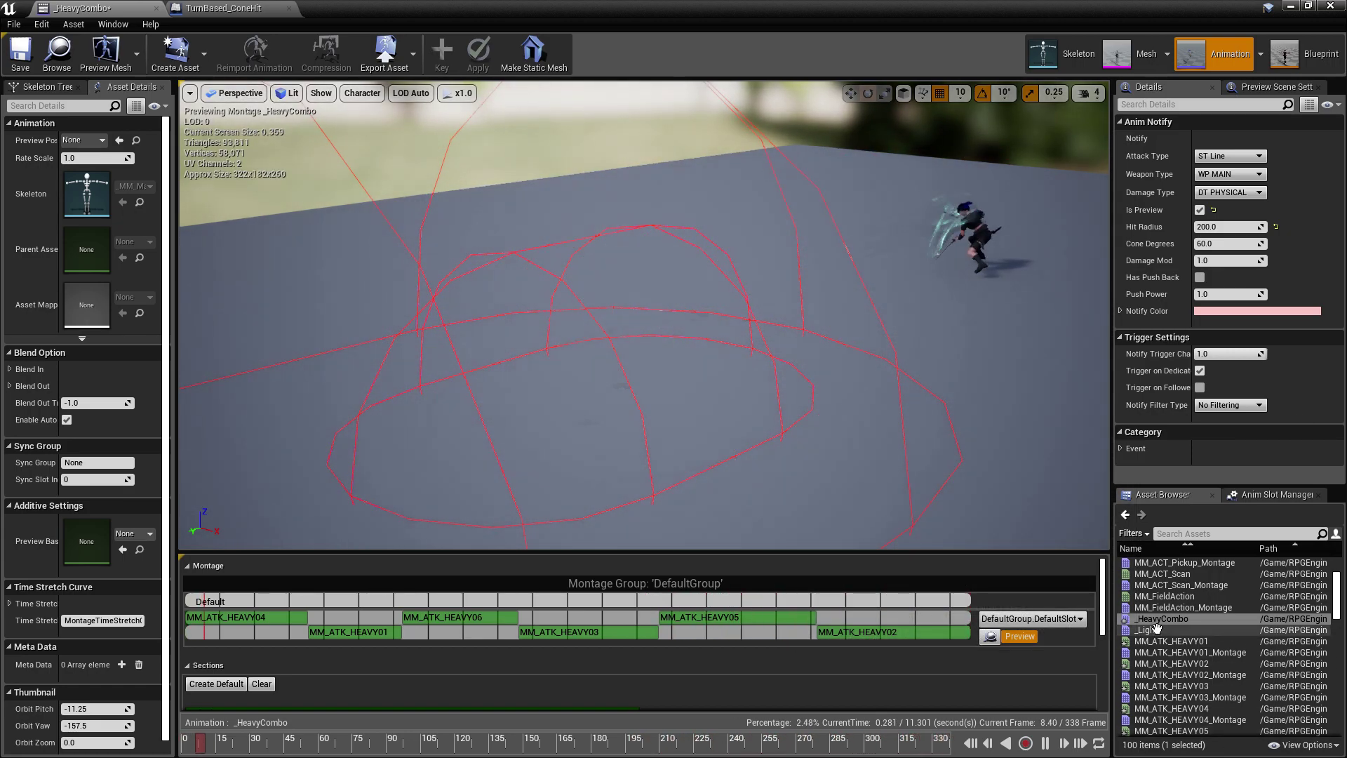
Open the _Light montage and orbit the viewport onto the character to preview its light attacks.
left_click(1157, 629)
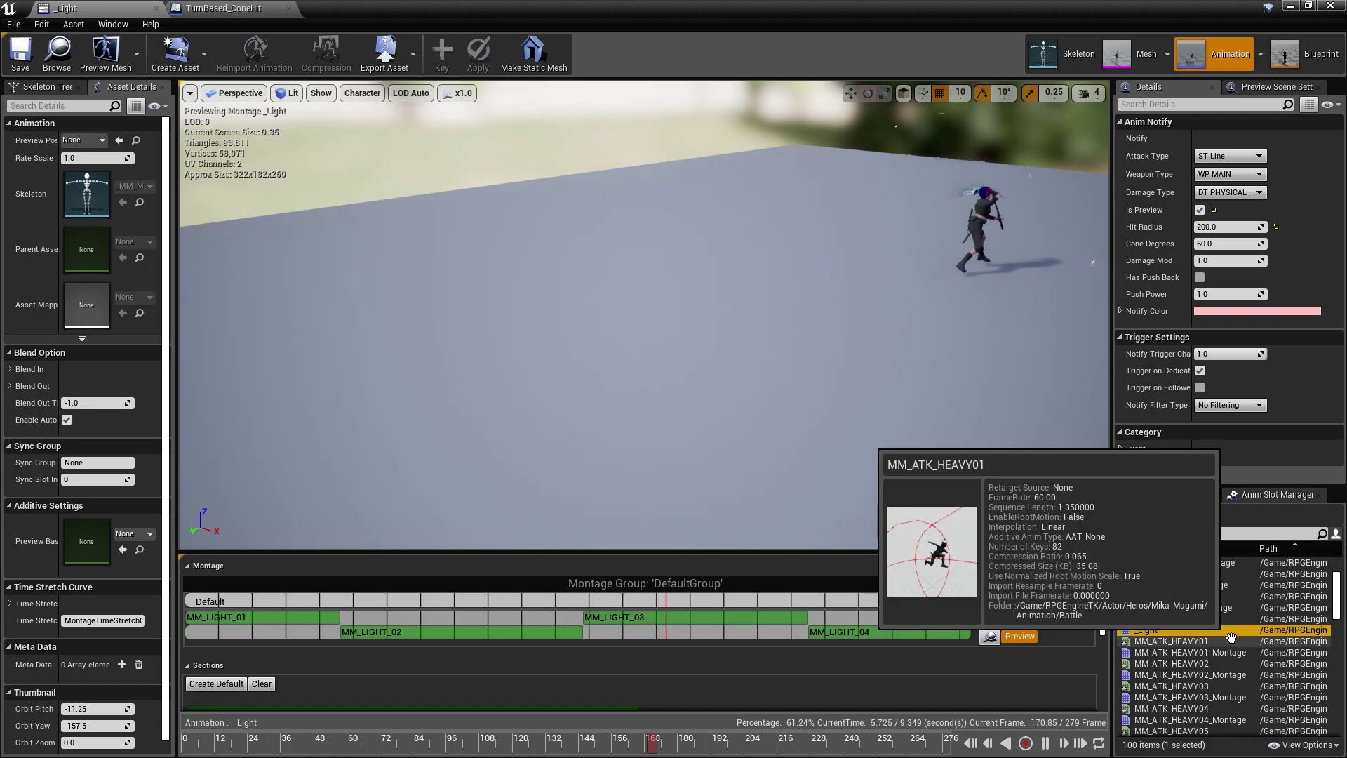
left_click_drag(779, 426, 777, 417)
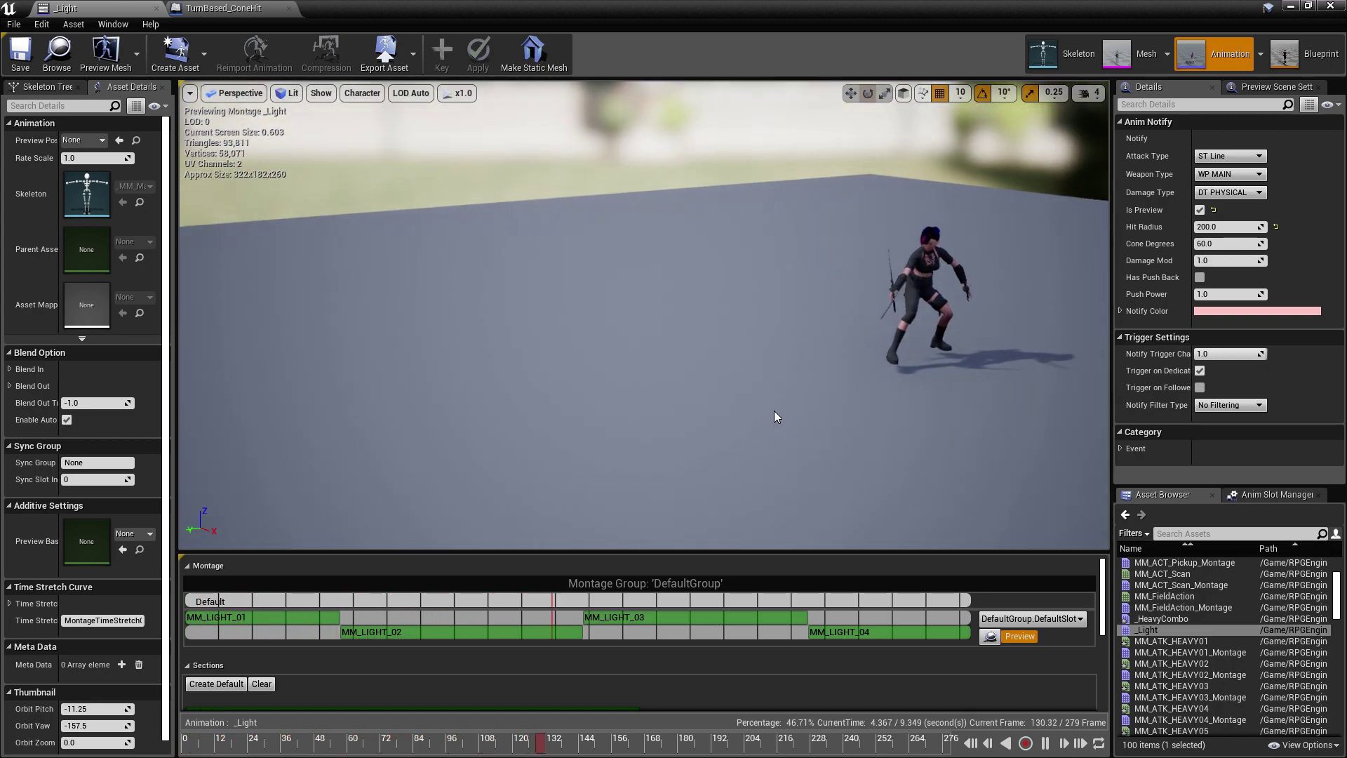
left_click_drag(777, 417, 776, 411)
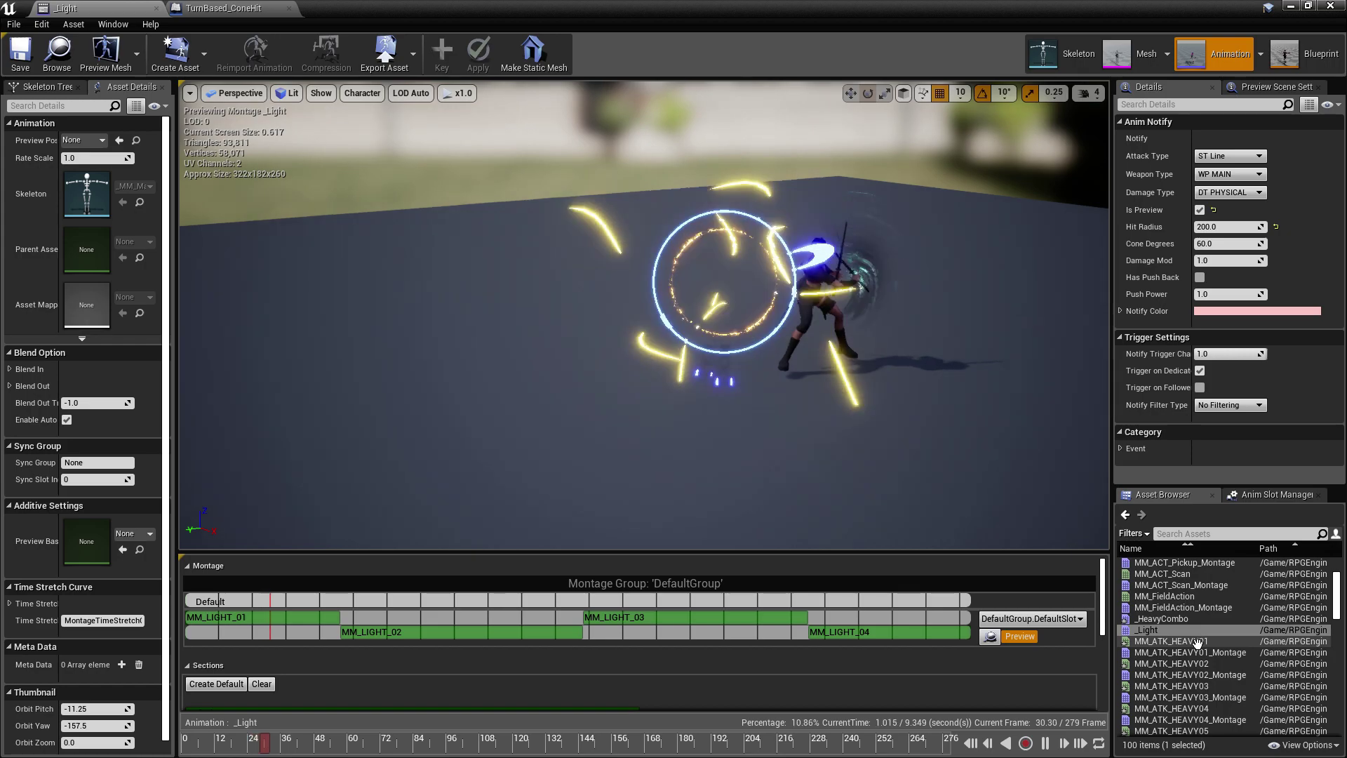
Open MM_ATK_HEAVY02 and add an MV_Reset_PersonaLoc notify at the start of its notify track.
double_click(1195, 642)
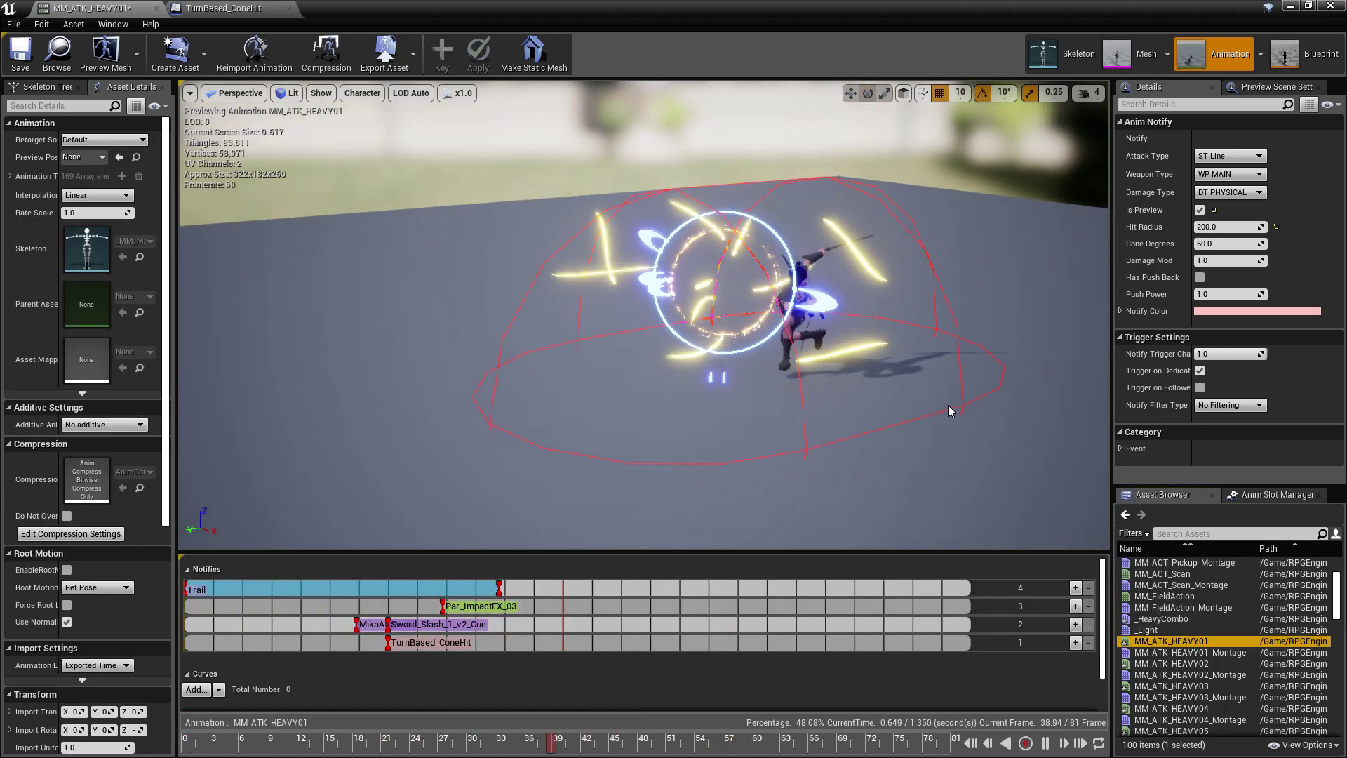
double_click(1196, 663)
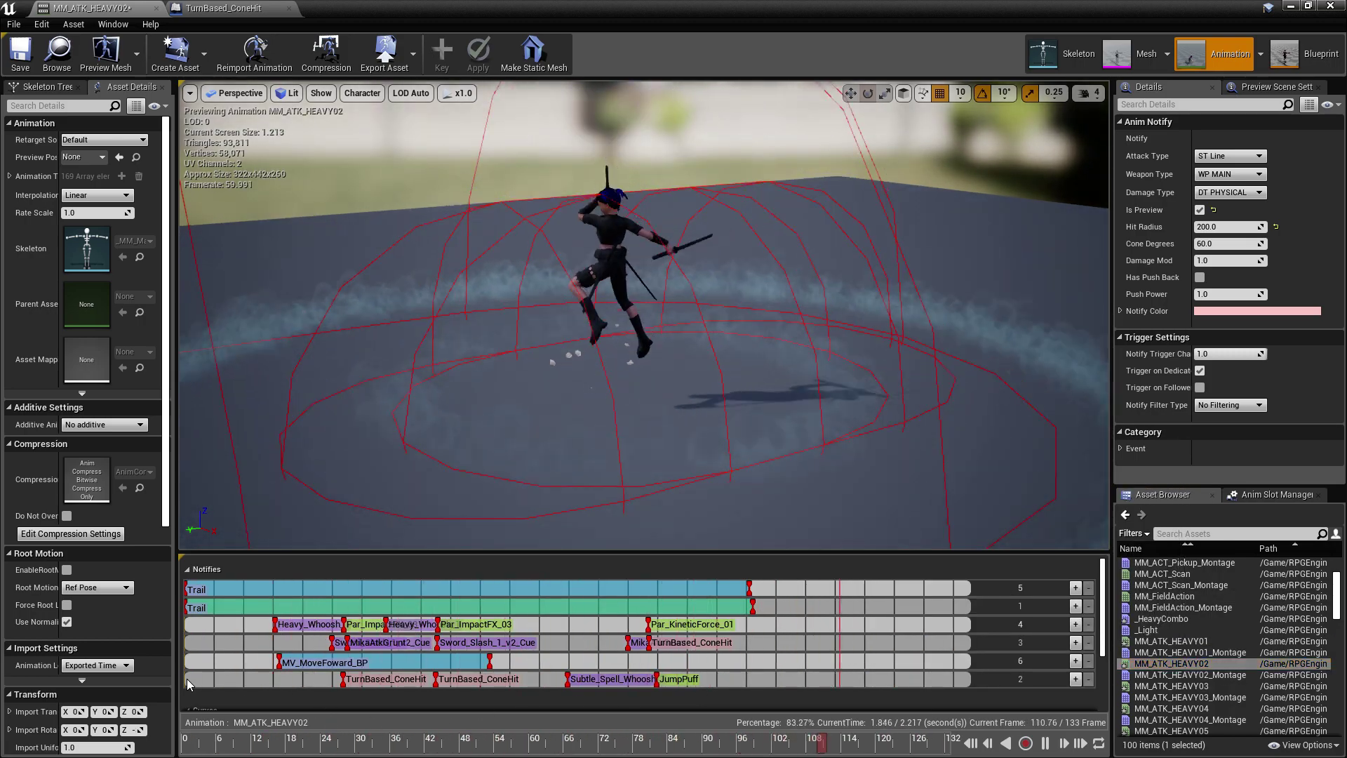
right_click(187, 679)
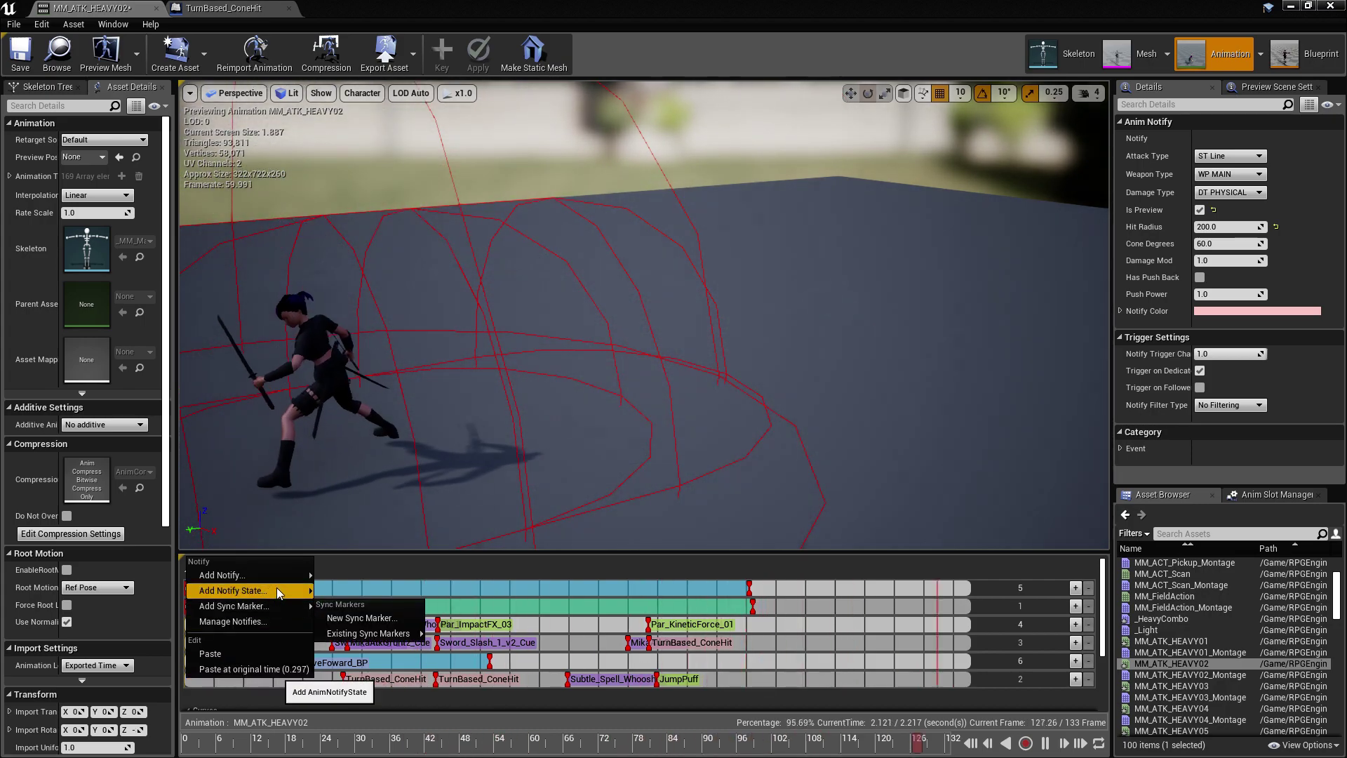
mouse_move(285, 573)
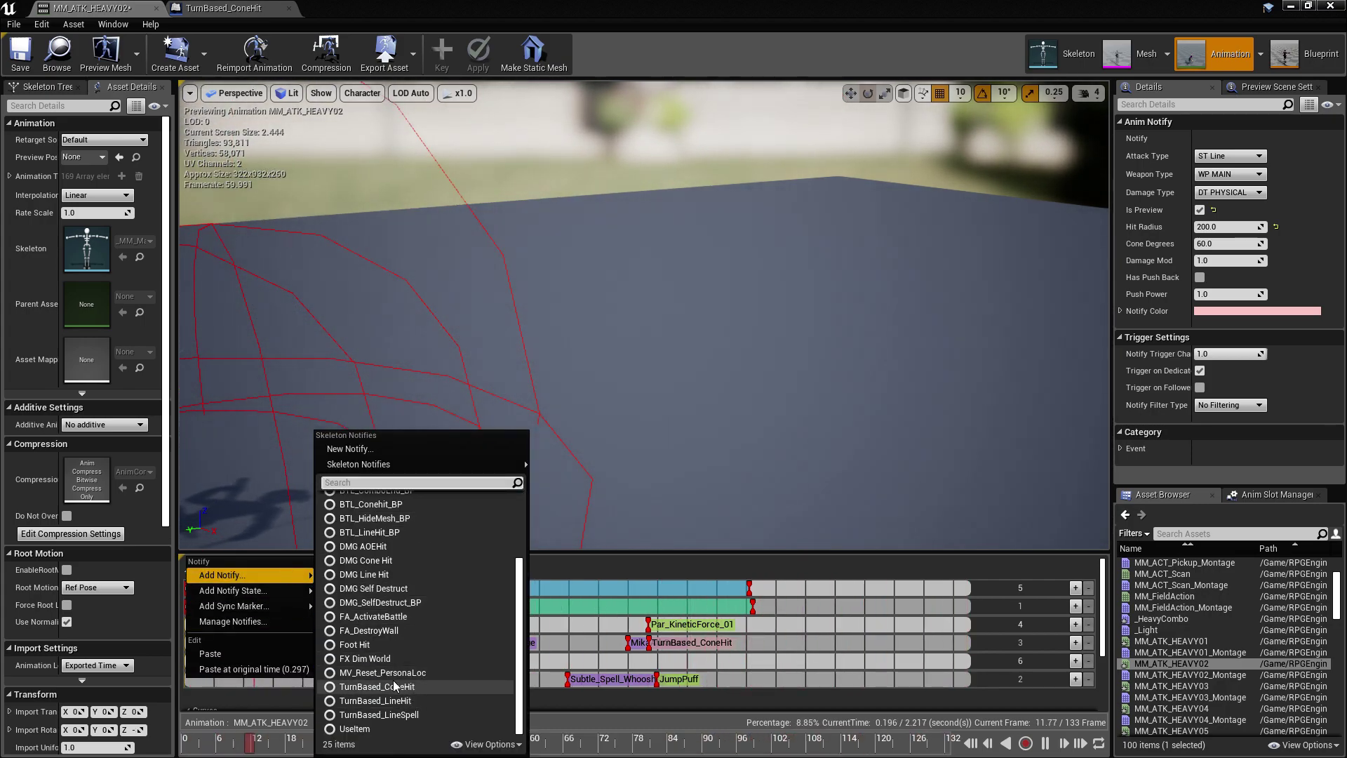
left_click(404, 673)
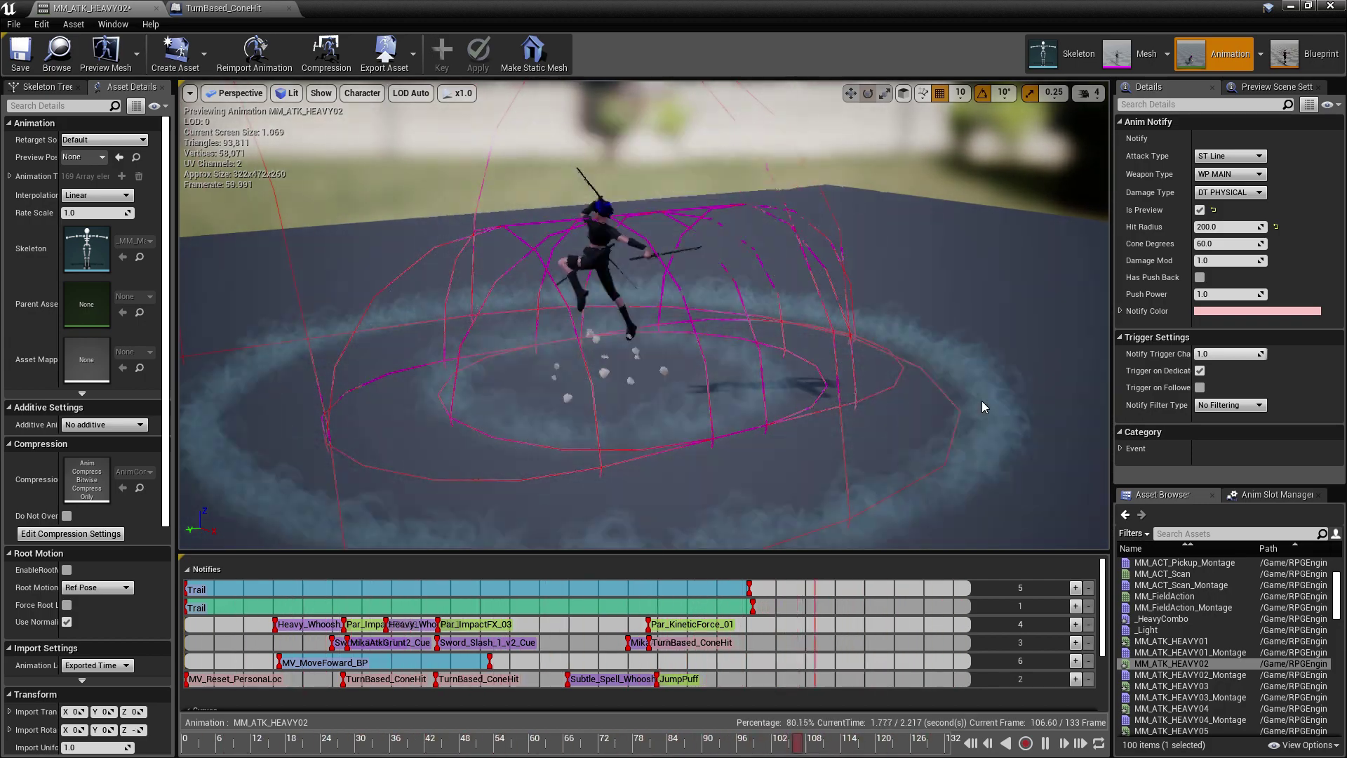
Toggle the hit-area preview on and off for both TurnBased_ConeHit notifies.
left_click(484, 678)
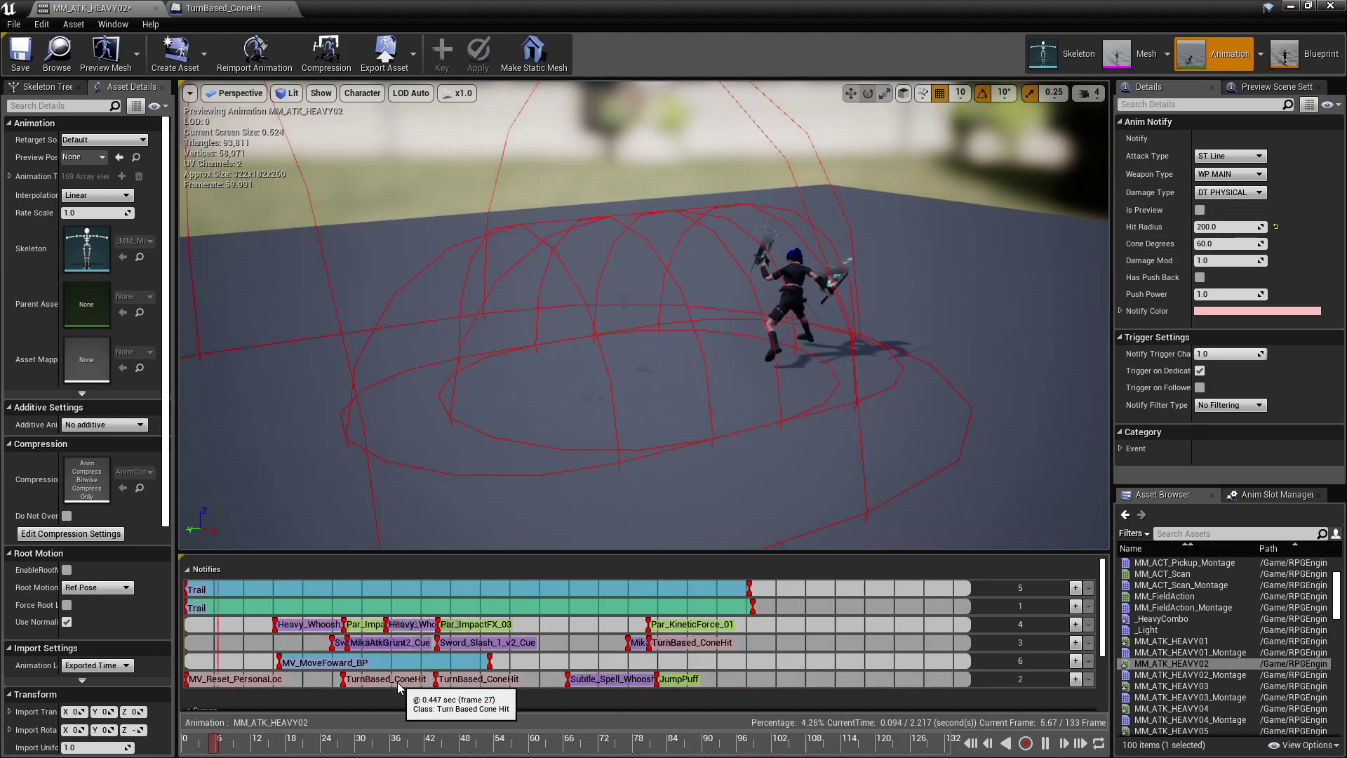
left_click(397, 680)
left_click(1200, 210)
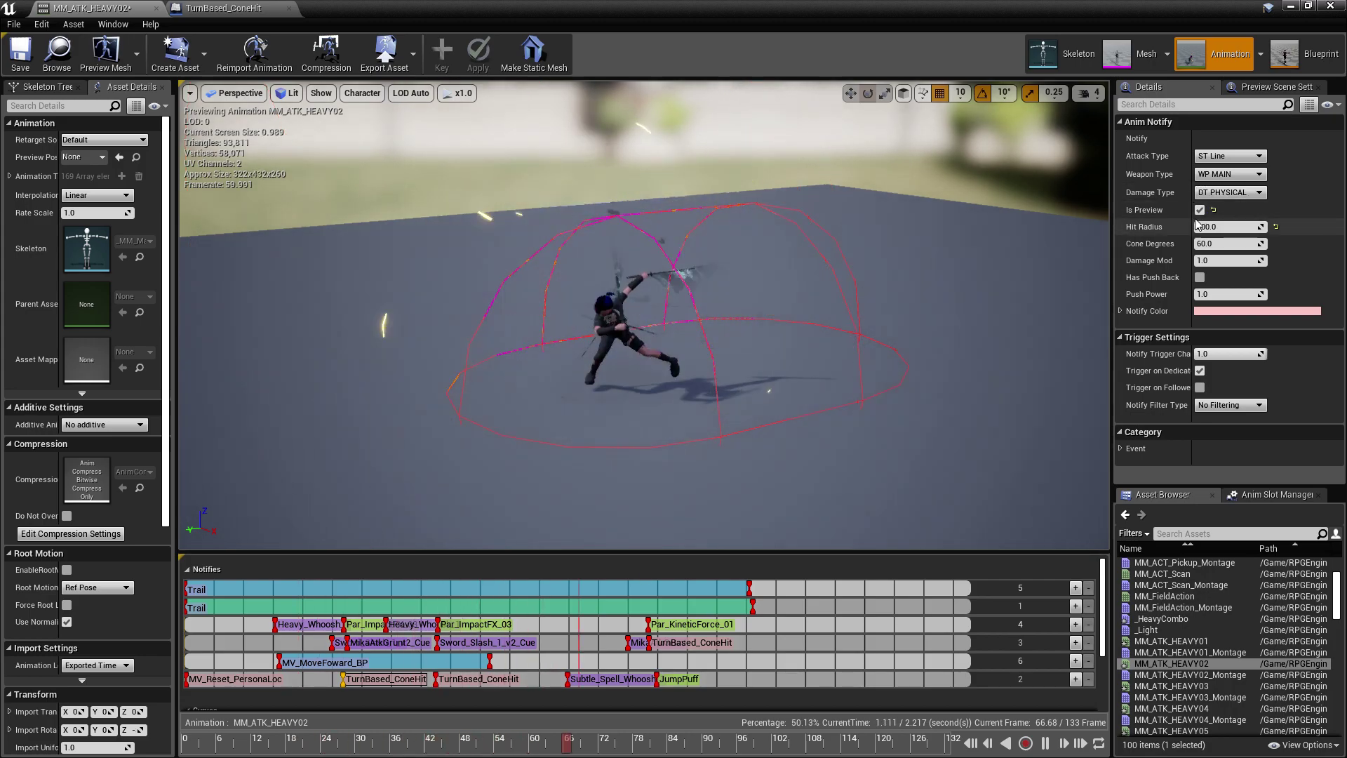
left_click(1200, 210)
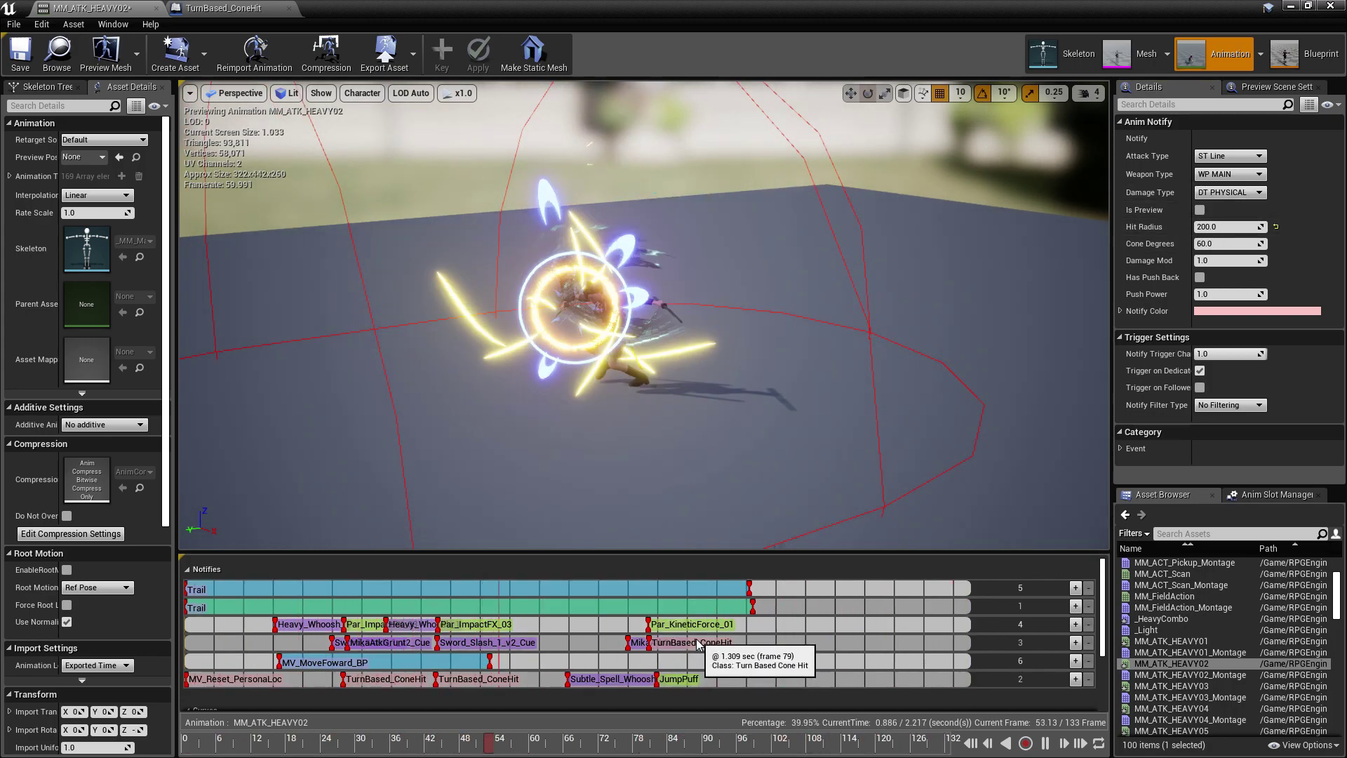
left_click(694, 643)
left_click(1200, 209)
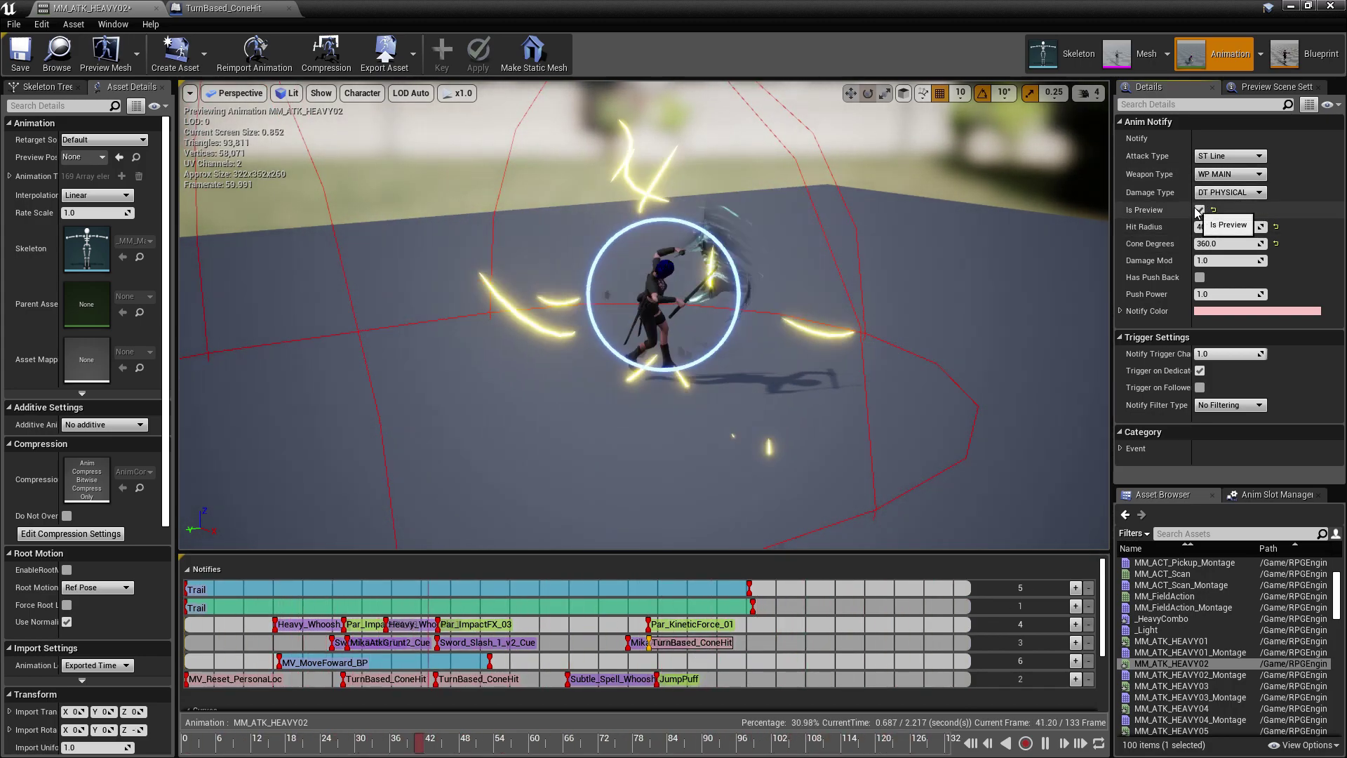
left_click(1200, 210)
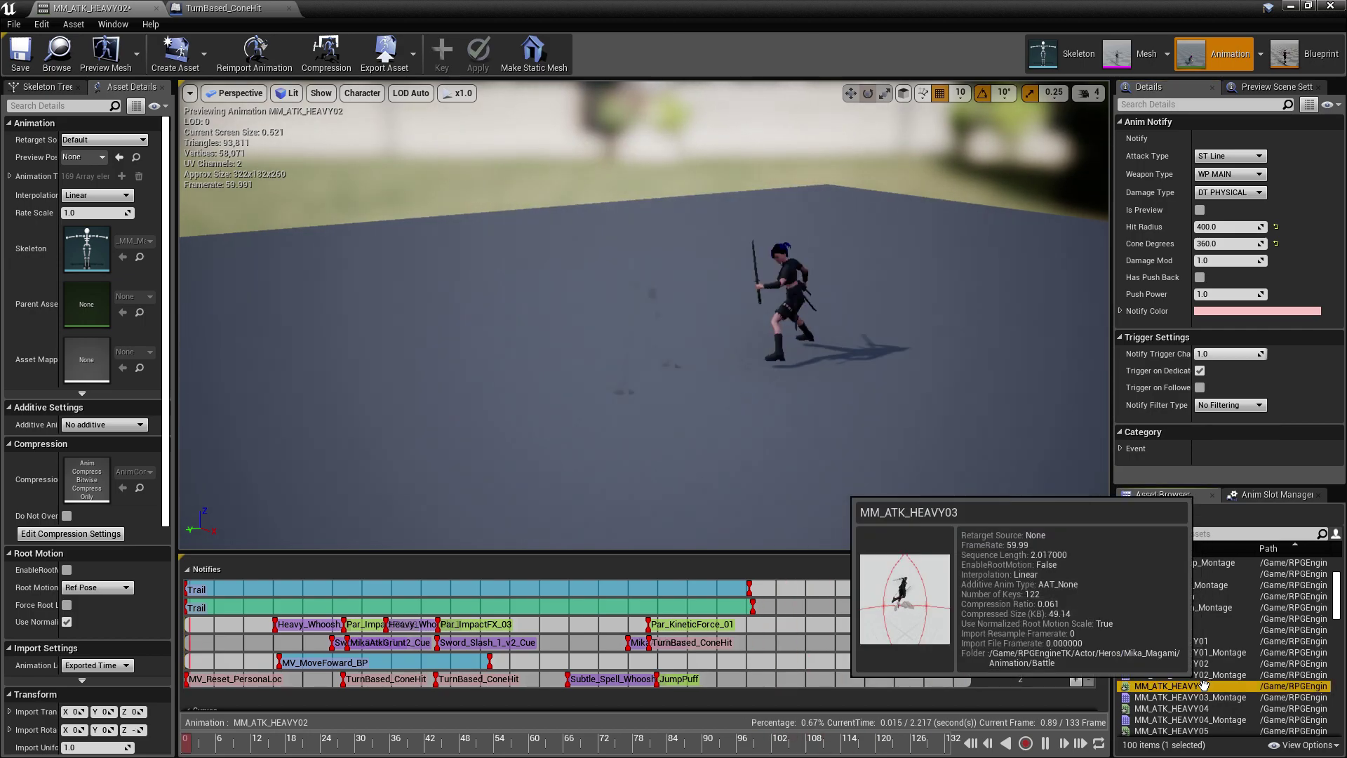
Open MM_ATK_HEAVY03 and add an MV_Reset_PersonaLoc notify at its start.
double_click(1204, 685)
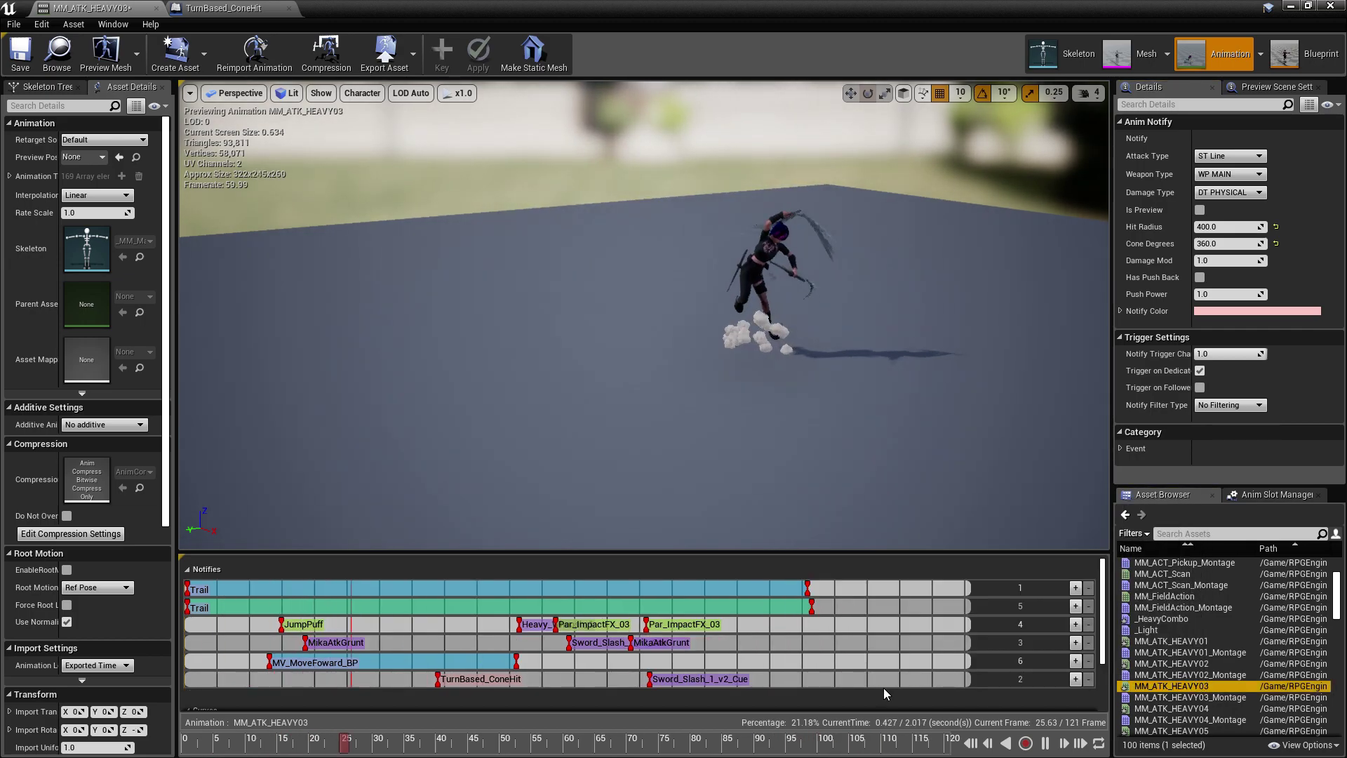
left_click(484, 663)
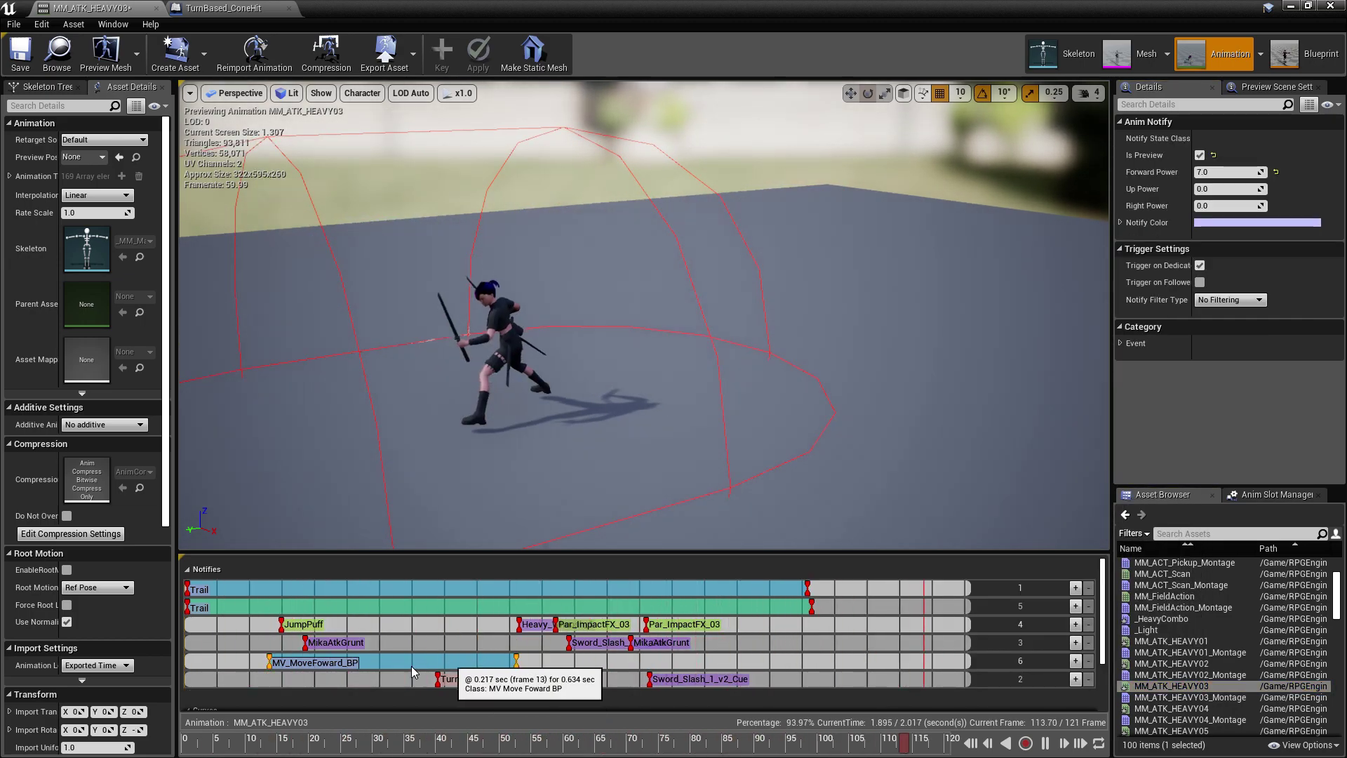
right_click(188, 679)
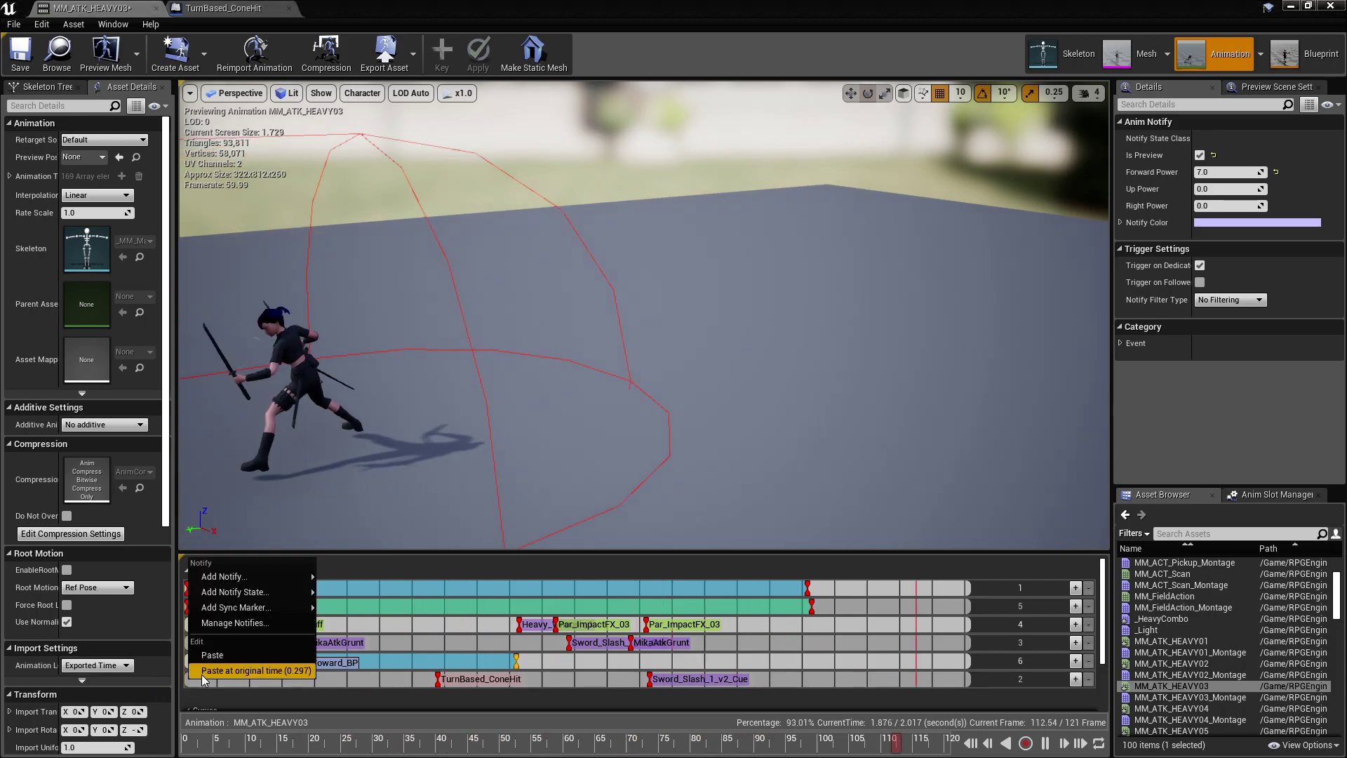
mouse_move(272, 574)
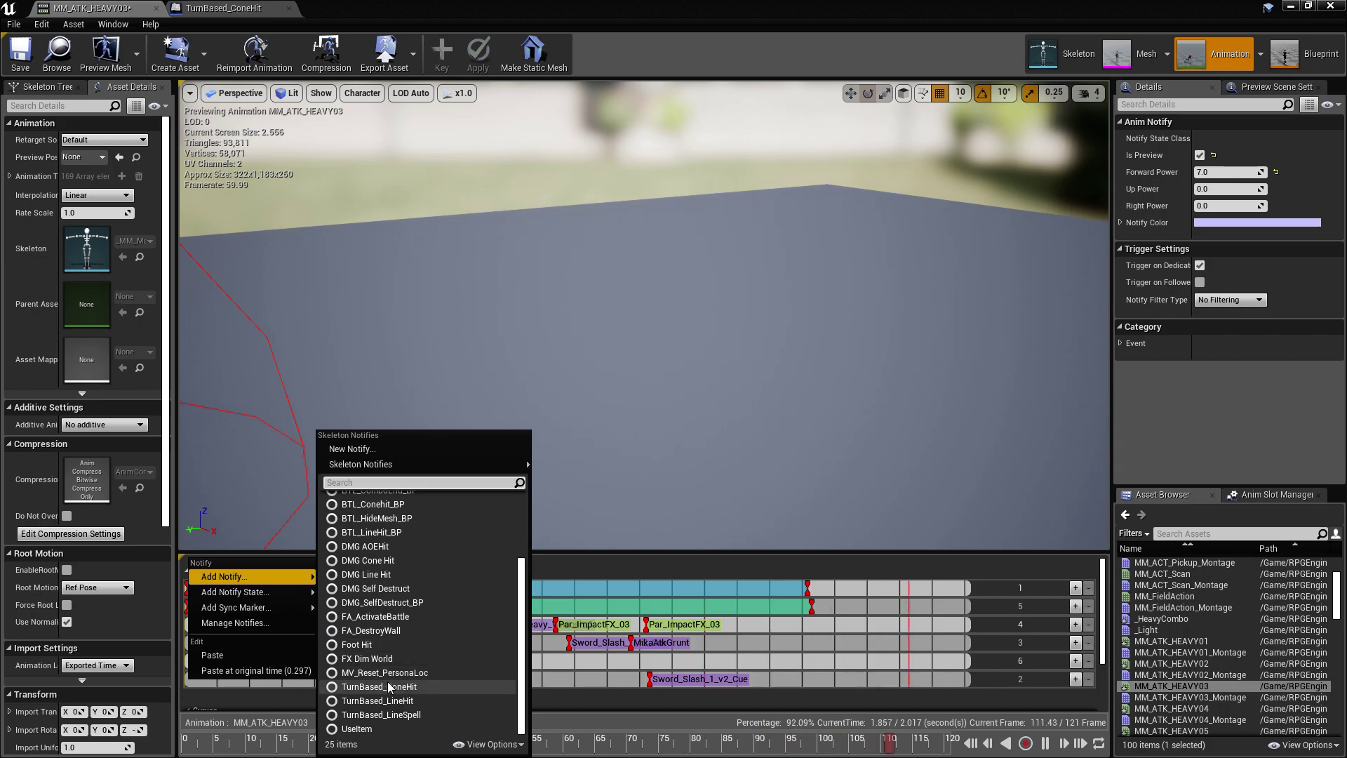
left_click(399, 675)
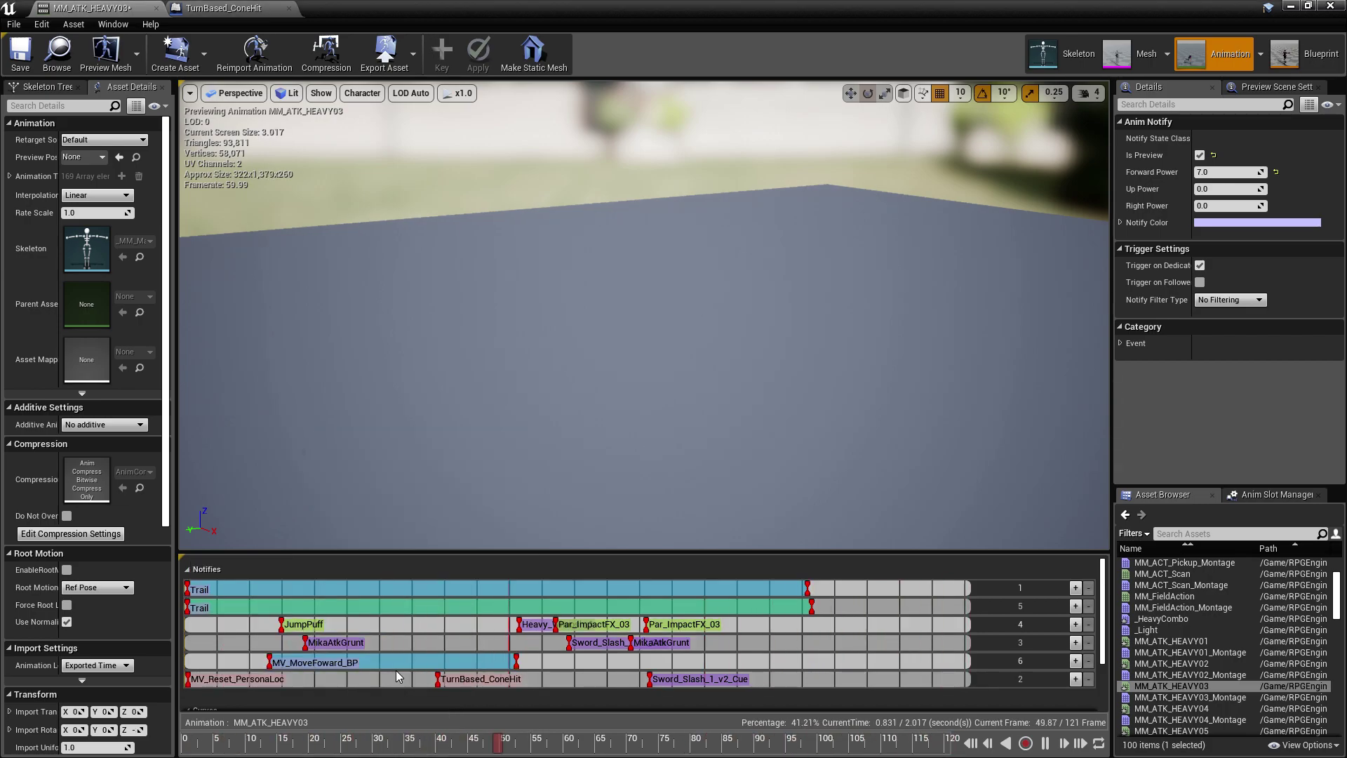
right_click(196, 682)
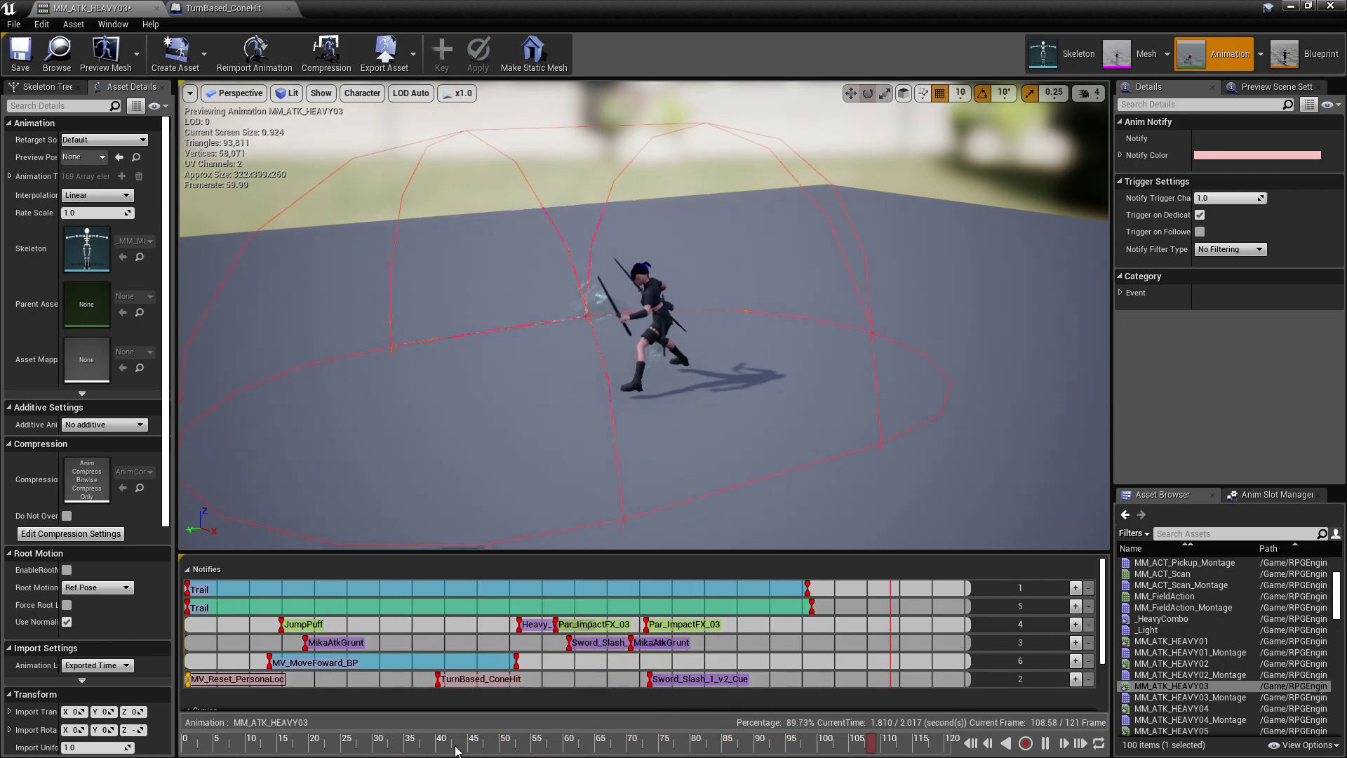
Turn off the TurnBased_ConeHit notify's hit preview and open MM_ATK_HEAVY04.
left_click(482, 680)
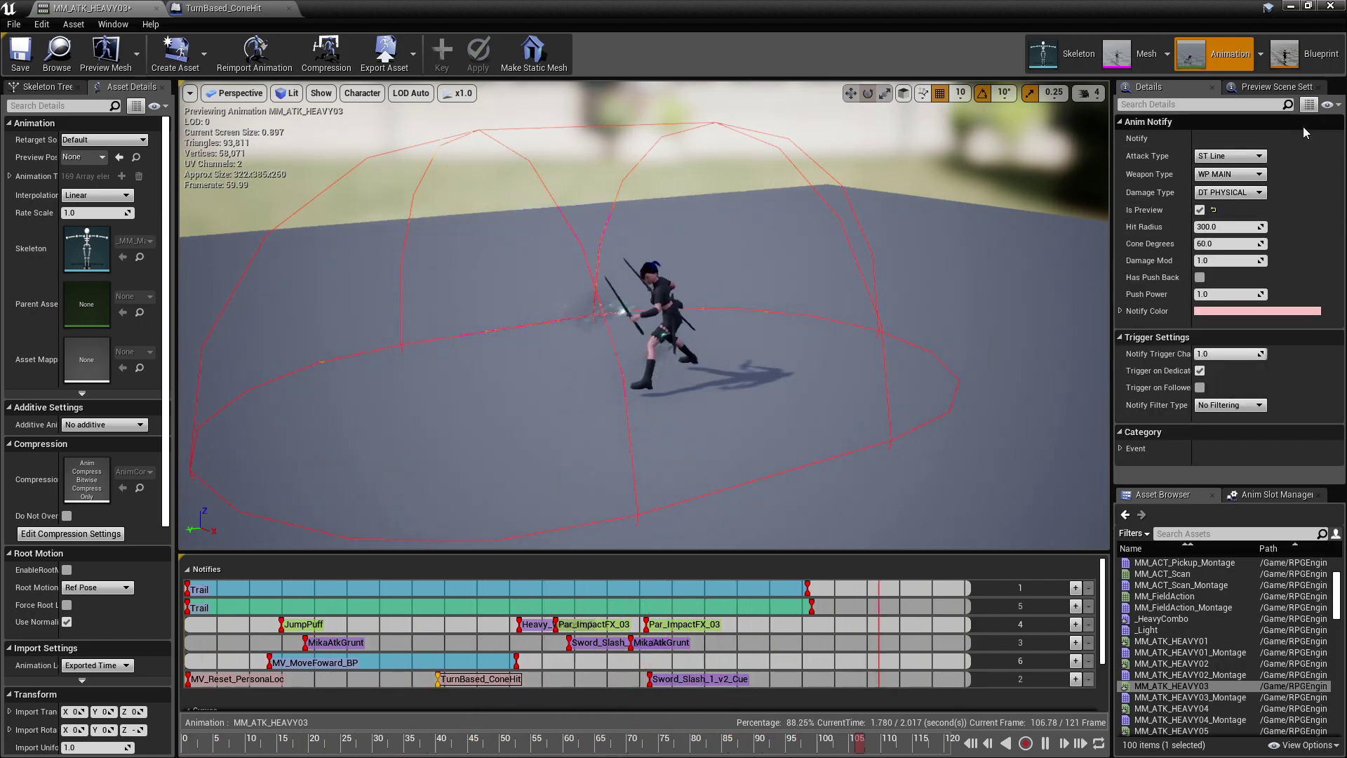
left_click(1200, 210)
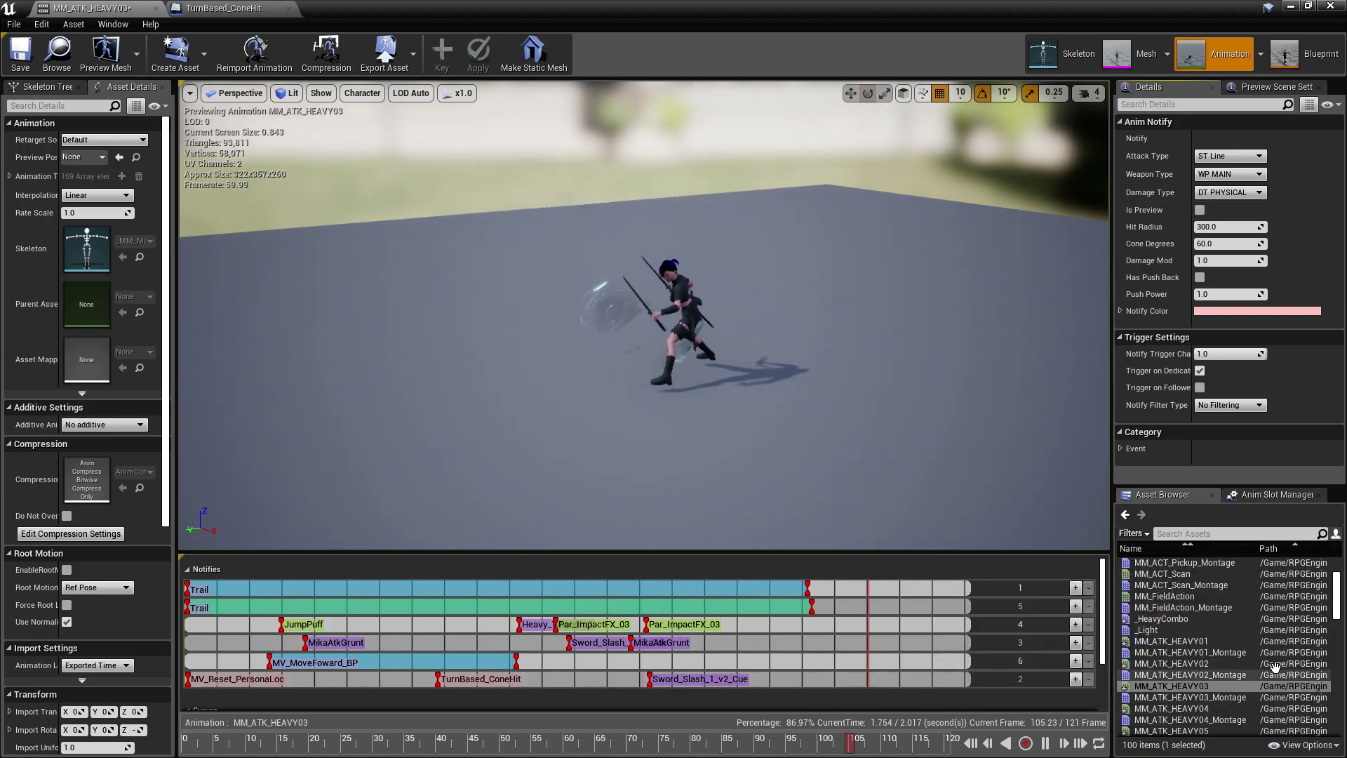
left_click(1186, 709)
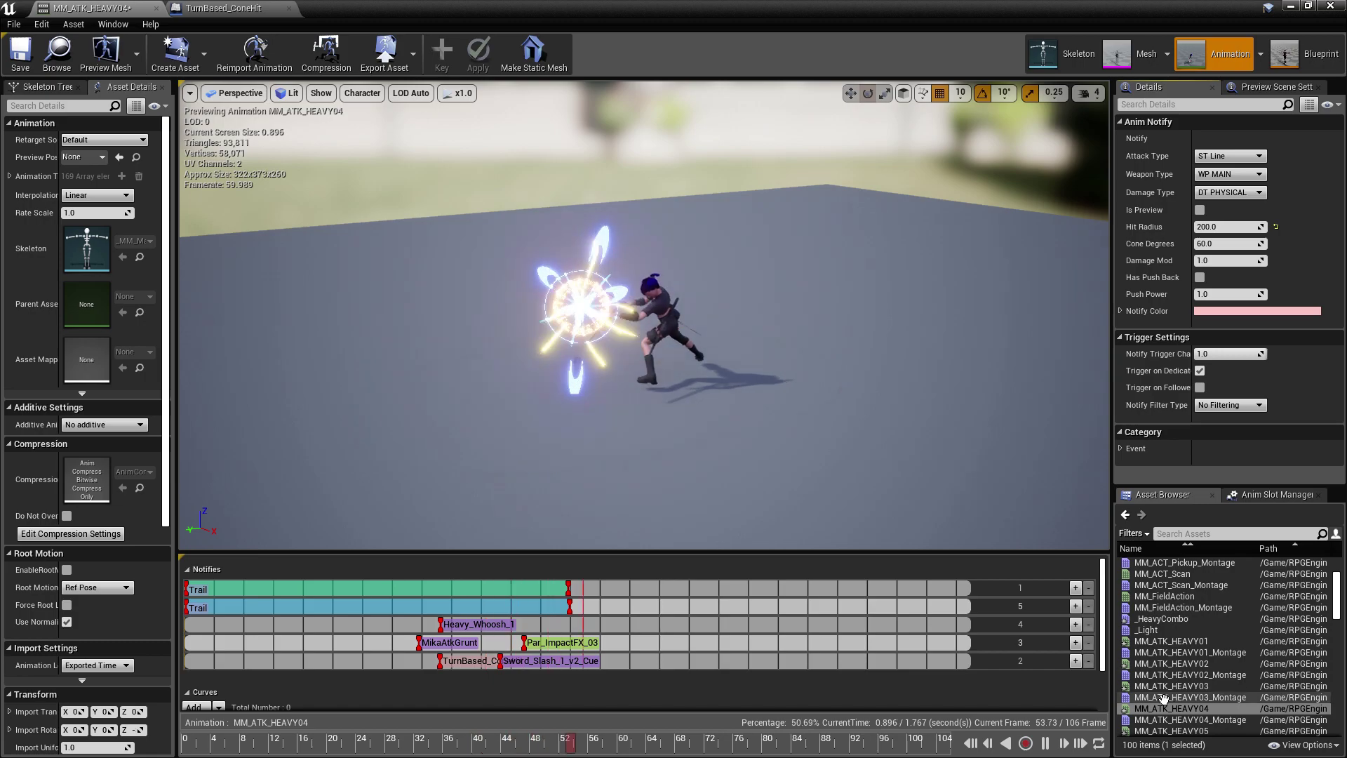
Open MM_ATK_HEAVY05 and add an MV_Reset_PersonaLoc notify at its start.
scroll(1178, 697, "down", 2)
double_click(1199, 685)
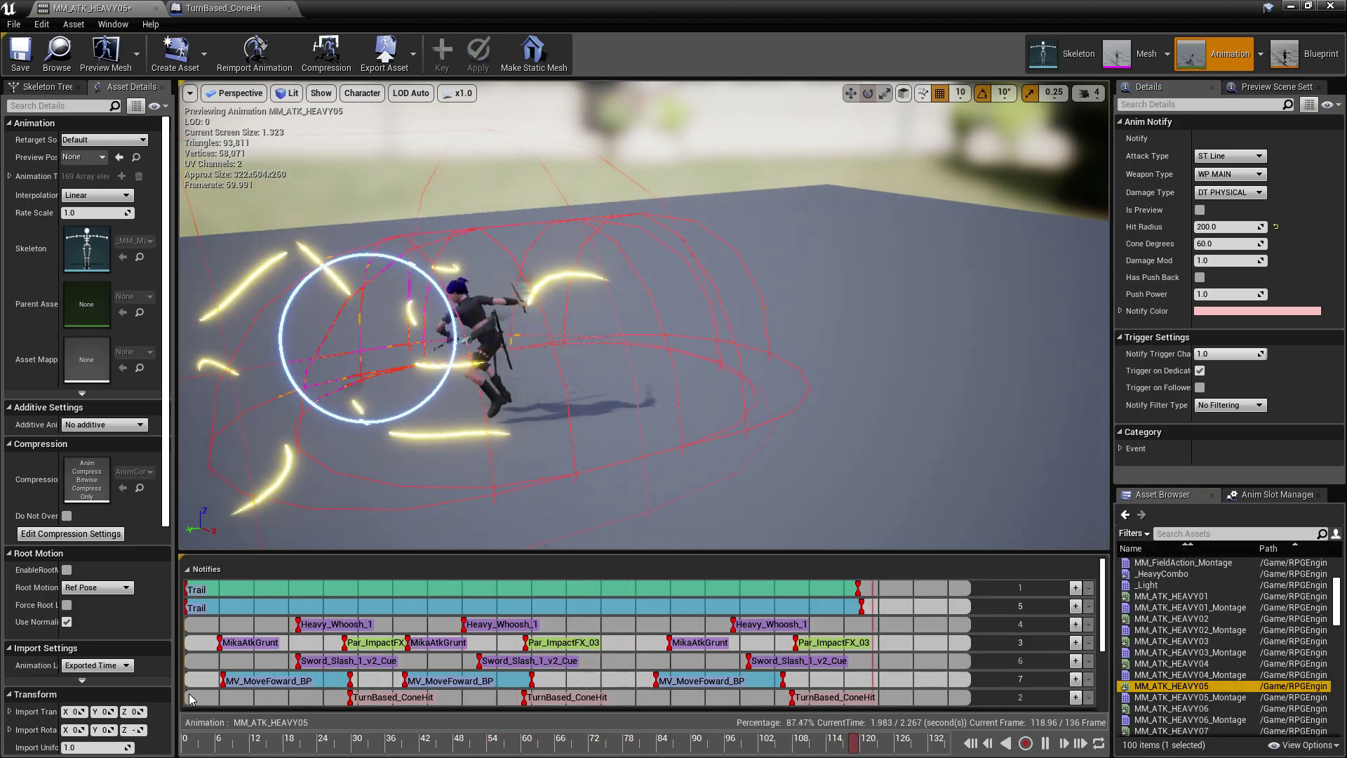
right_click(188, 699)
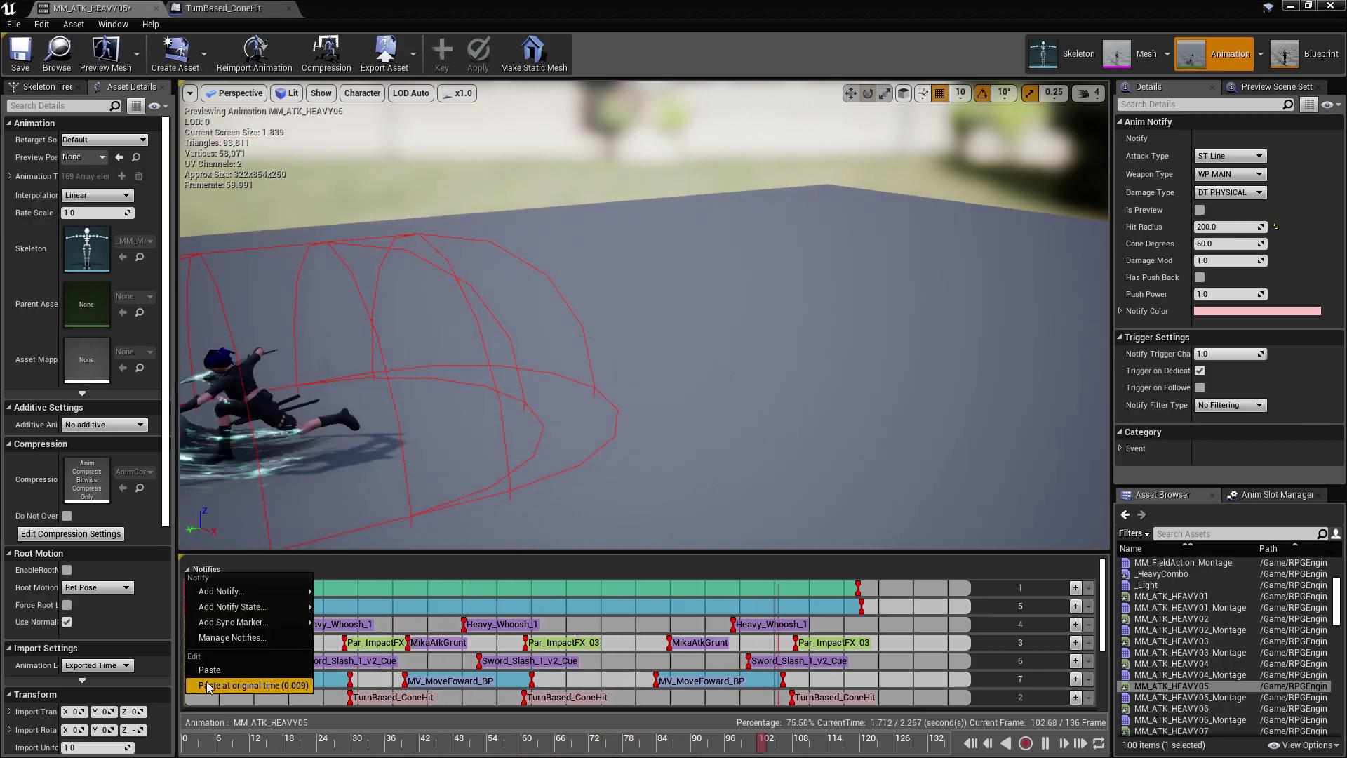
left_click(267, 666)
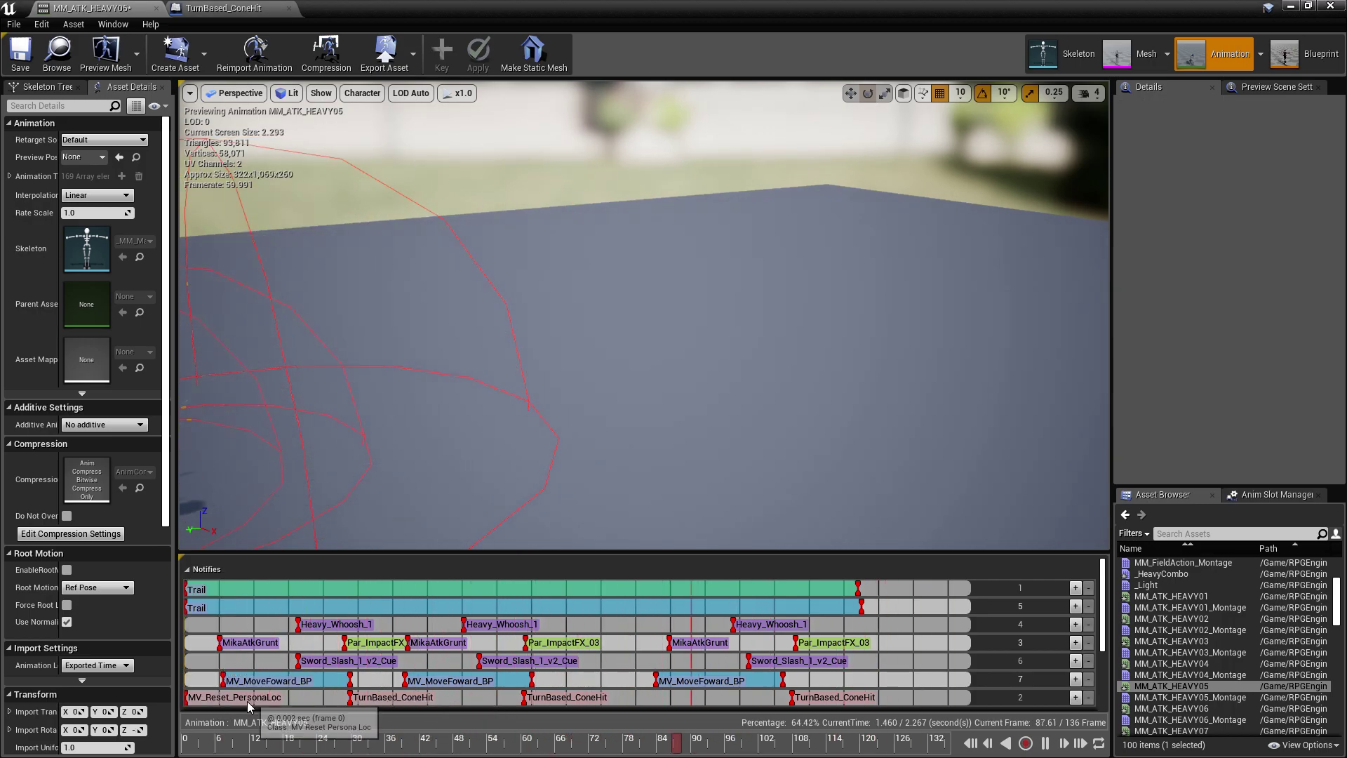
Switch off the hit-area preview on both TurnBased_ConeHit notifies.
left_click(380, 699)
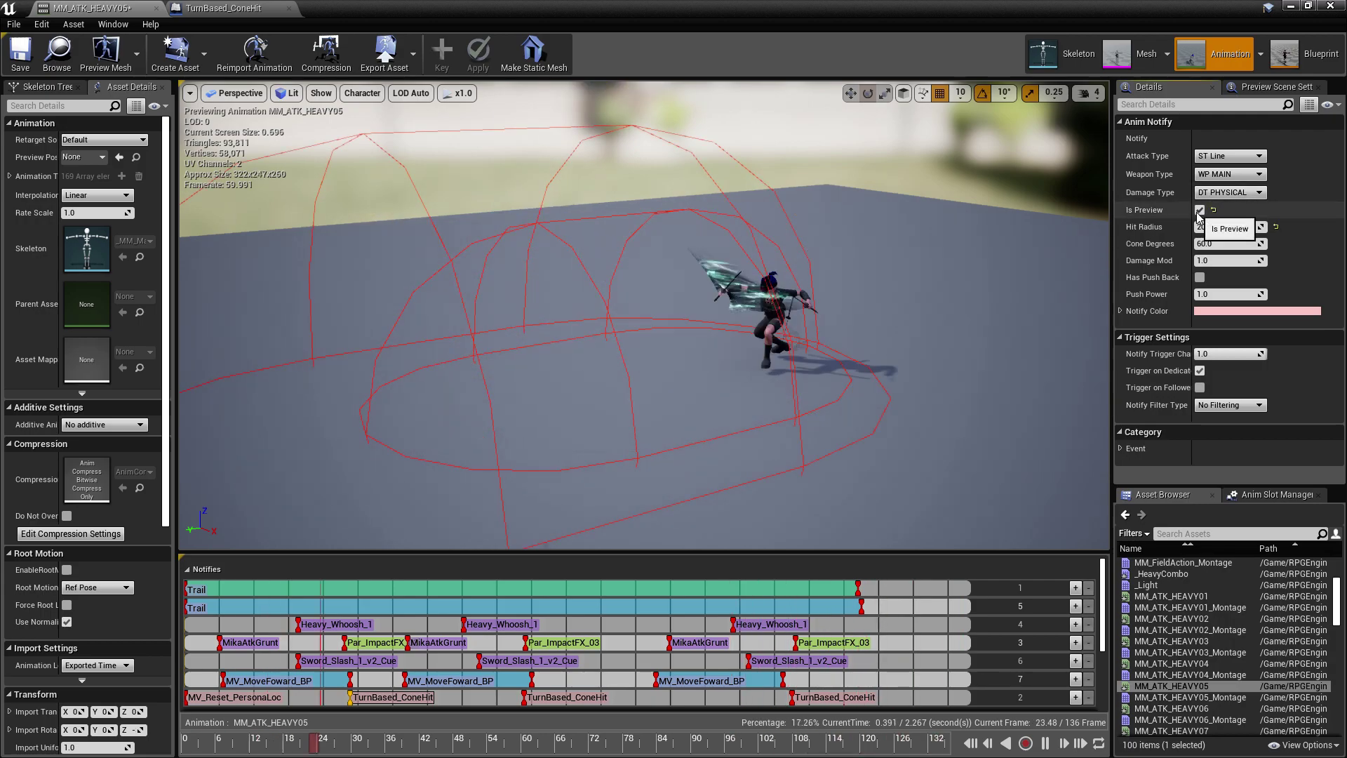
left_click(1200, 211)
left_click(576, 697)
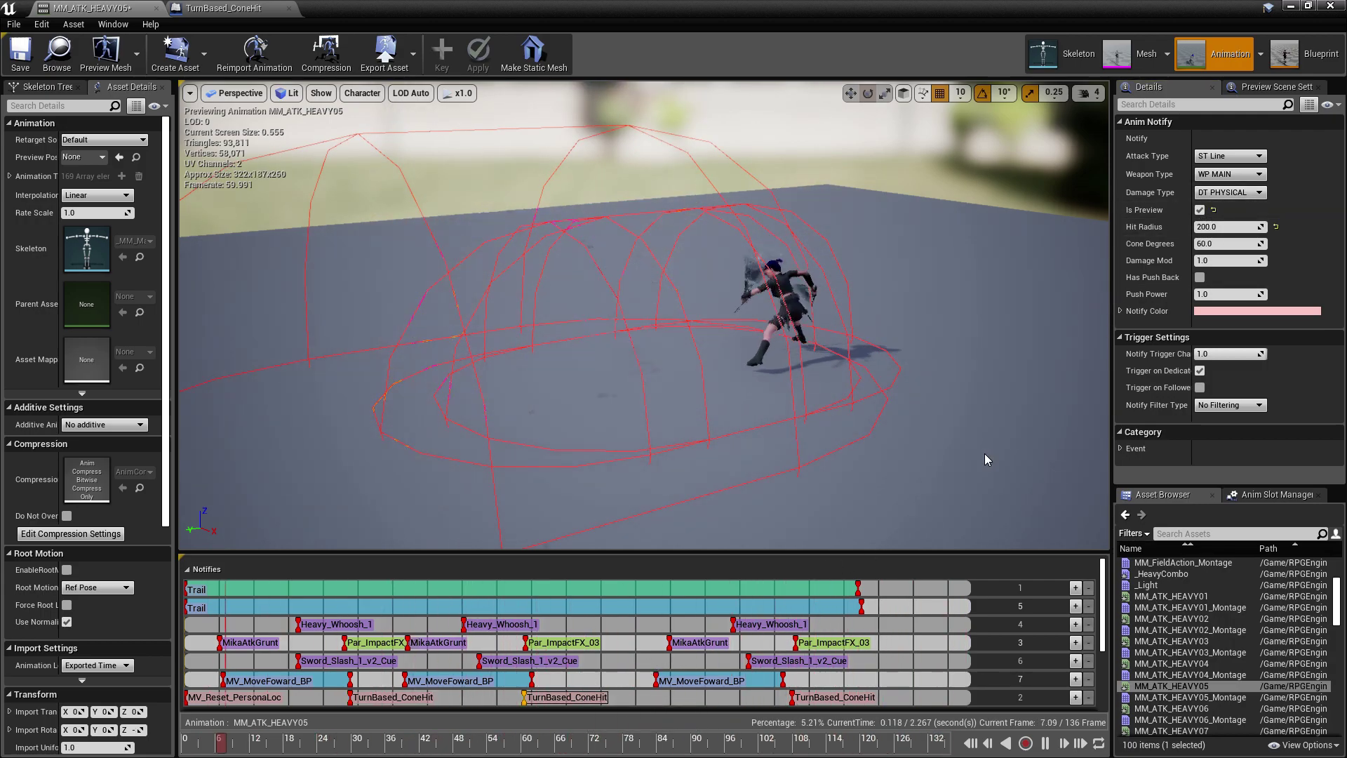
left_click(1200, 210)
left_click(1200, 210)
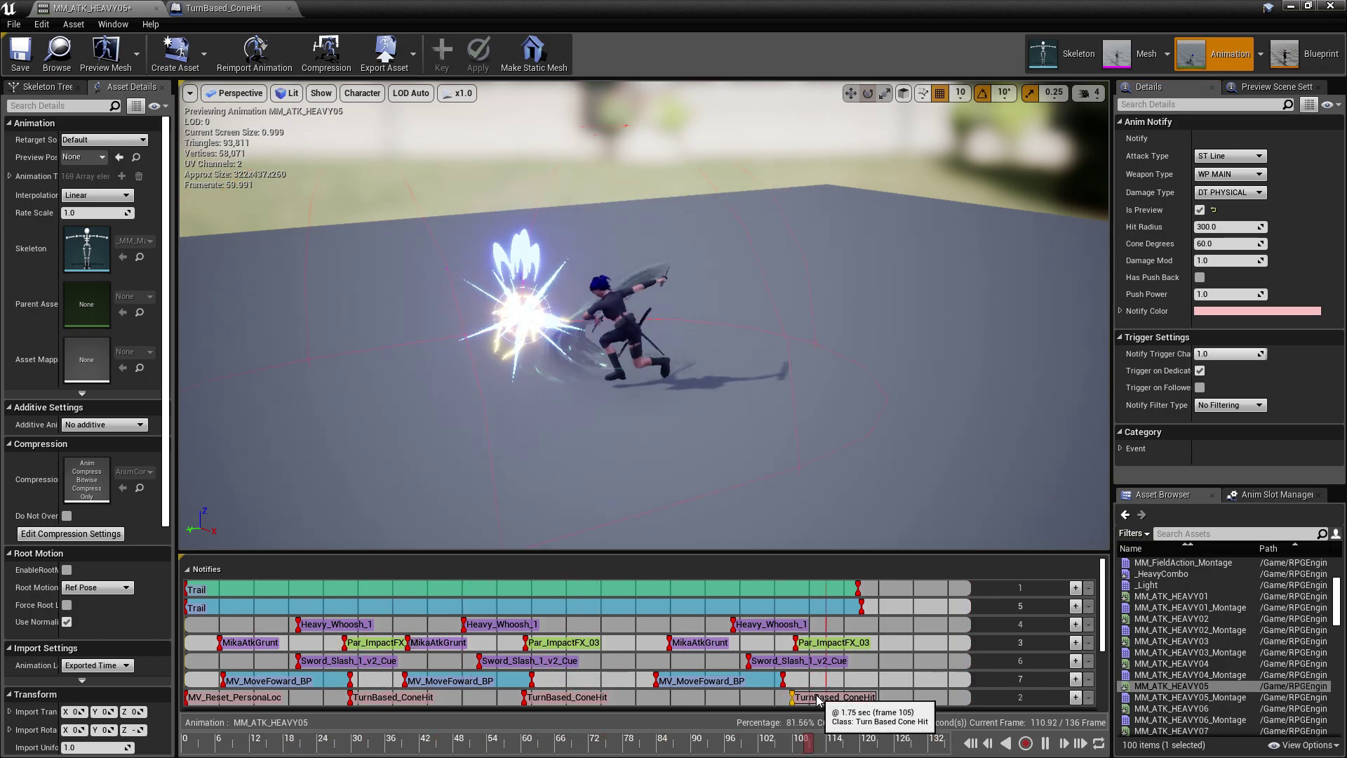
left_click(1200, 211)
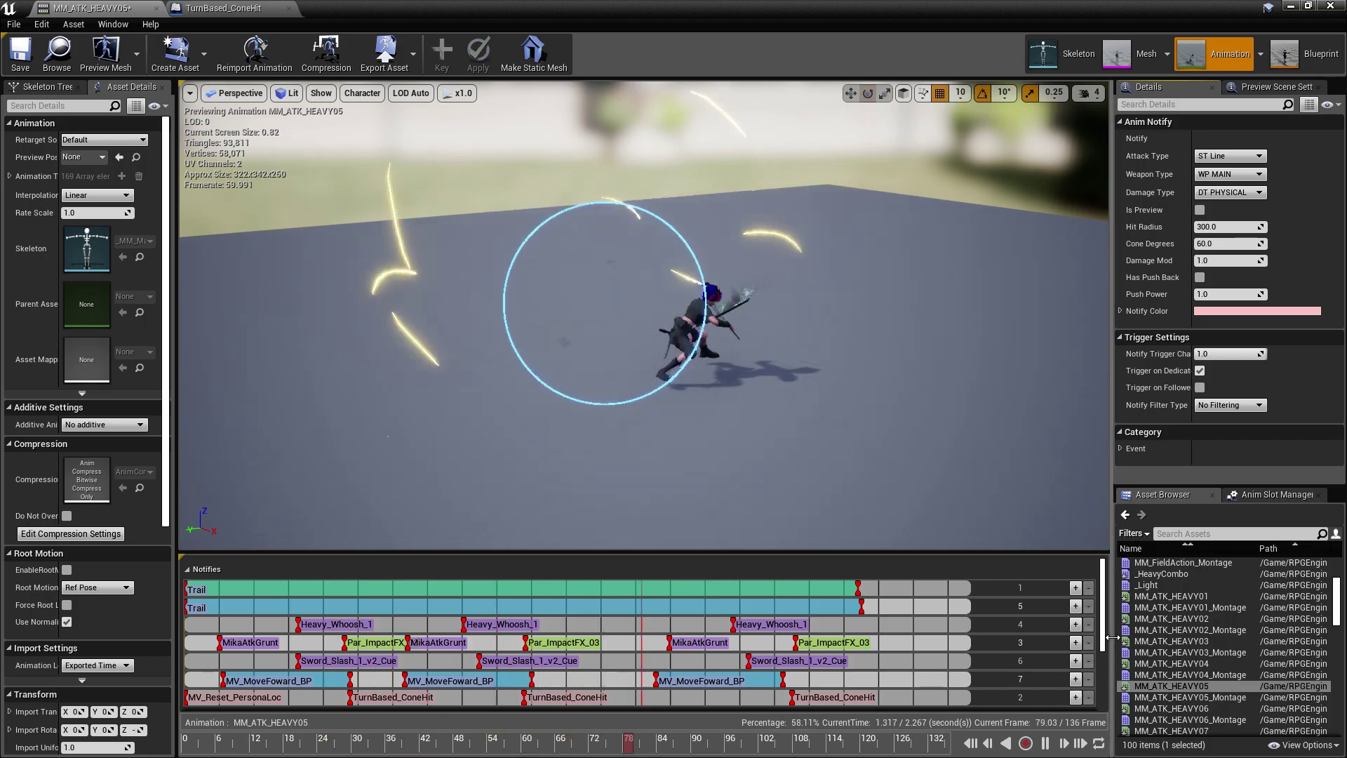
Open MM_ATK_HEAVY06 and paste an MV_Reset_PersonaLoc notify at the animation start.
double_click(1209, 708)
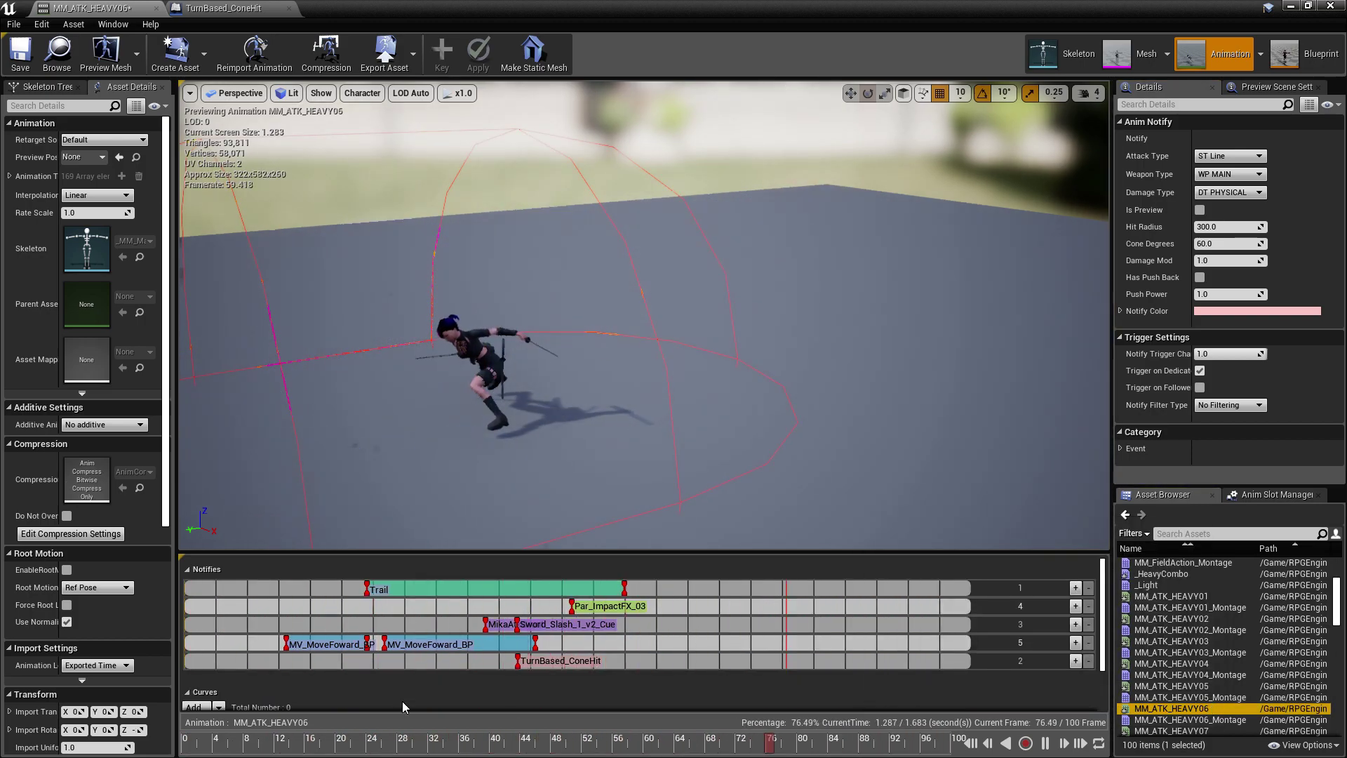
right_click(188, 660)
left_click(211, 652)
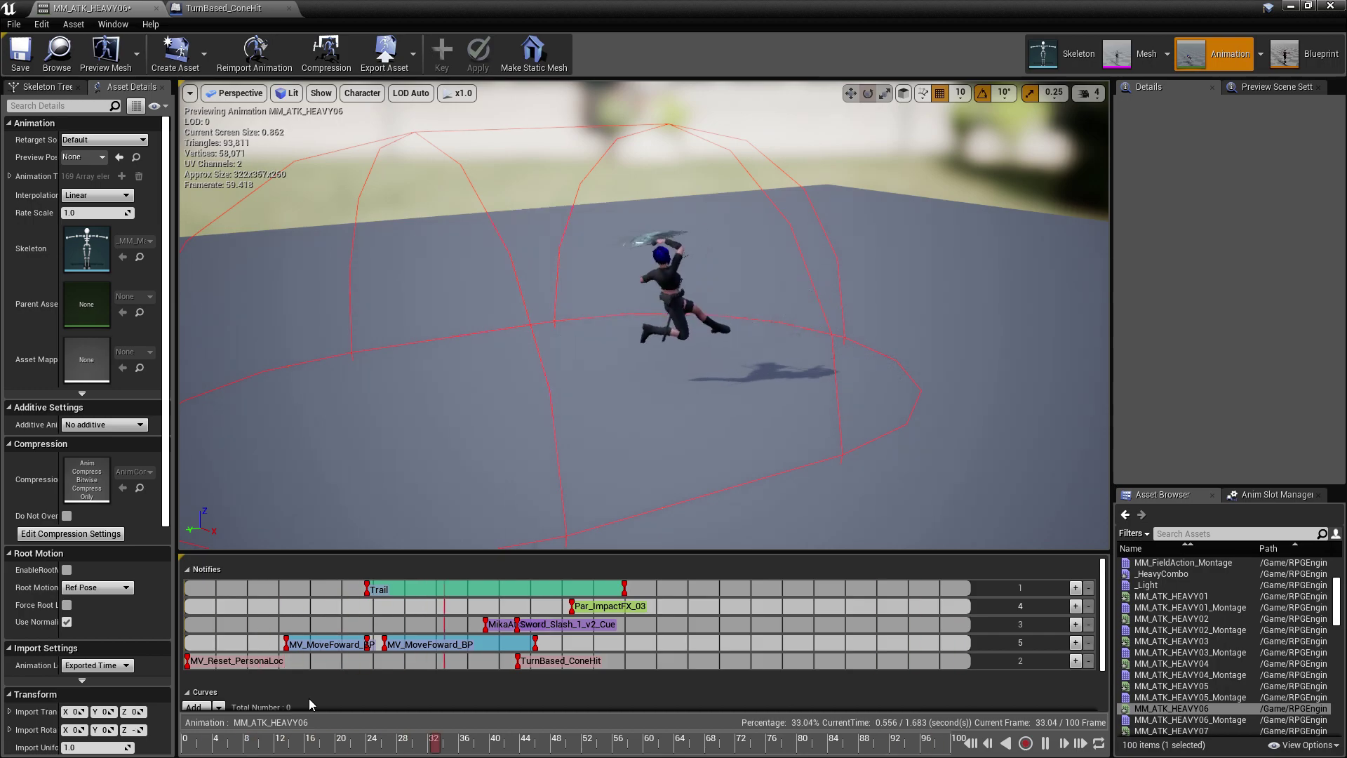
Set the TurnBased_ConeHit Hit Radius to 250 with preview off, then open MM_ATK_HEAVY07.
left_click(588, 659)
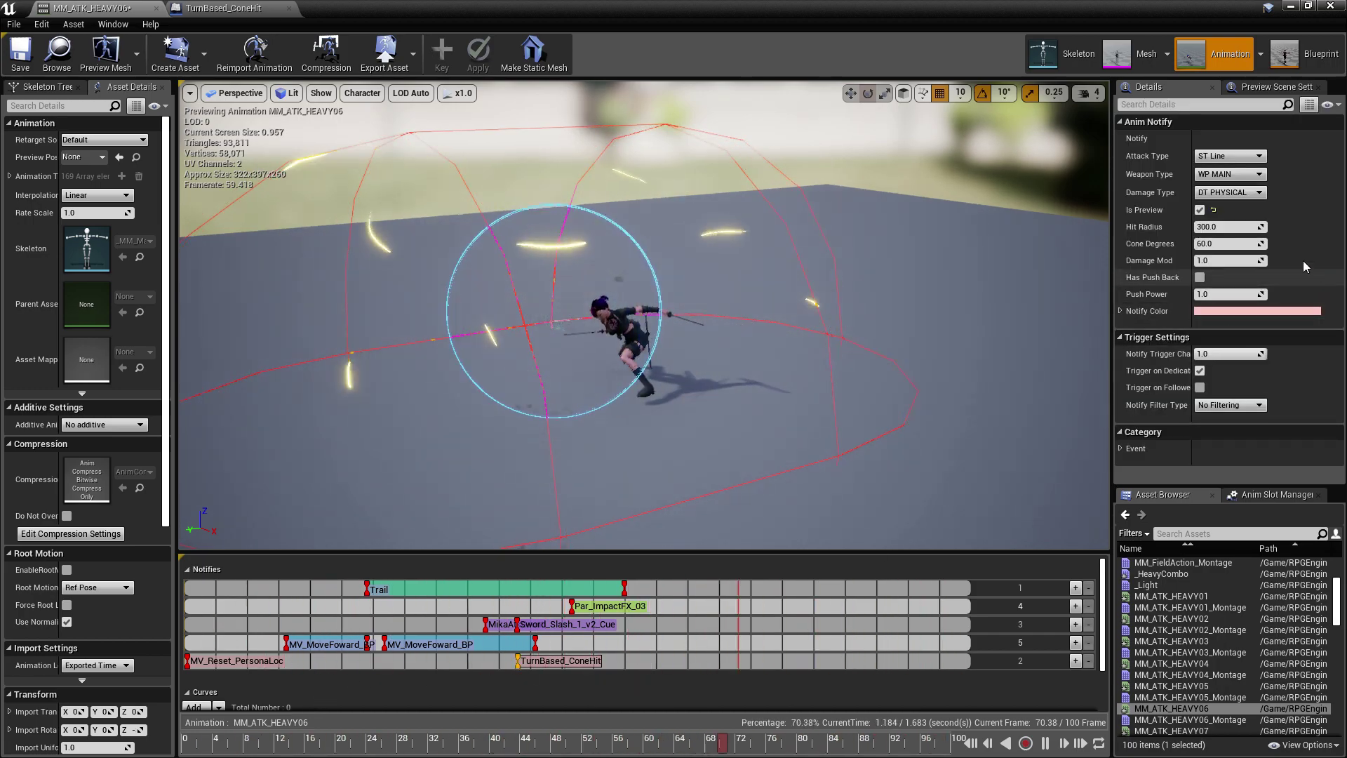
type("25")
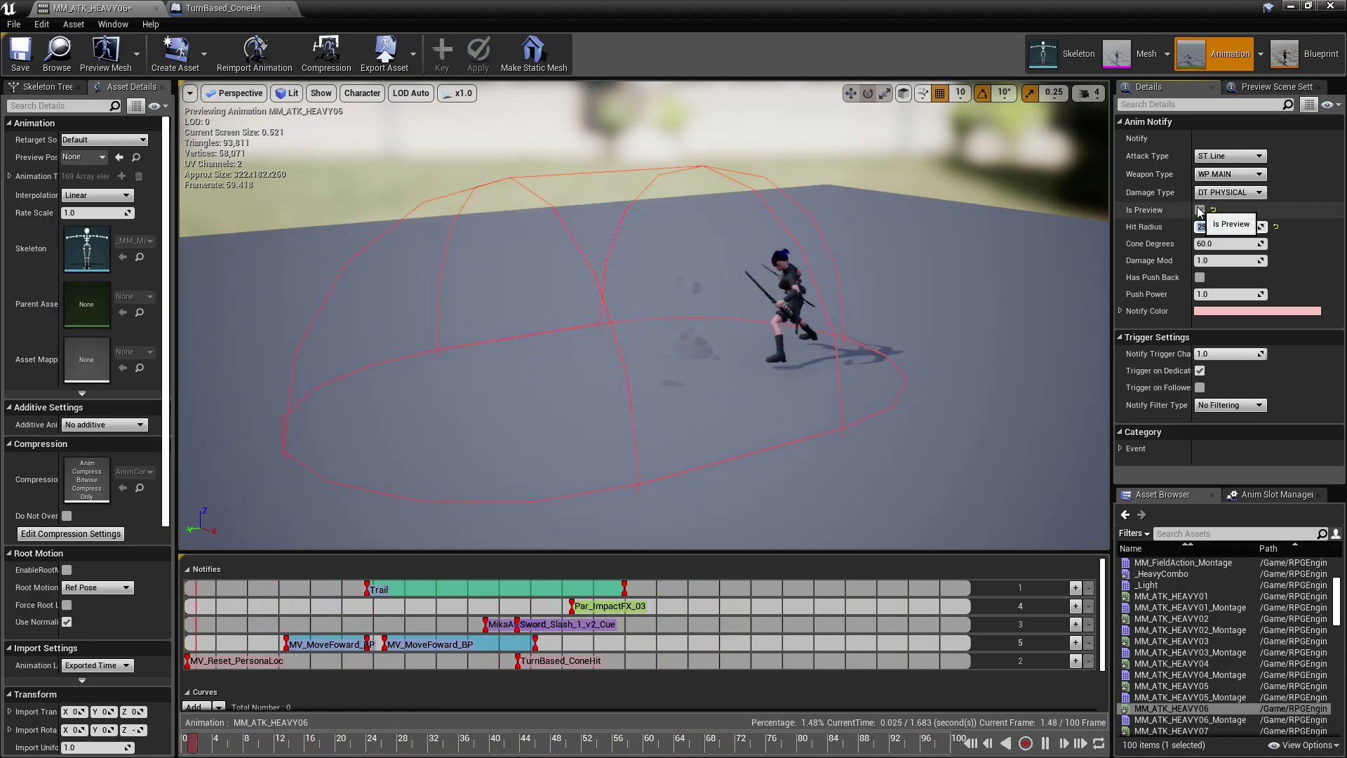
left_click(1029, 415)
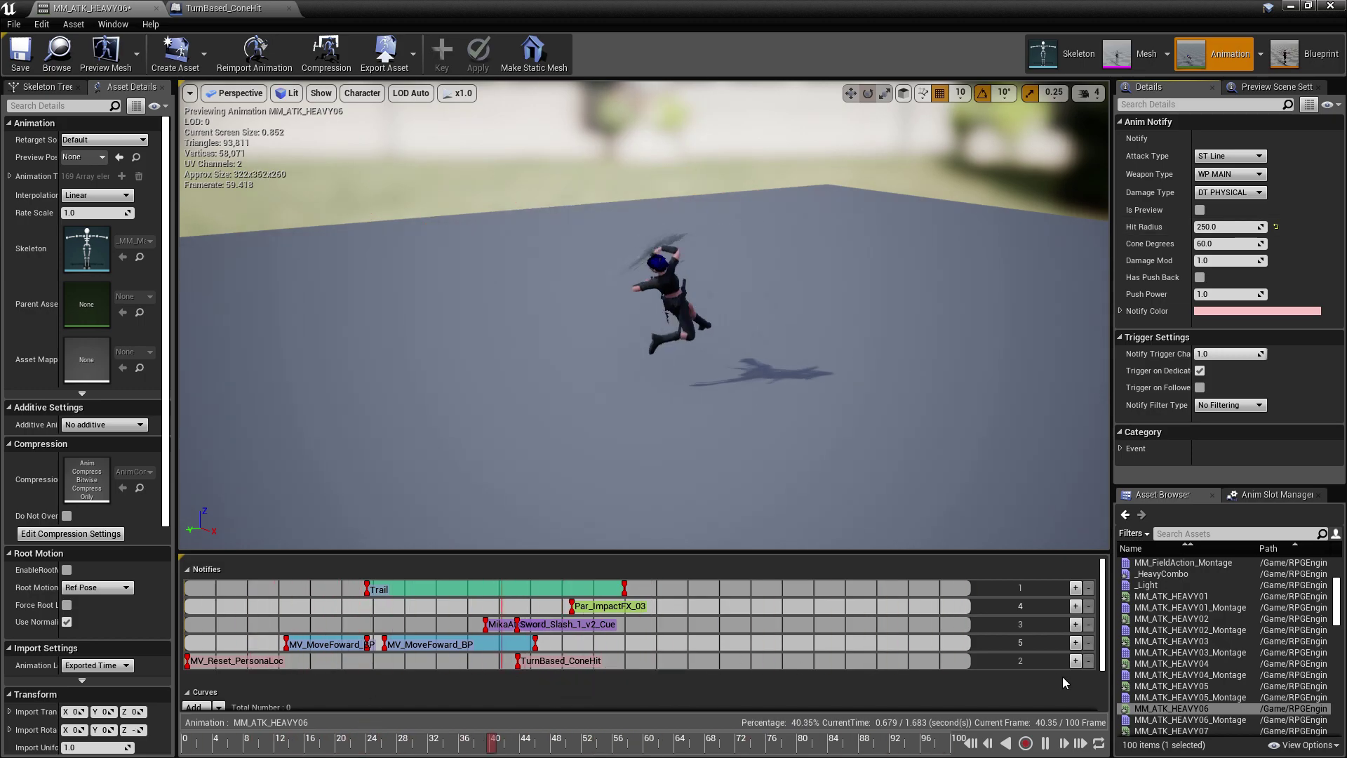
scroll(1238, 667, "down", 2)
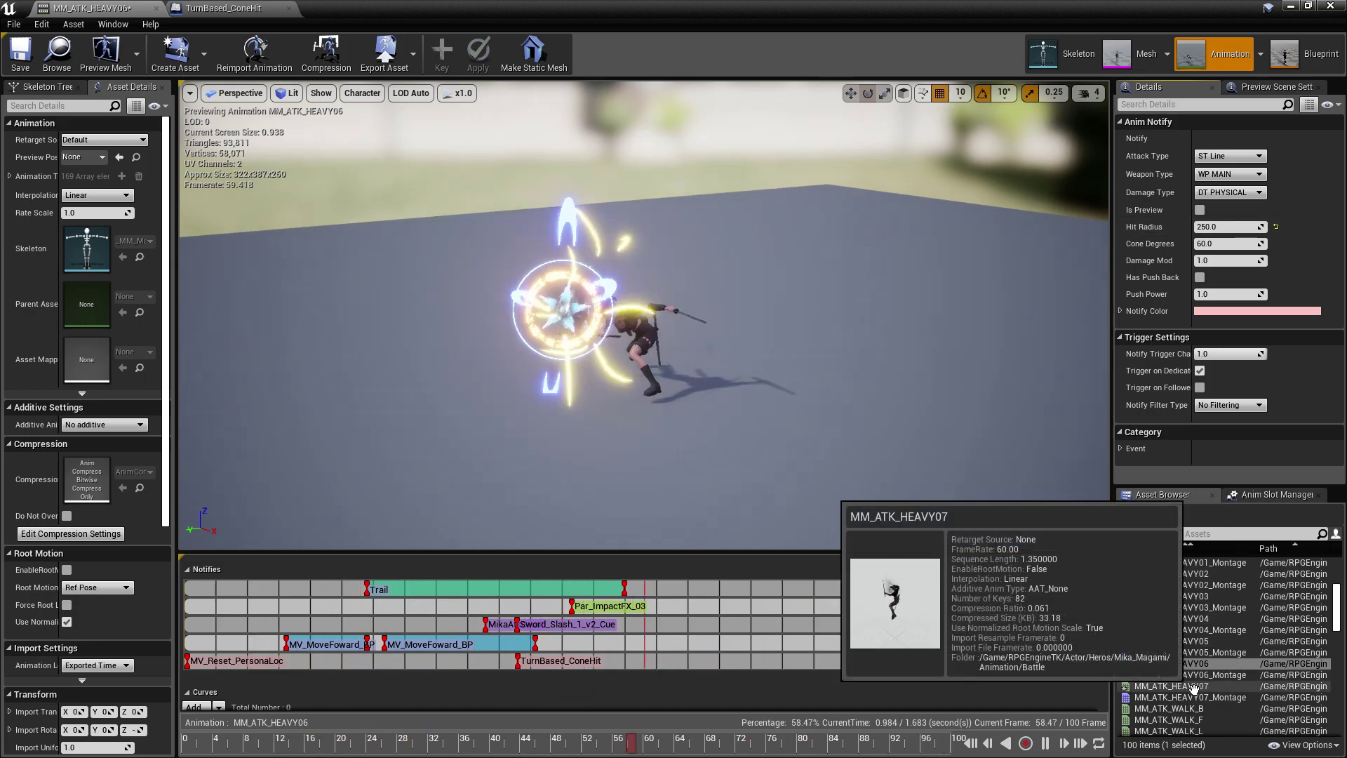
left_click(1228, 685)
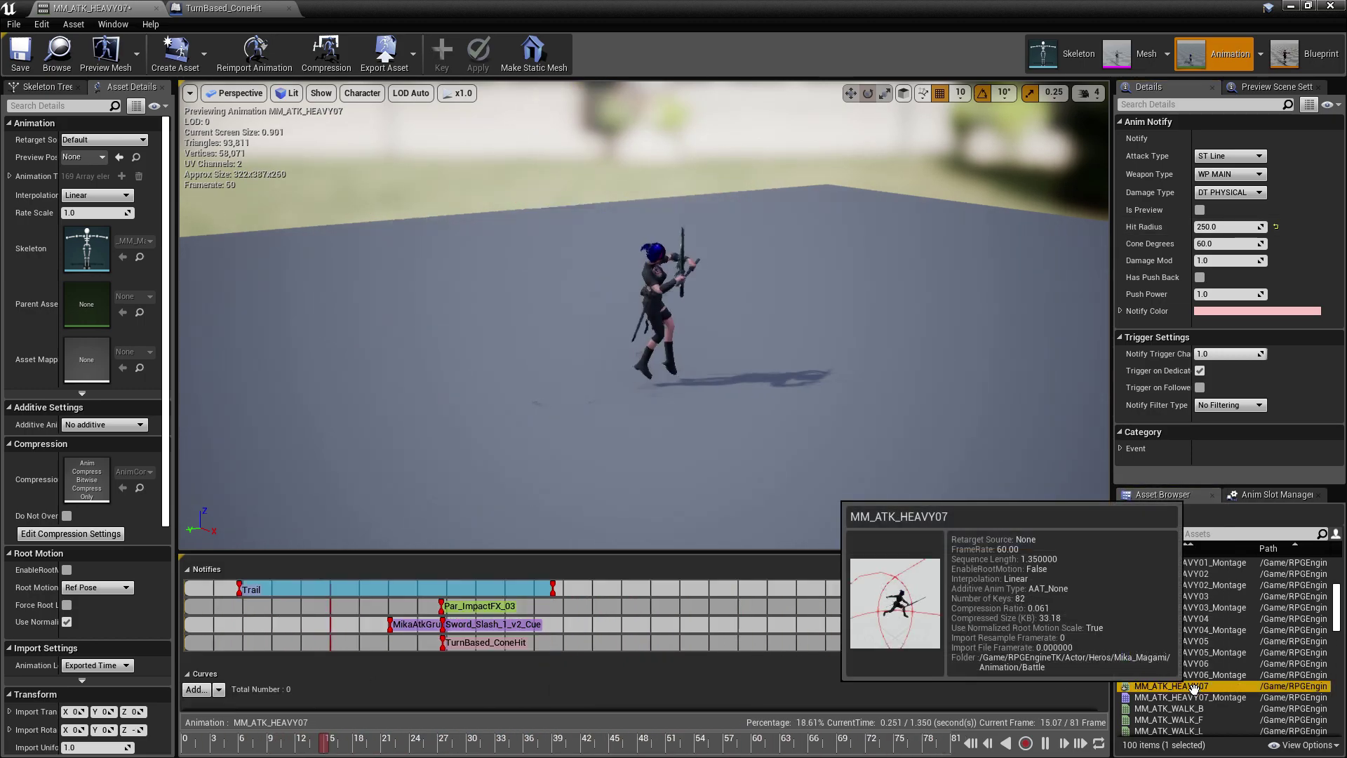
Turn off the hit-area preview on MM_ATK_HEAVY07's TurnBased_ConeHit notify.
left_click(483, 646)
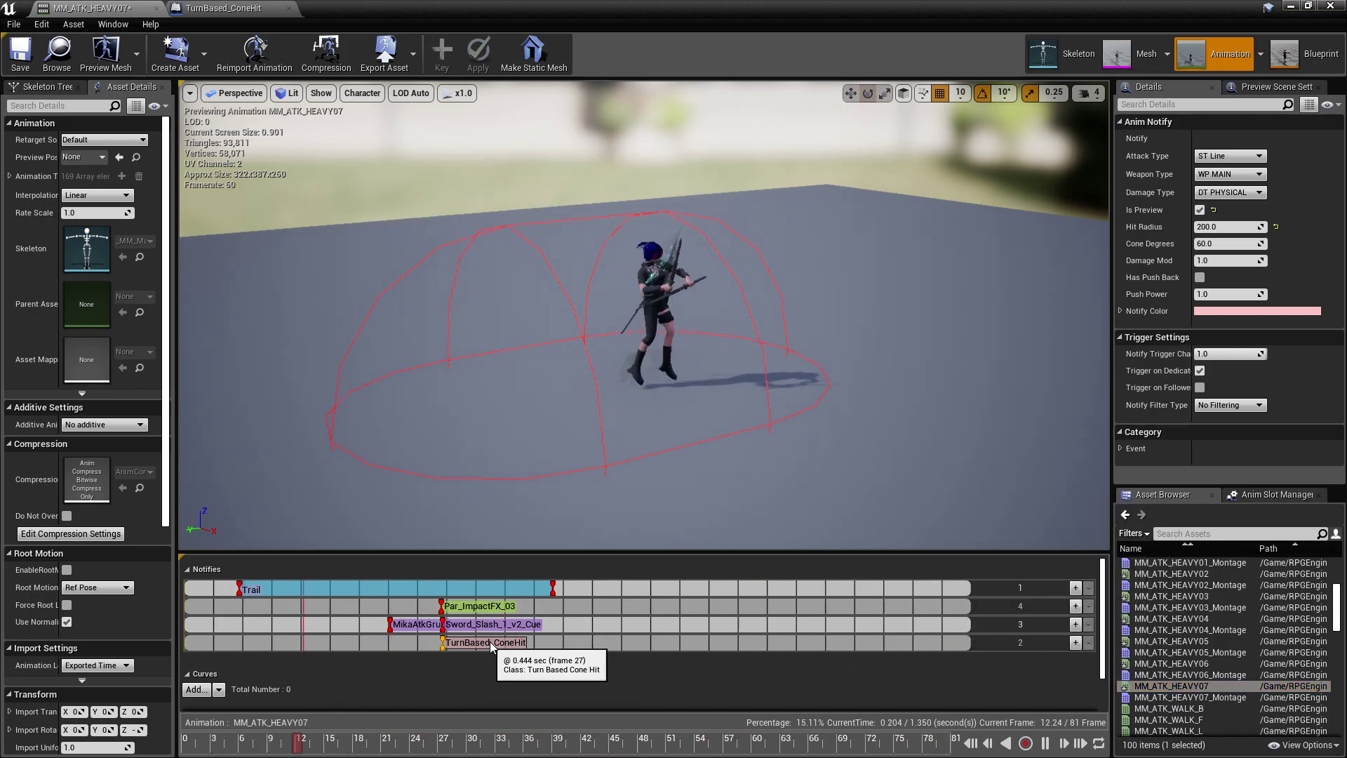
left_click(1201, 211)
scroll(1197, 692, "up", 2)
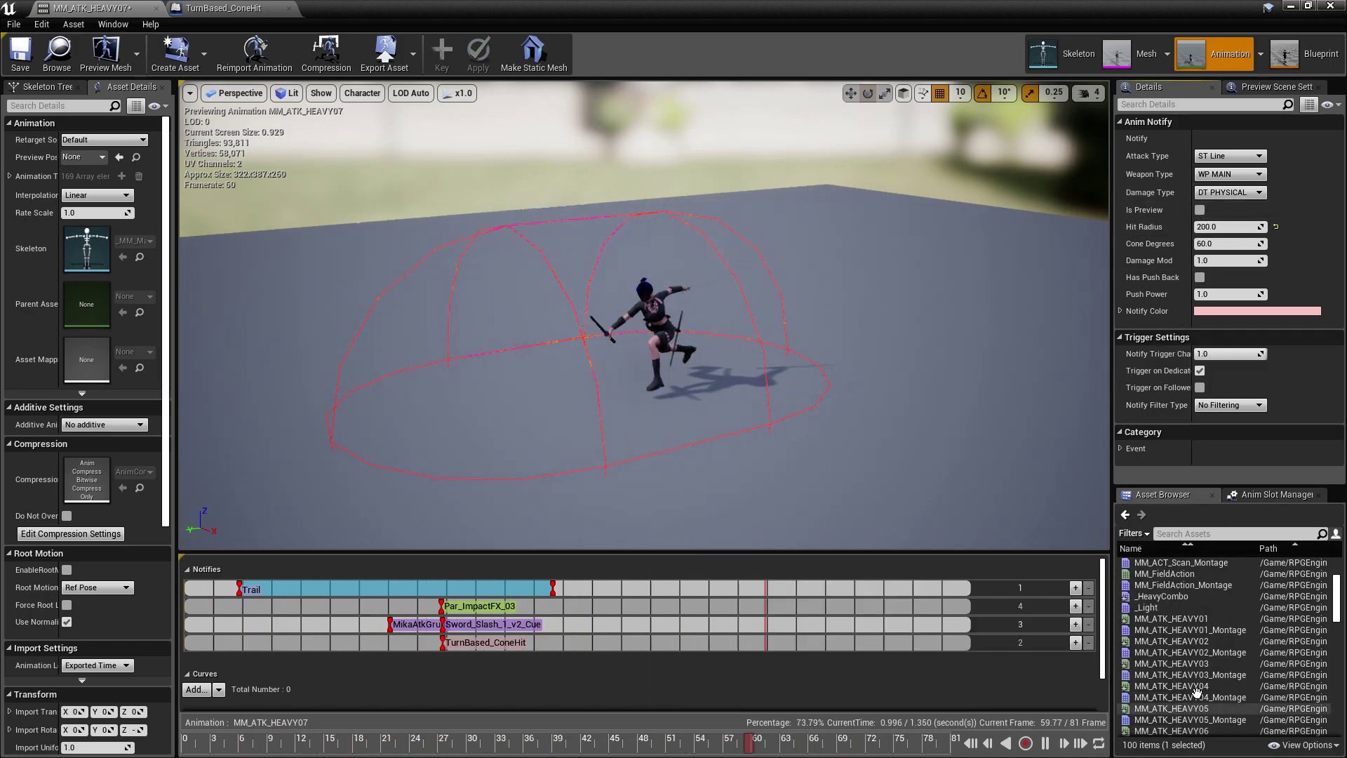
Reopen the _Light montage from the Asset Browser.
double_click(1151, 629)
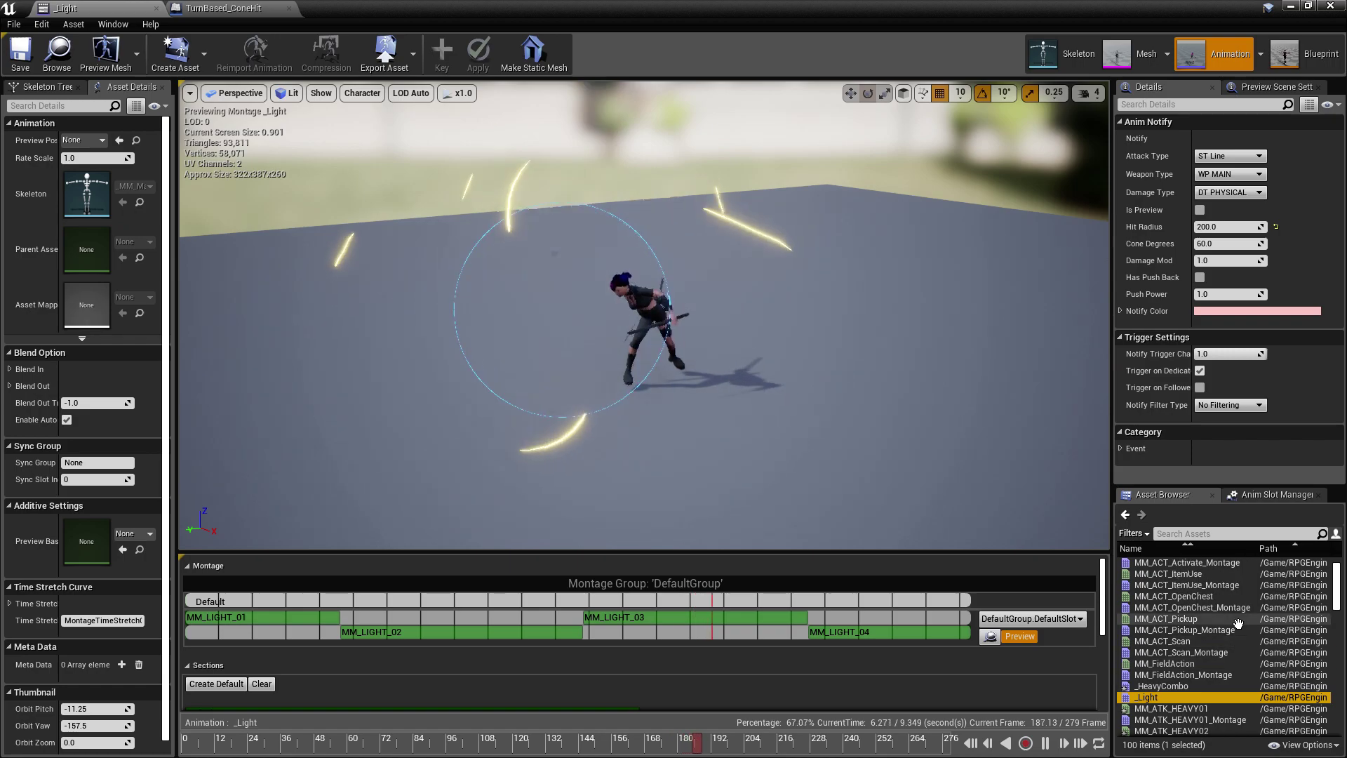
scroll(1238, 624, "down", 4)
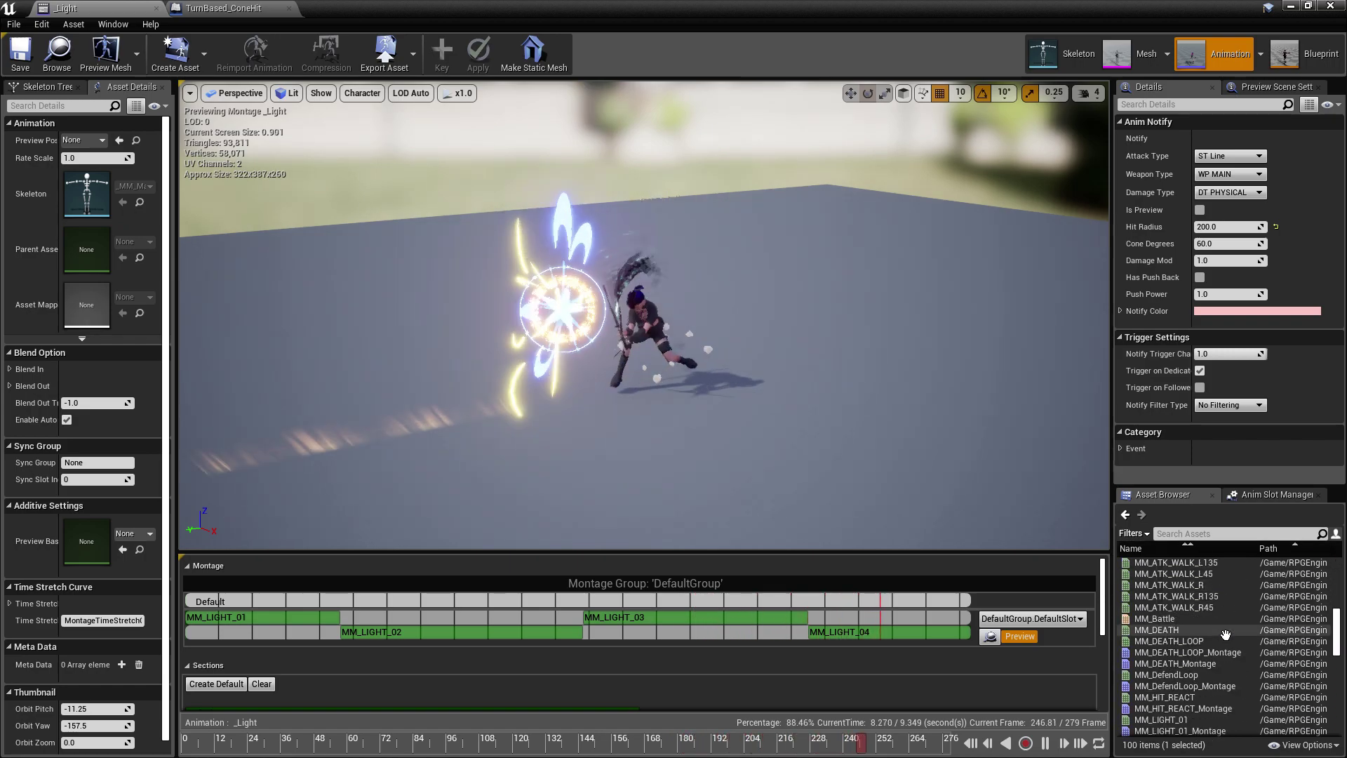
scroll(1226, 635, "down", 5)
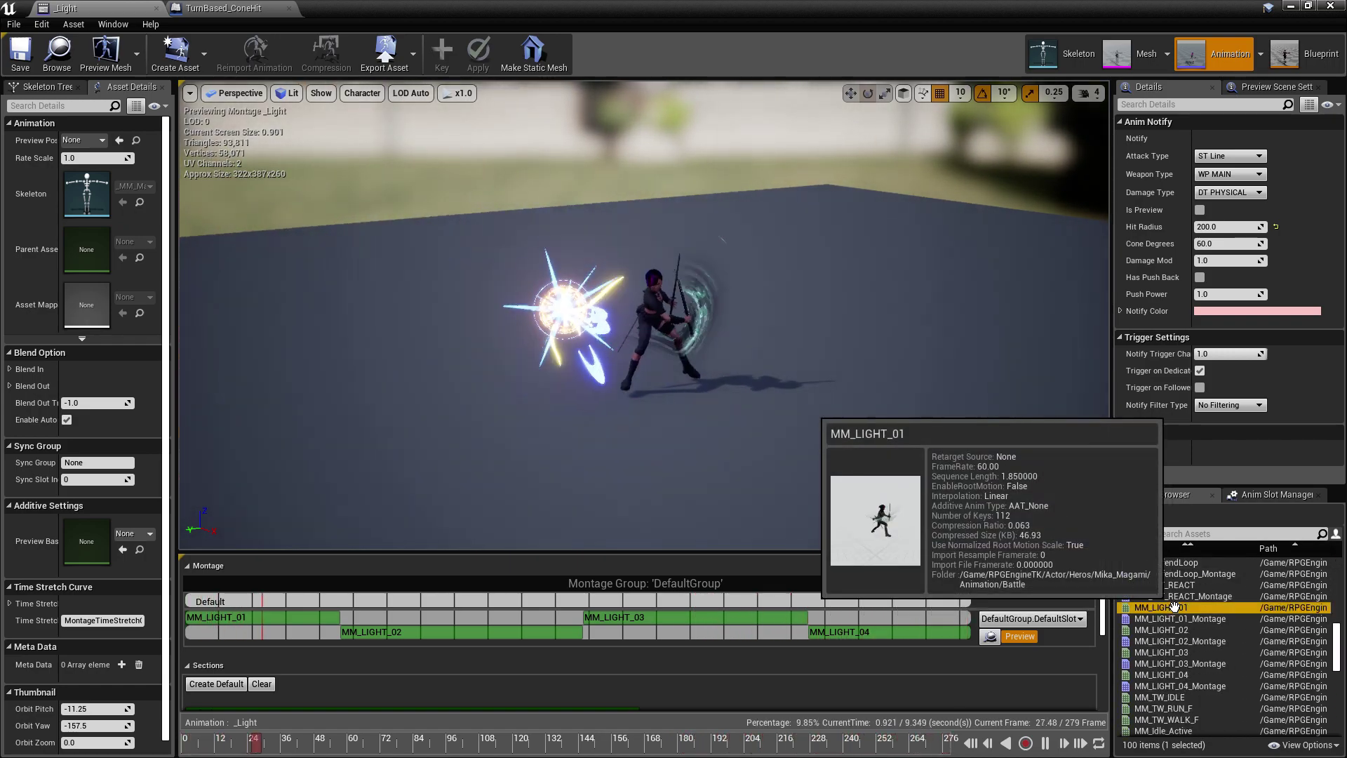
In MM_LIGHT_01, replace the first cone-hit notify with a fresh TurnBased_ConeHit and preview it.
double_click(1174, 608)
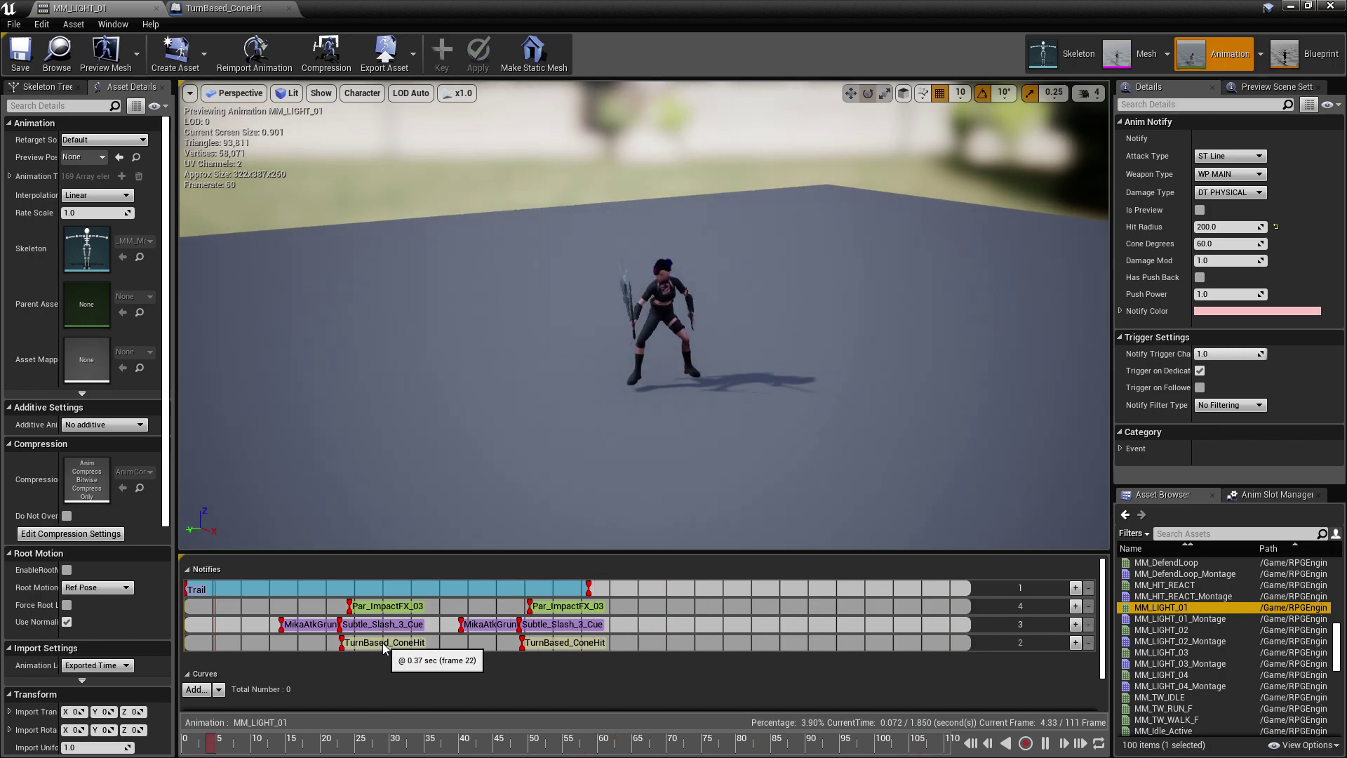
right_click(385, 648)
mouse_move(452, 633)
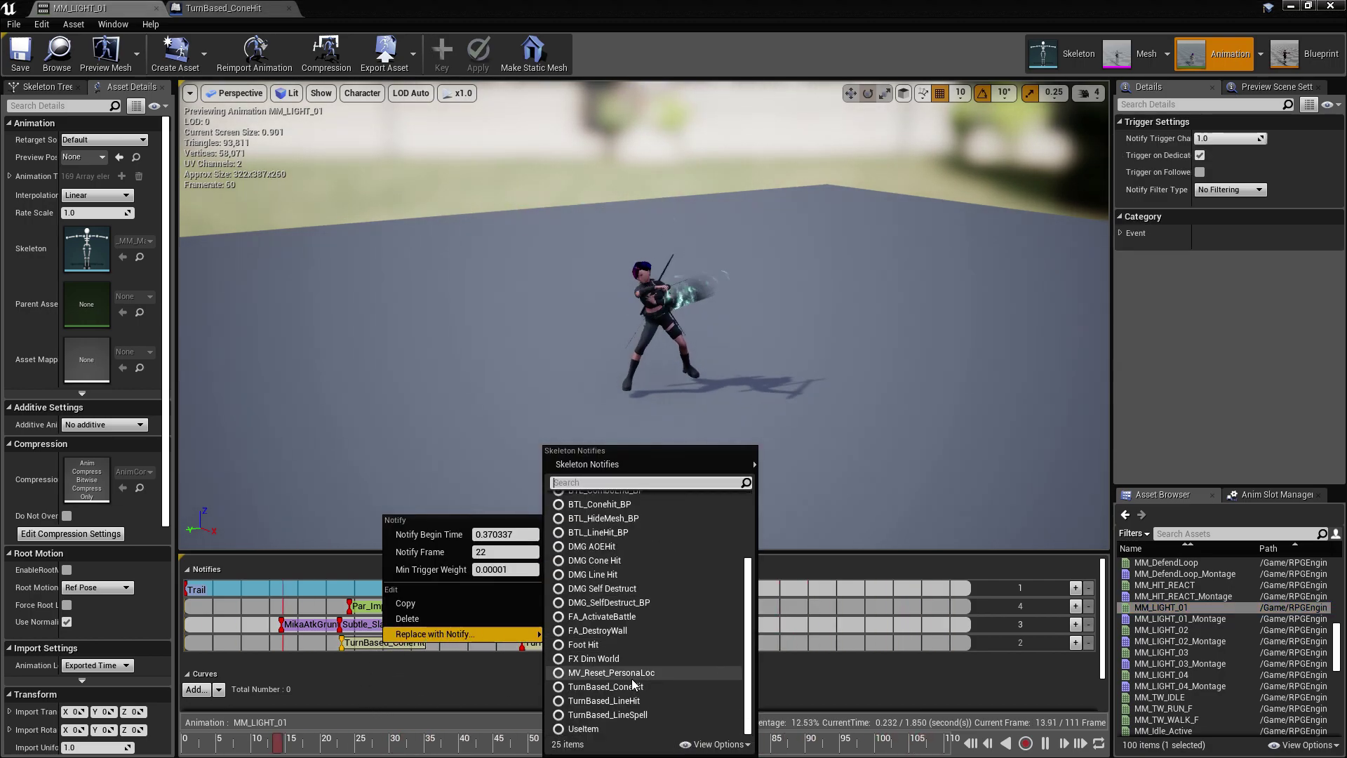
left_click(637, 687)
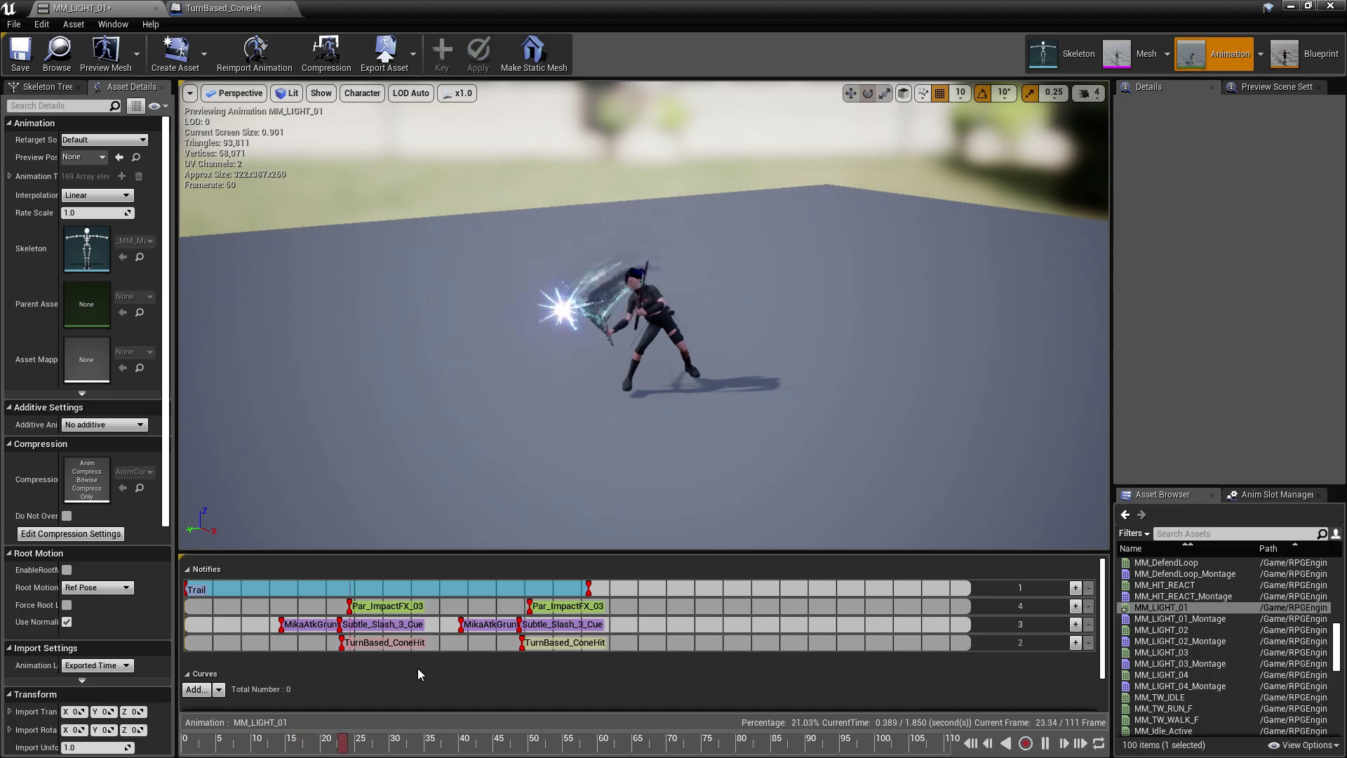
left_click(385, 646)
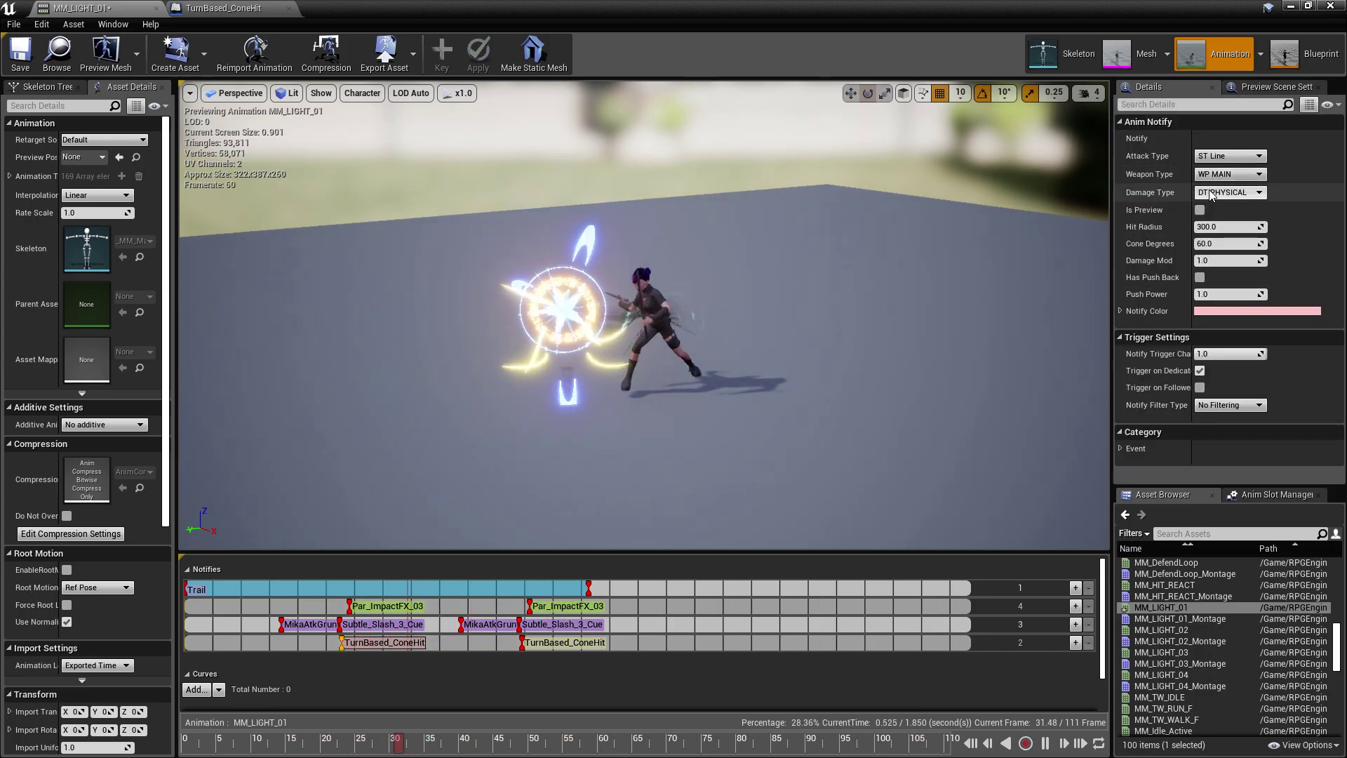
left_click(1200, 209)
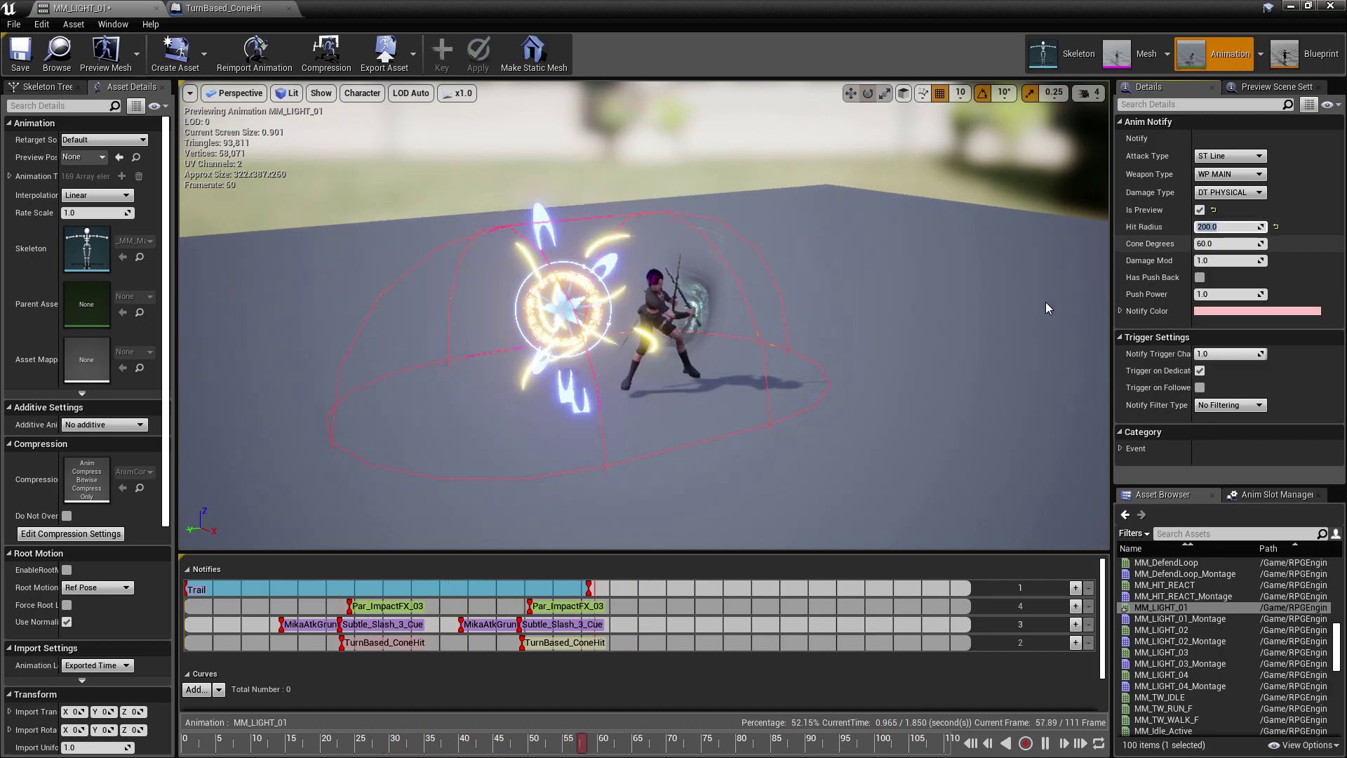
Replace the second notify with TurnBased_ConeHit at Hit Radius 200, preview off, then open MM_LIGHT_02.
right_click(575, 643)
mouse_move(632, 636)
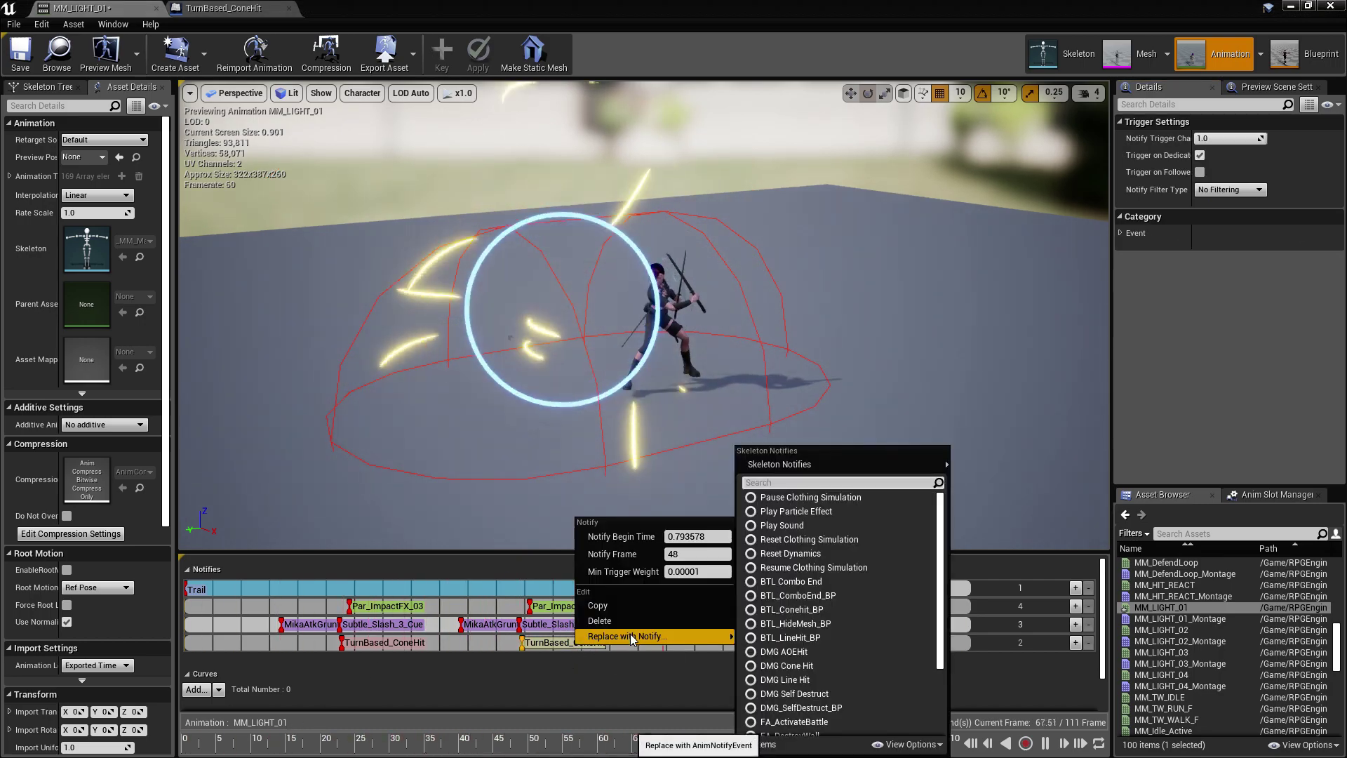
left_click(807, 685)
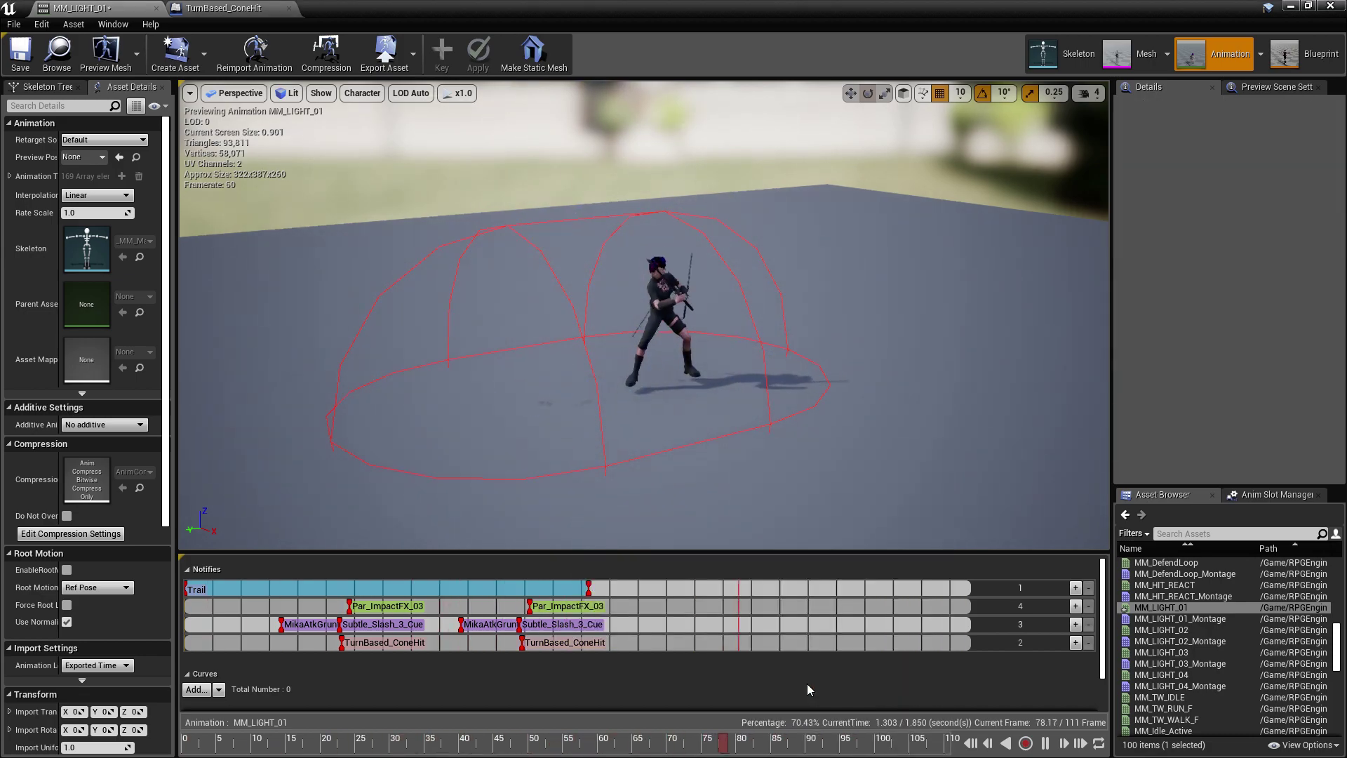
left_click(581, 644)
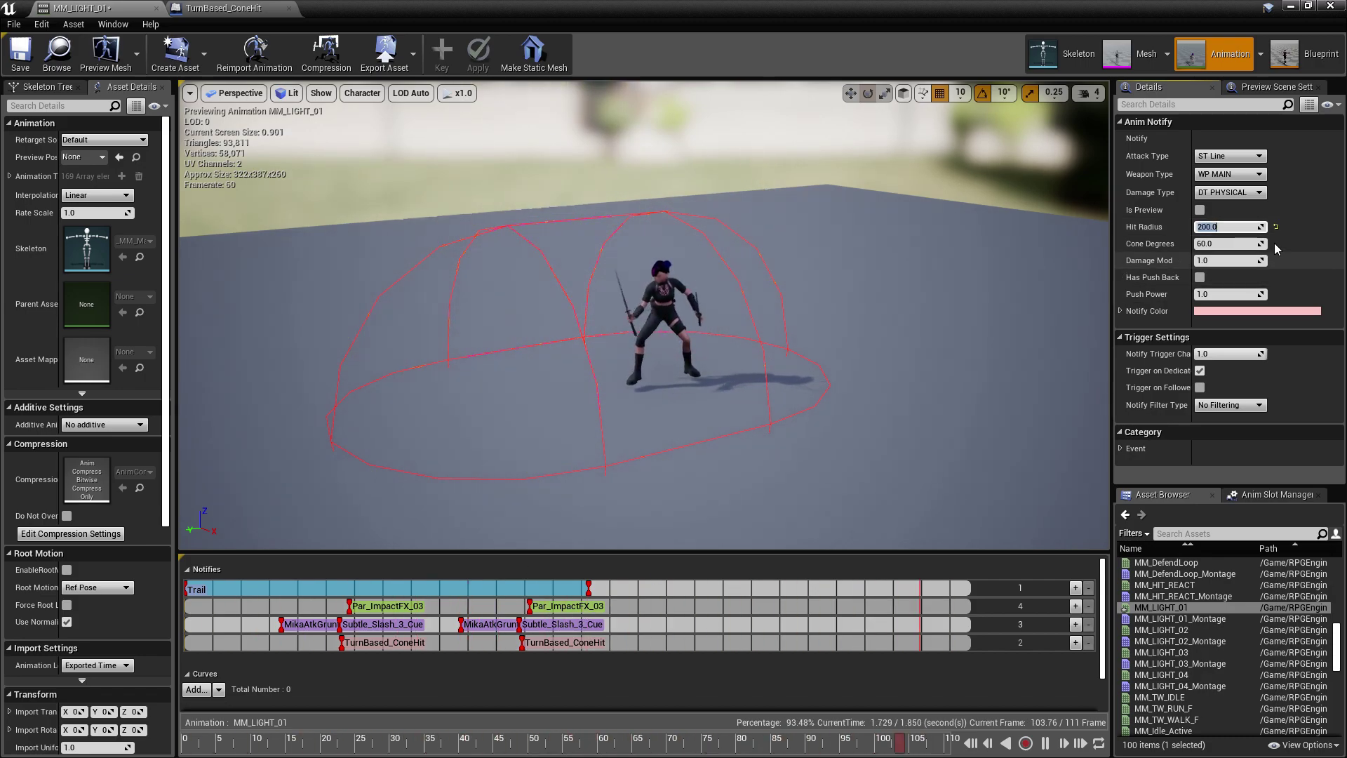
left_click(1200, 209)
left_click(405, 643)
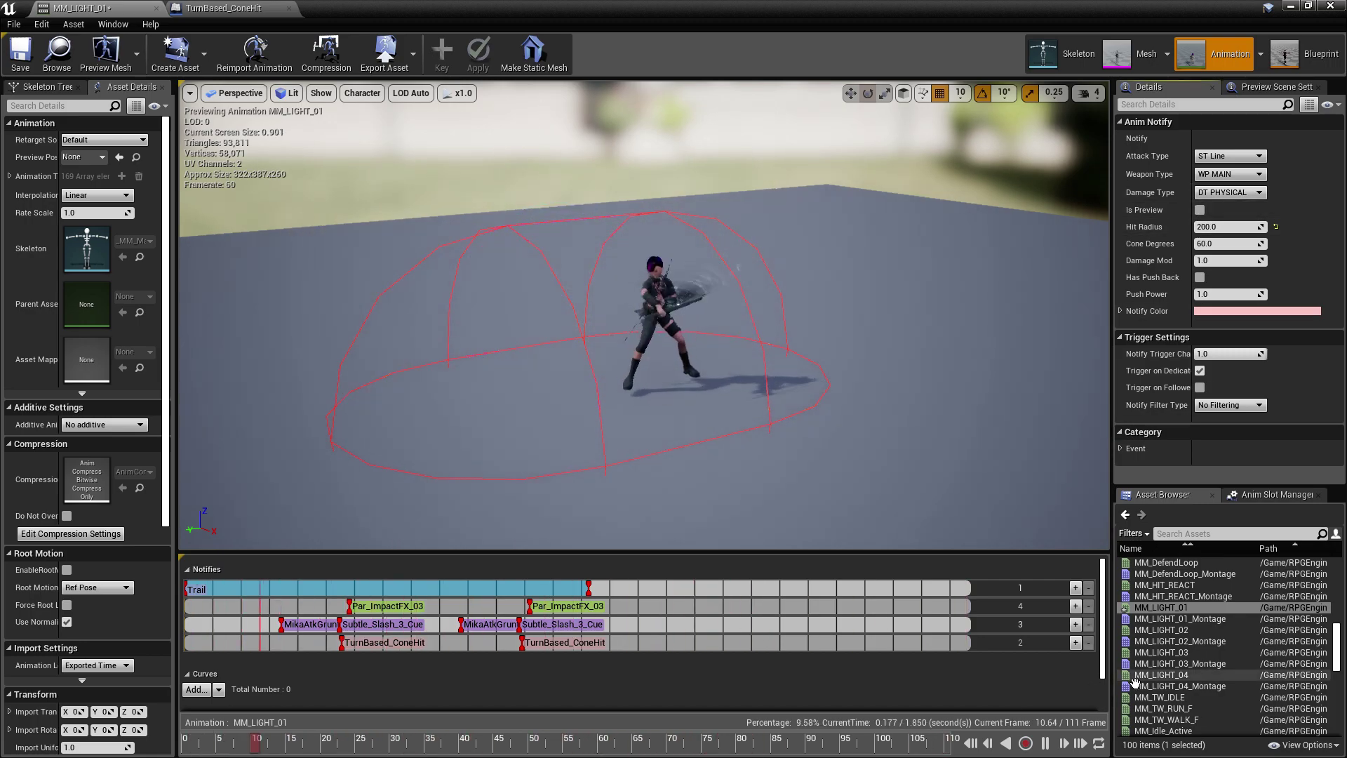
left_click(1177, 631)
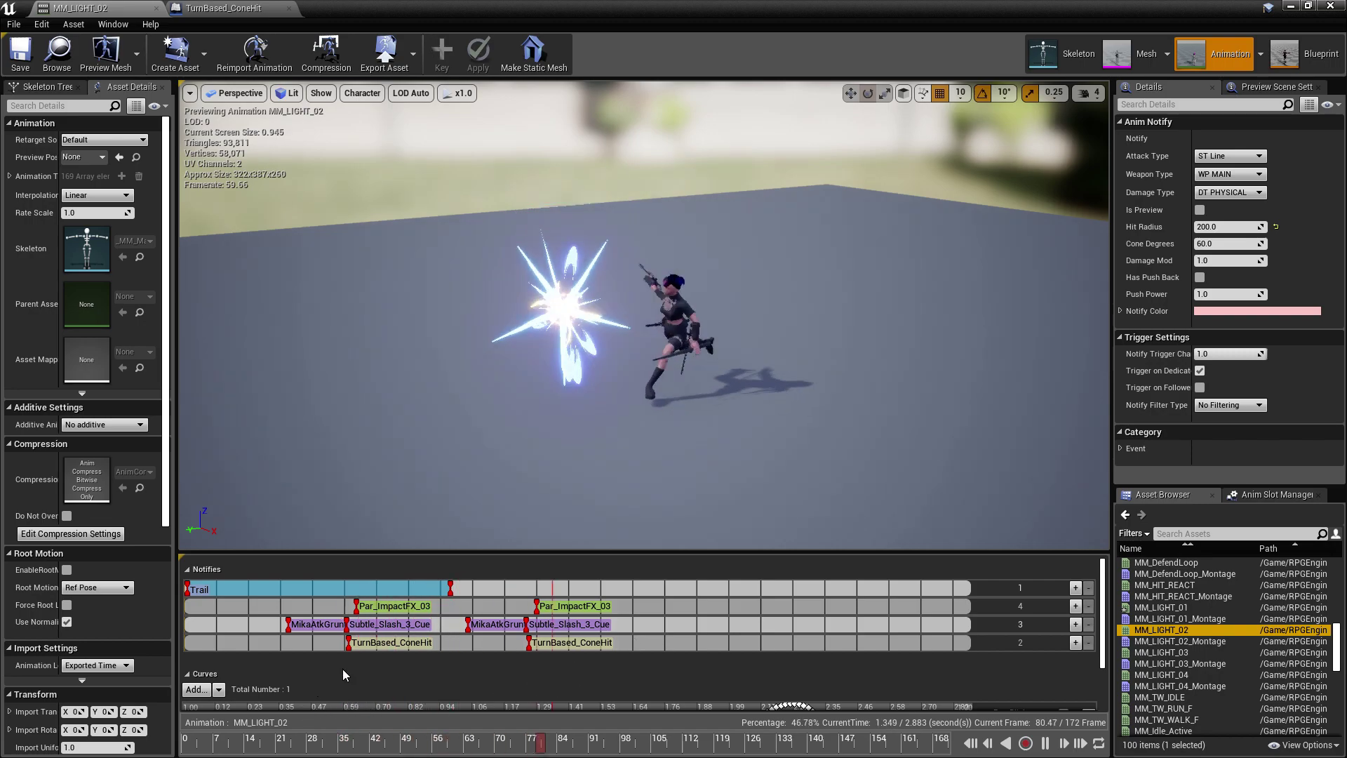
Replace both MM_LIGHT_02 cone-hit notifies with fresh TurnBased_ConeHit and add an empty notify track.
right_click(390, 643)
mouse_move(477, 635)
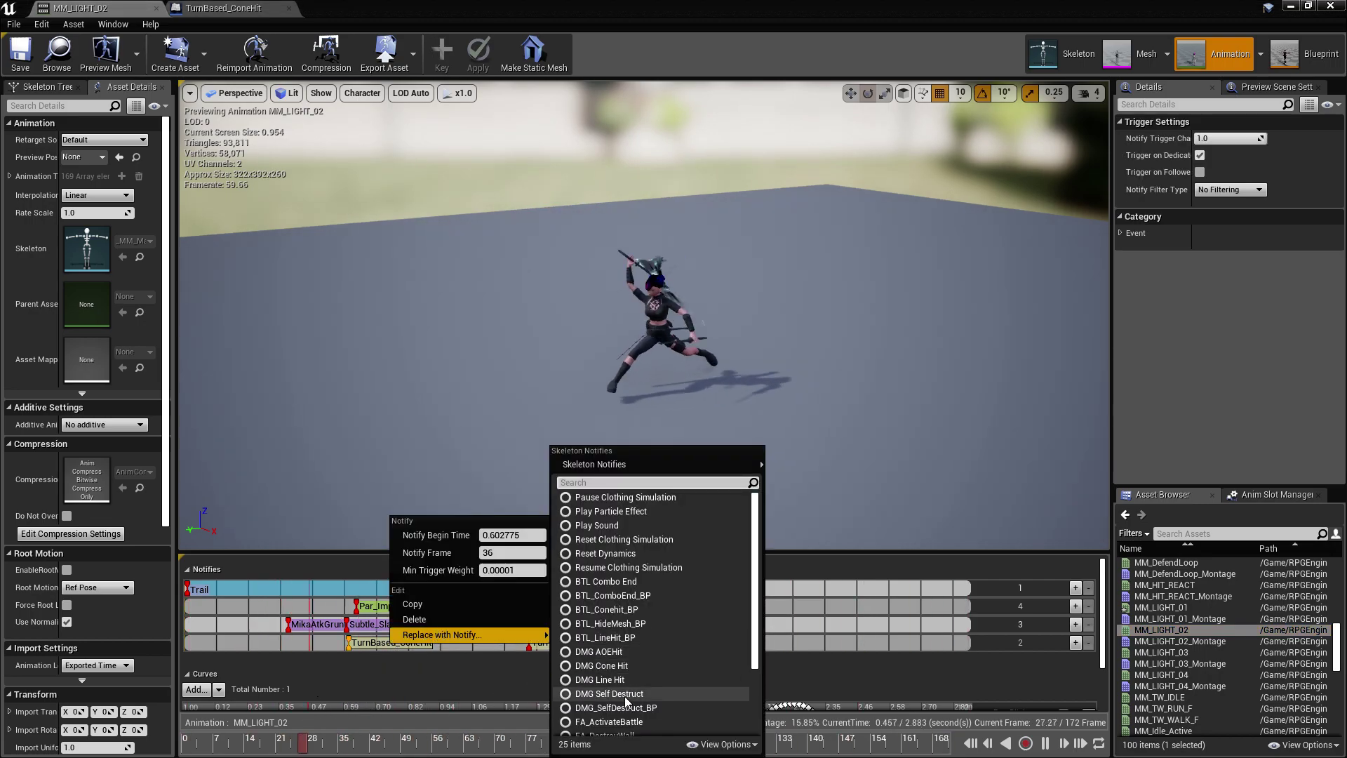
left_click(567, 653)
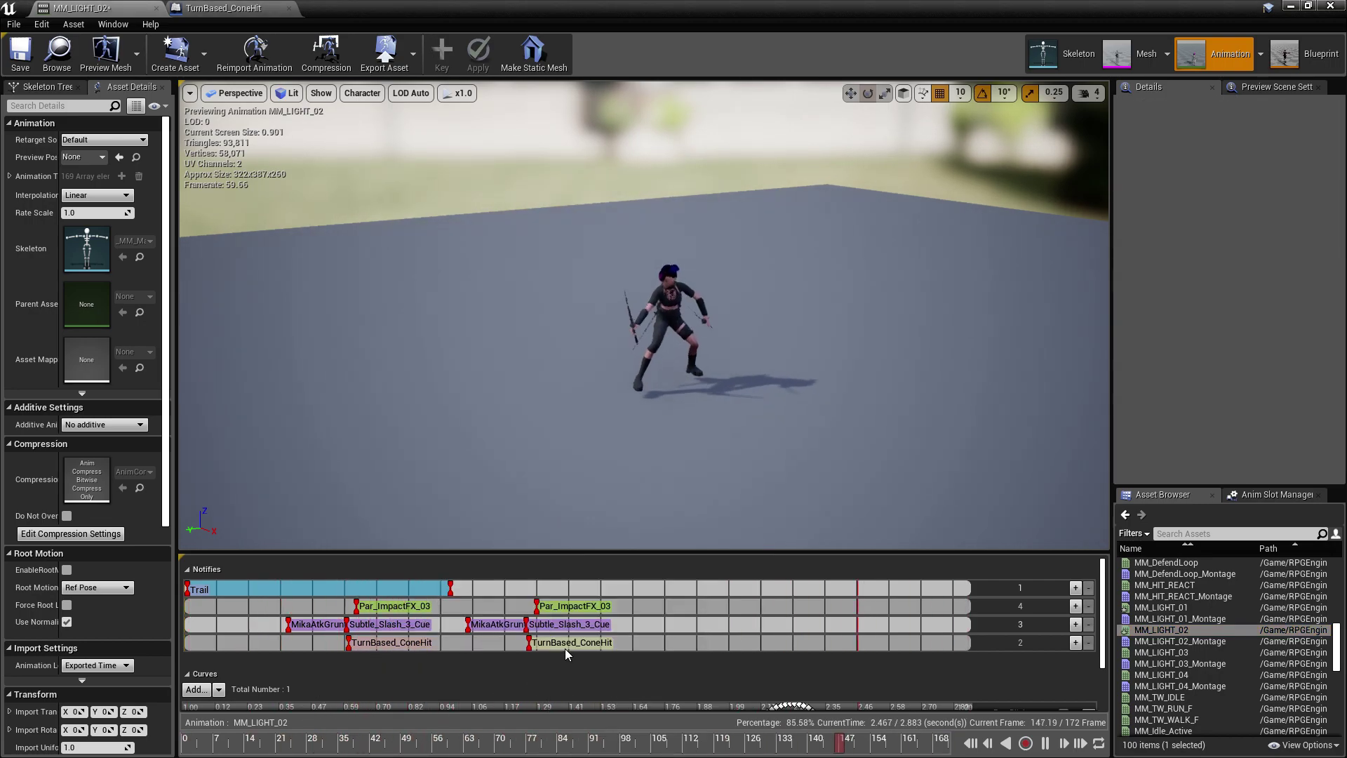
right_click(583, 643)
mouse_move(635, 628)
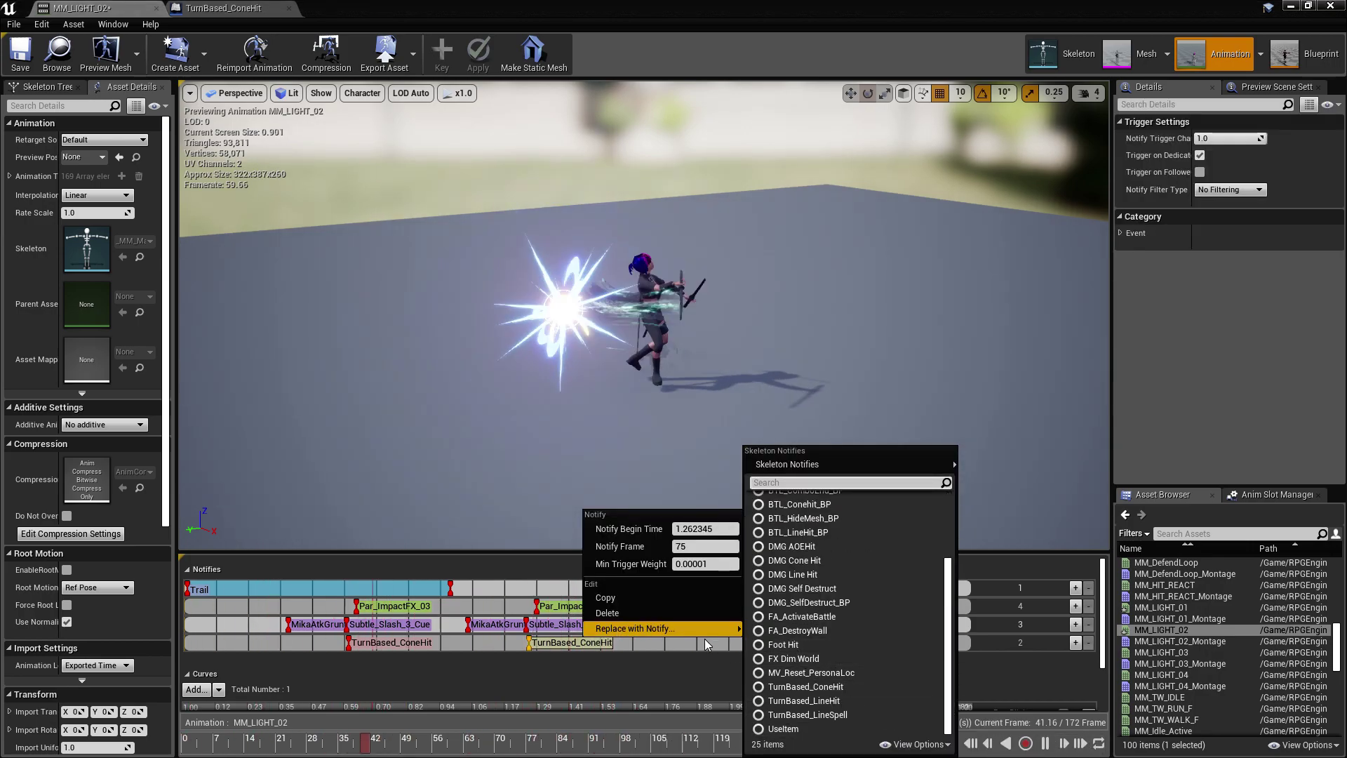
mouse_move(686, 627)
scroll(803, 625, "down", 3)
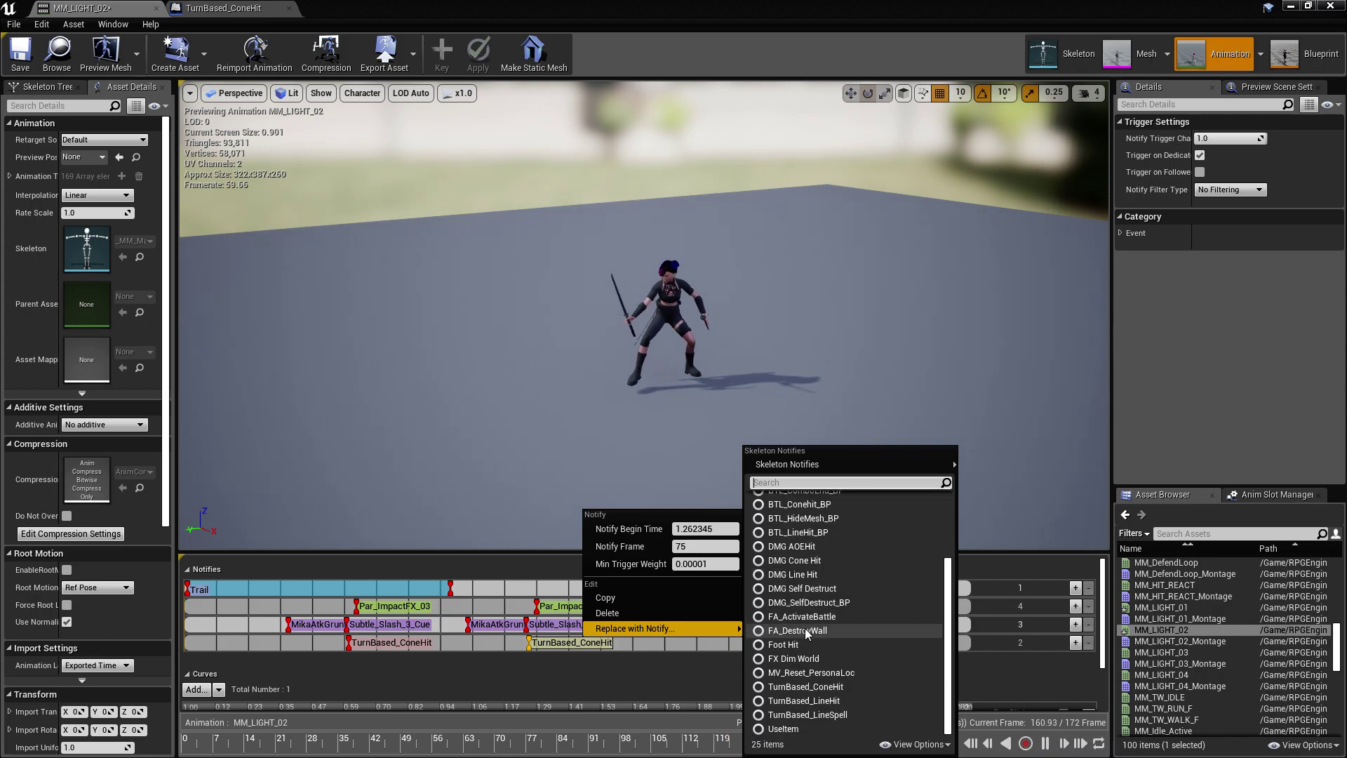
left_click(824, 687)
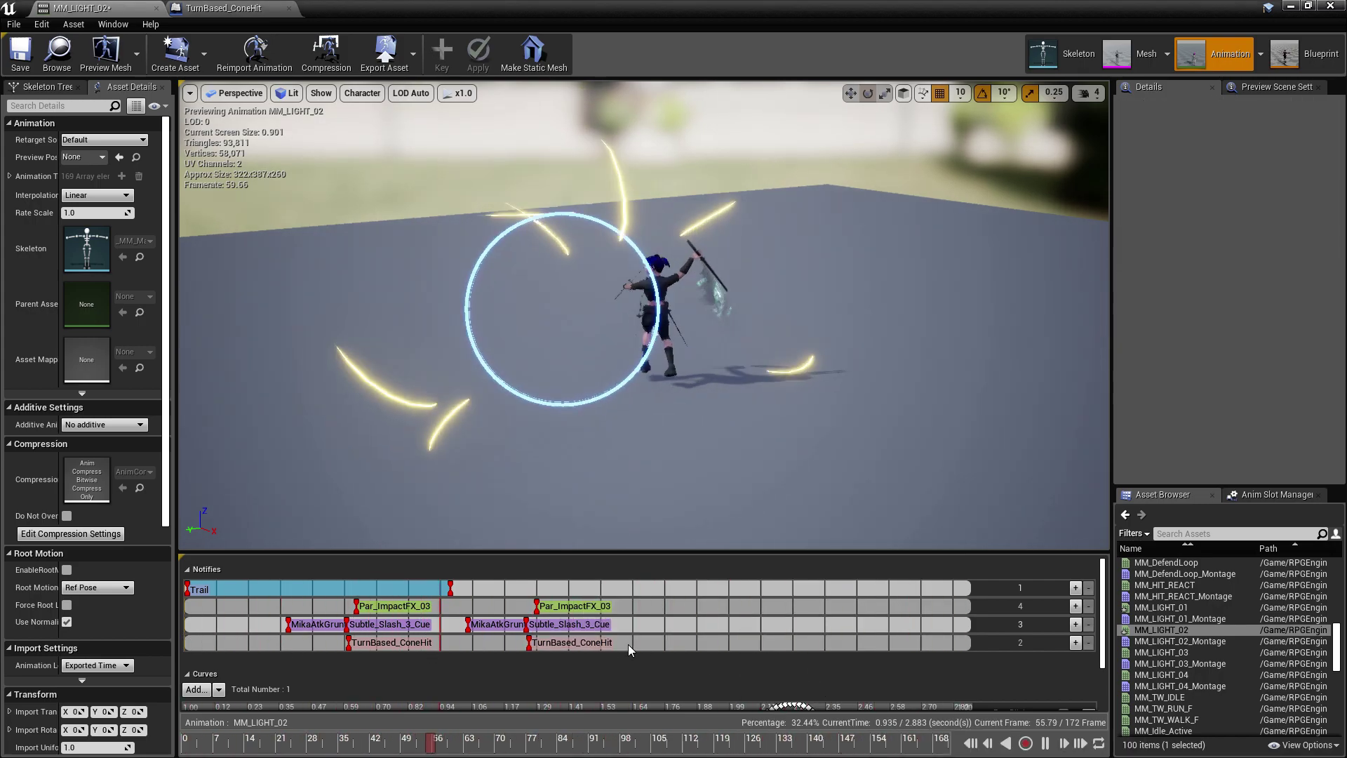
left_click(1075, 644)
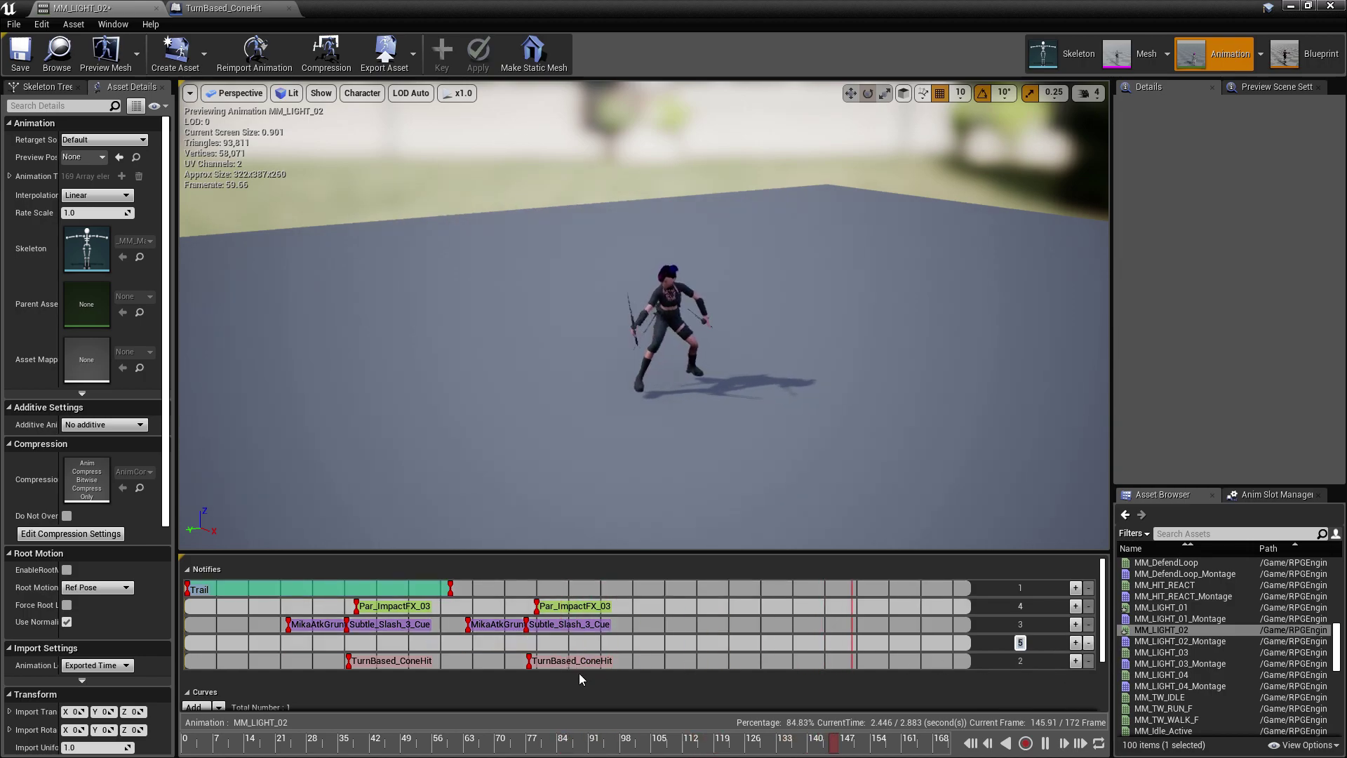
Add an MV_Reset_PersonaLoc notify at the start of the new track.
right_click(200, 642)
mouse_move(283, 536)
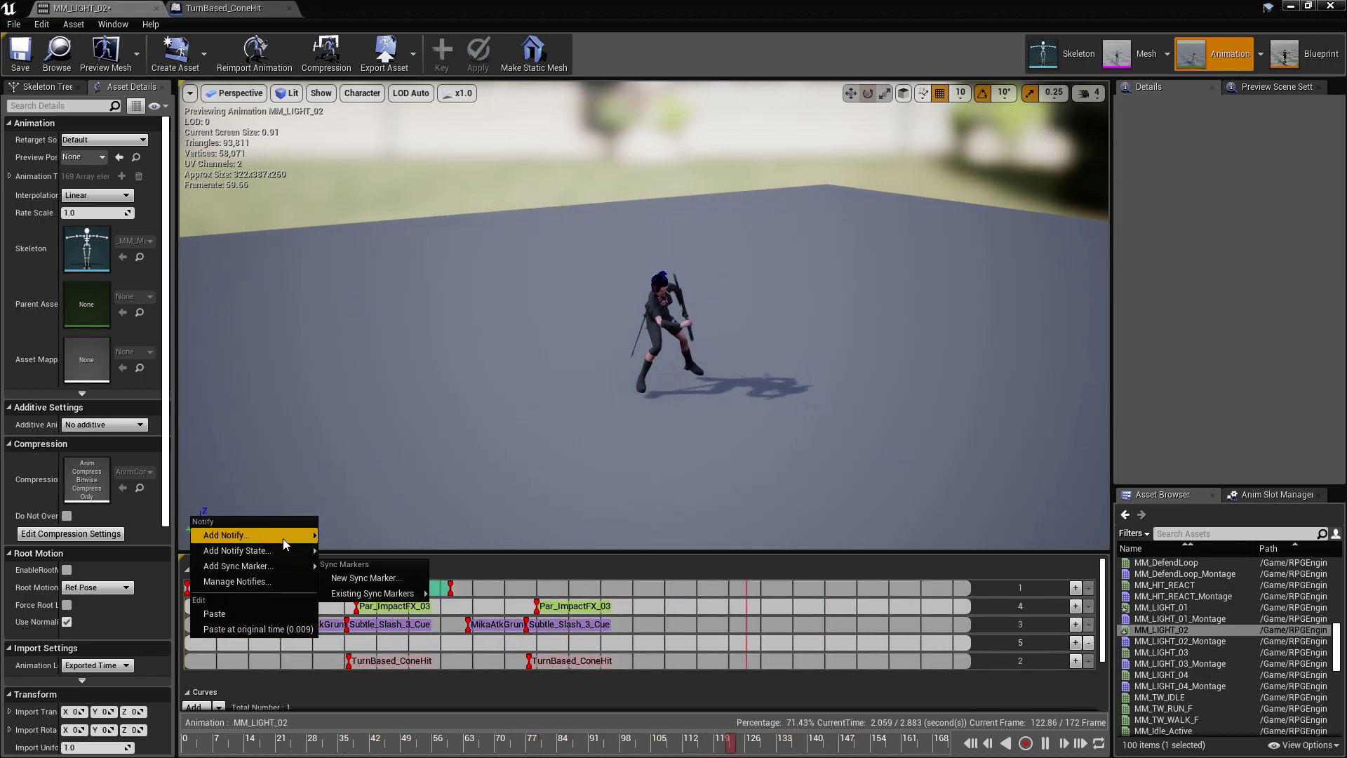
scroll(440, 663, "down", 3)
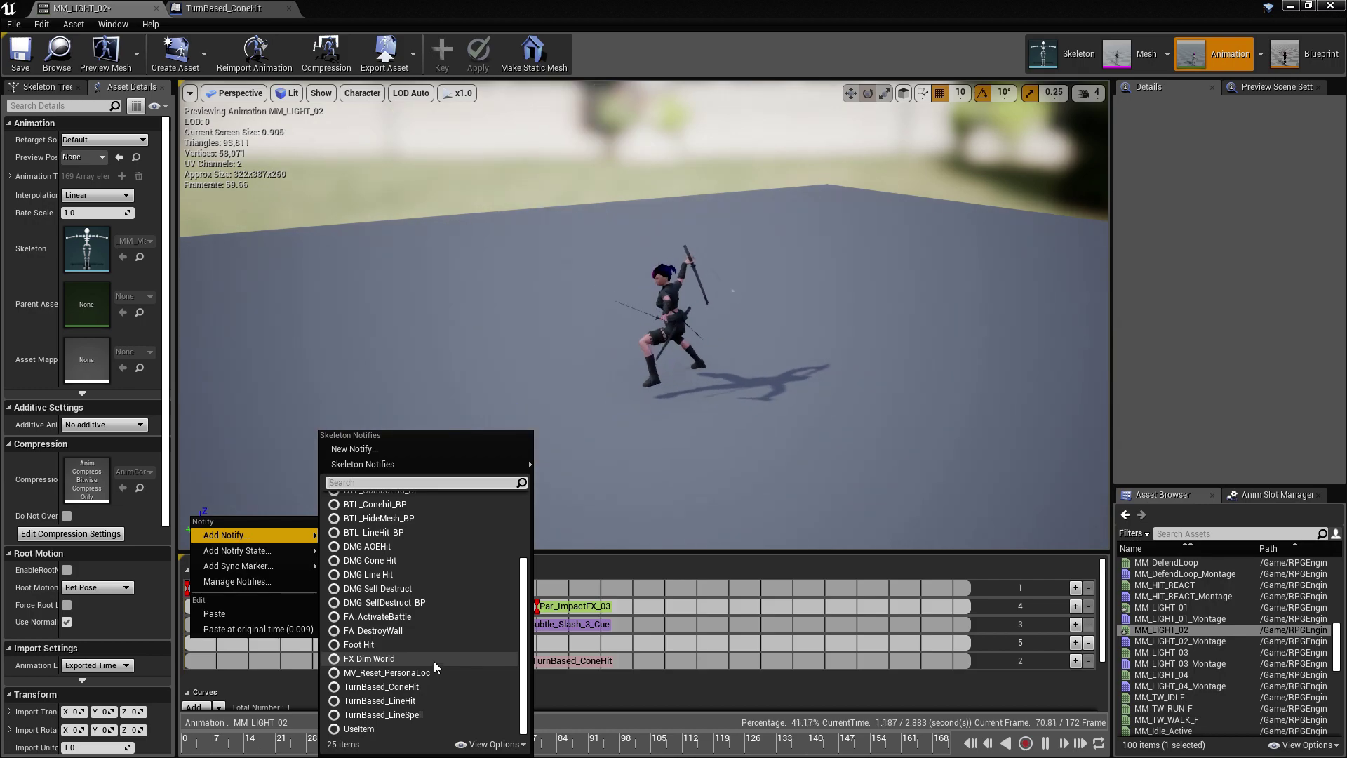
left_click(396, 672)
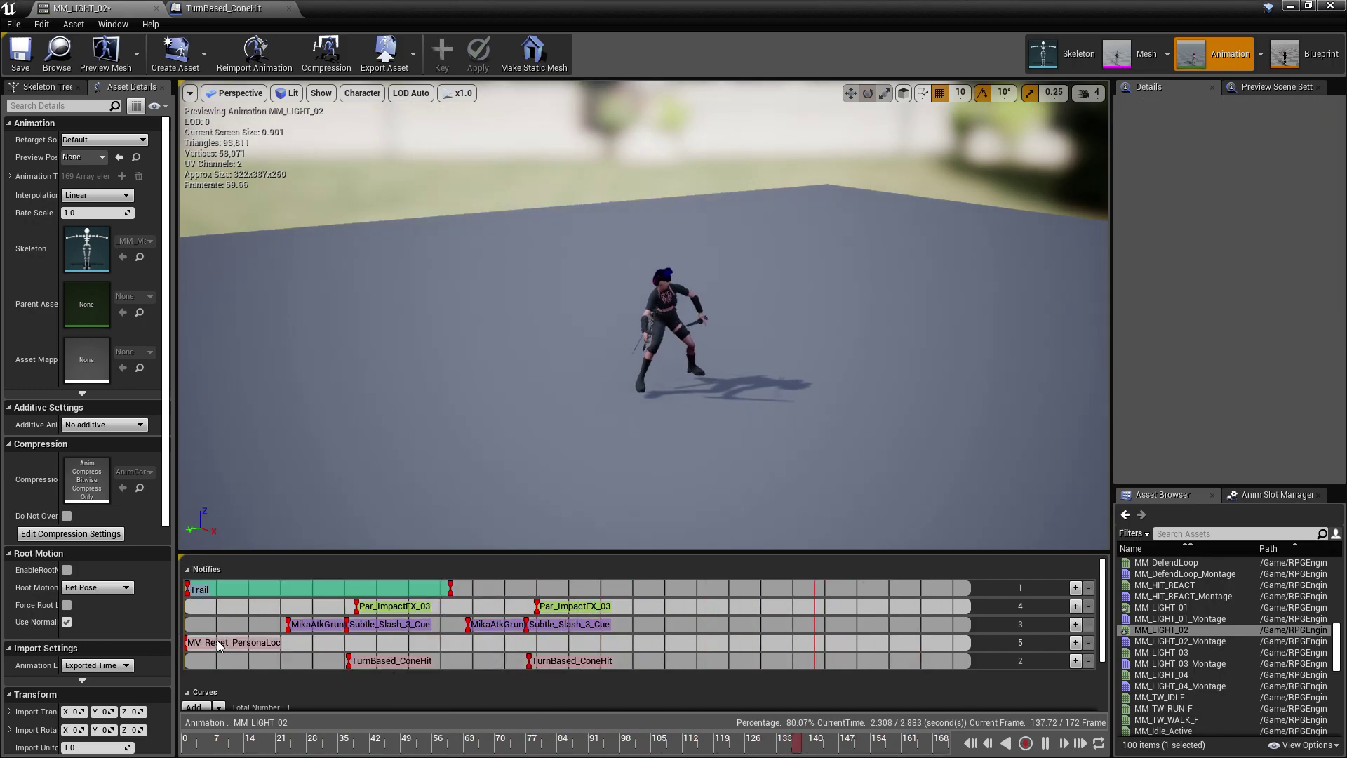
Add an MV_MoveFoward_BP notify state after it on track 5 and lengthen it.
right_click(301, 639)
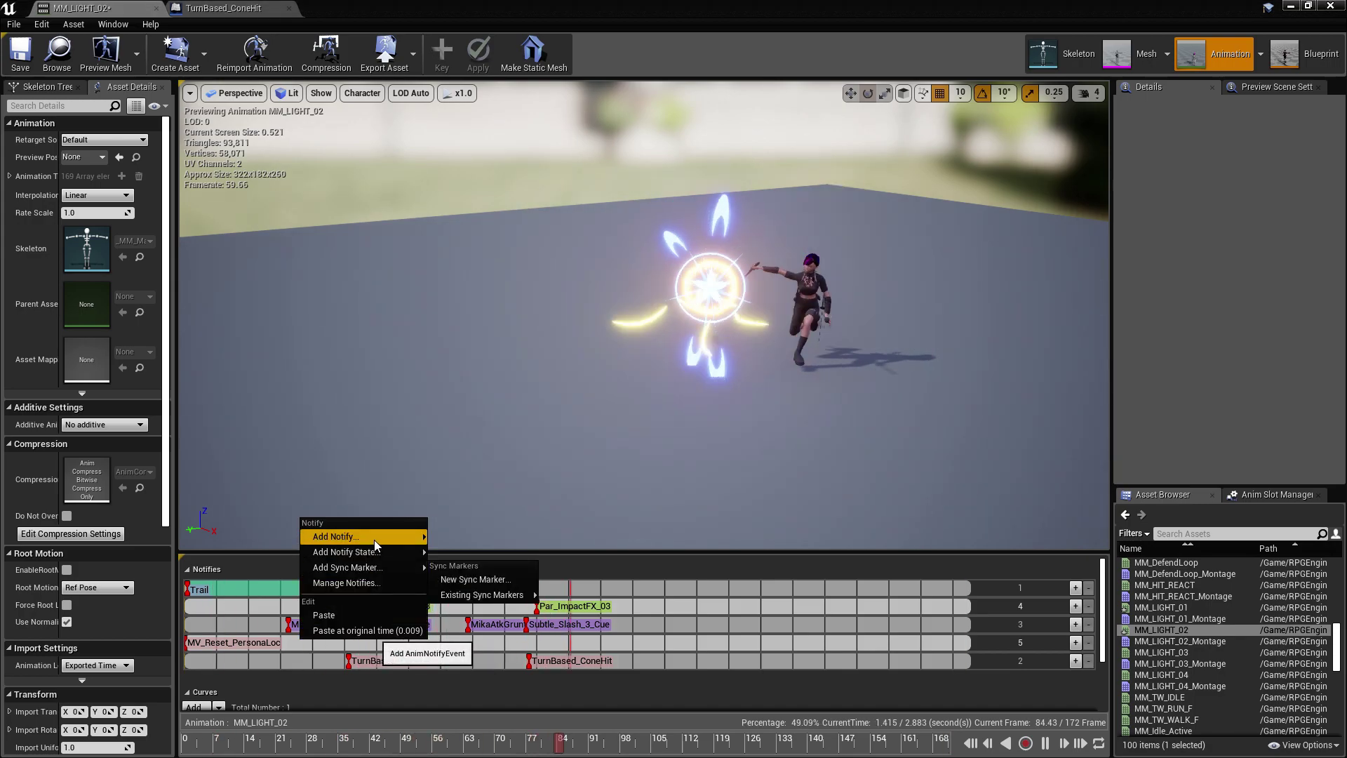
mouse_move(371, 552)
left_click(491, 700)
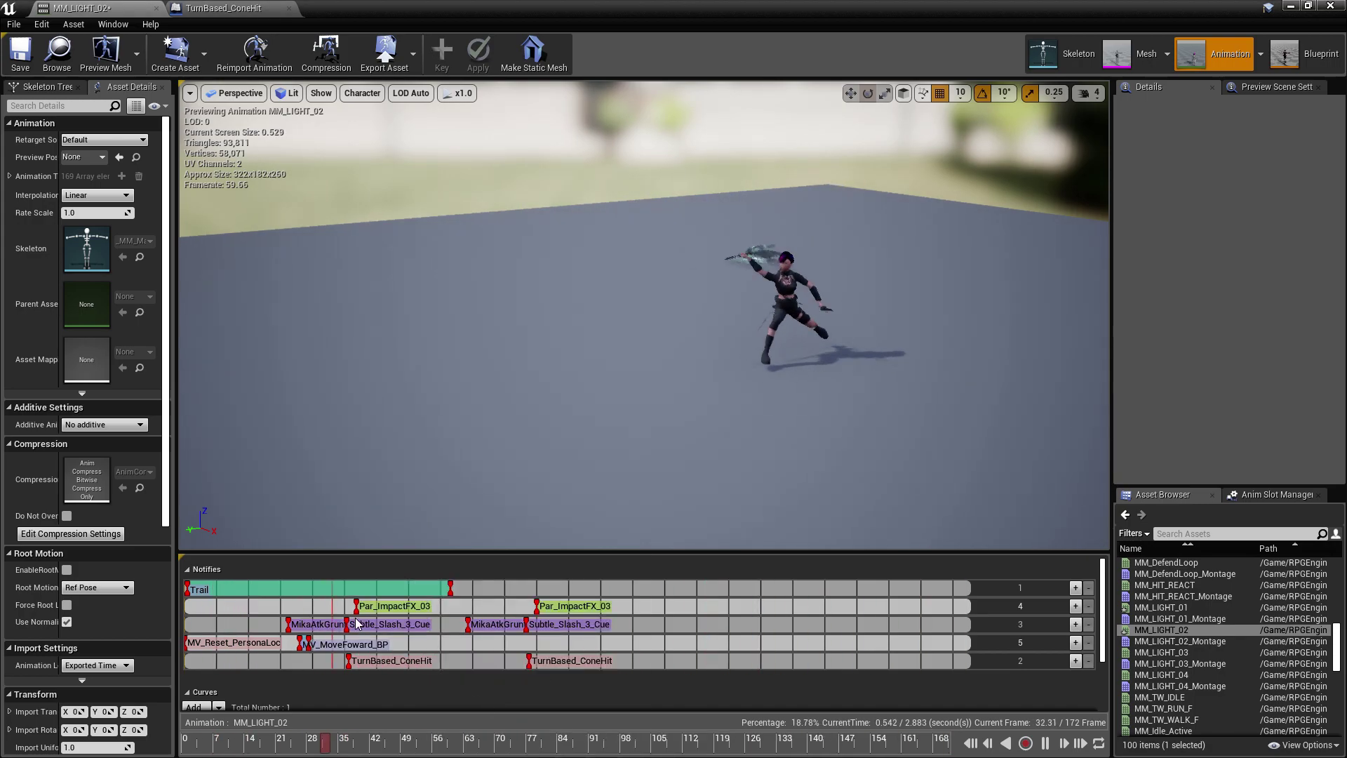
left_click_drag(309, 644, 471, 644)
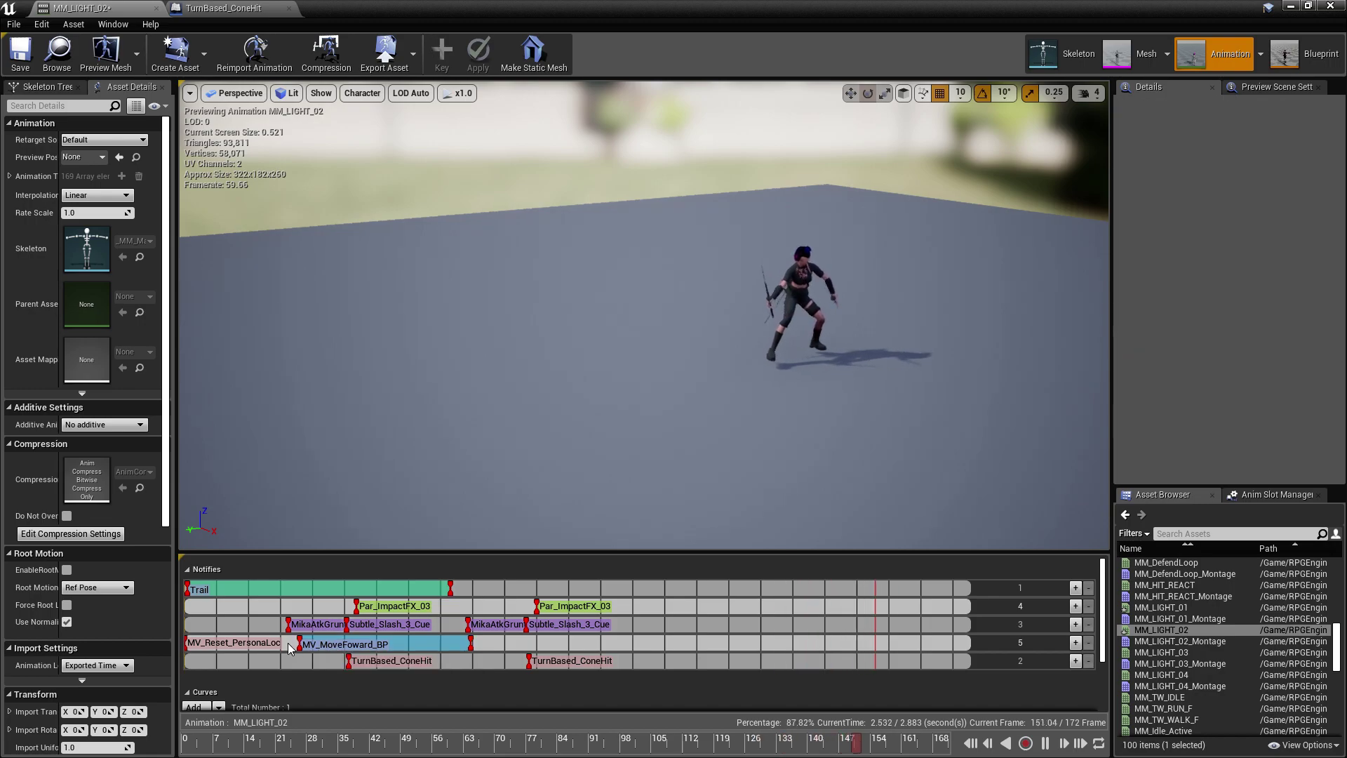
mouse_move(309, 644)
left_mouse_down()
mouse_move(216, 647)
mouse_move(284, 648)
left_mouse_up()
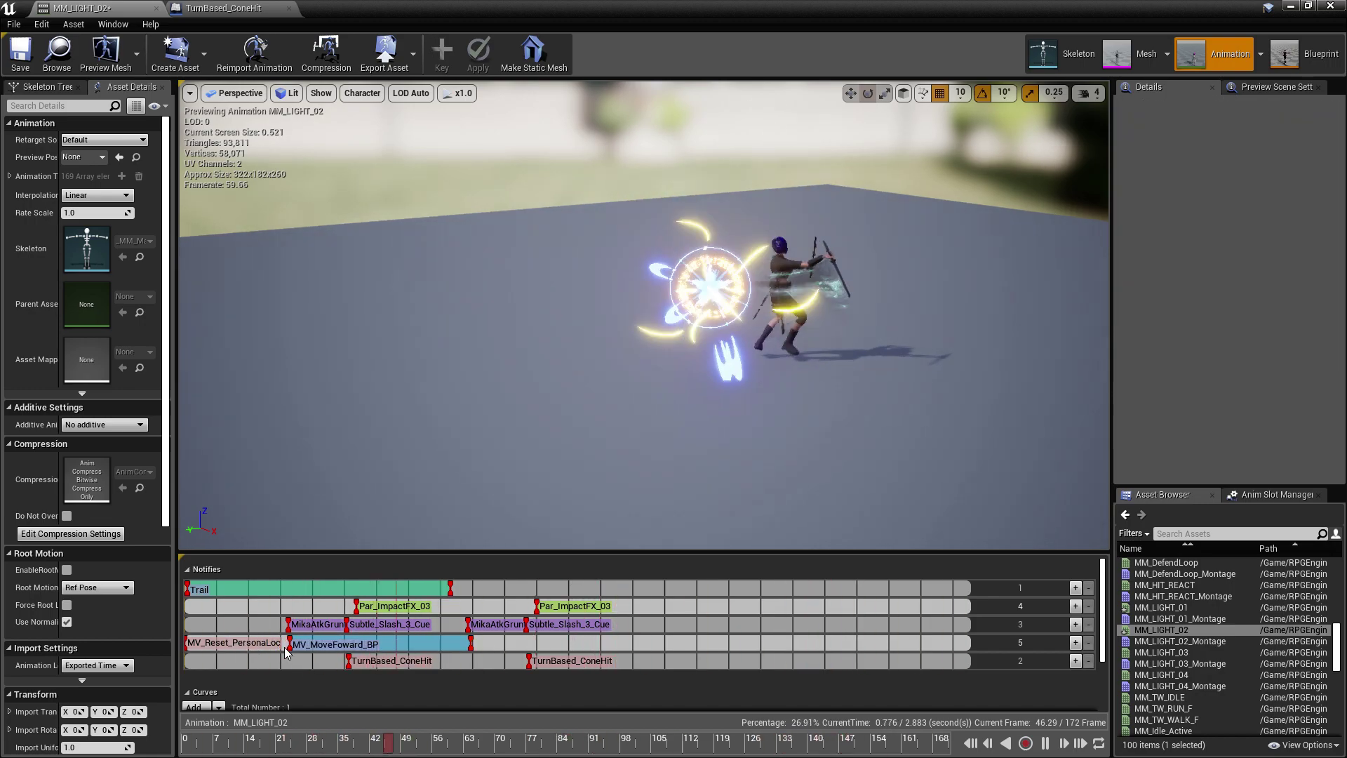
left_click(349, 646)
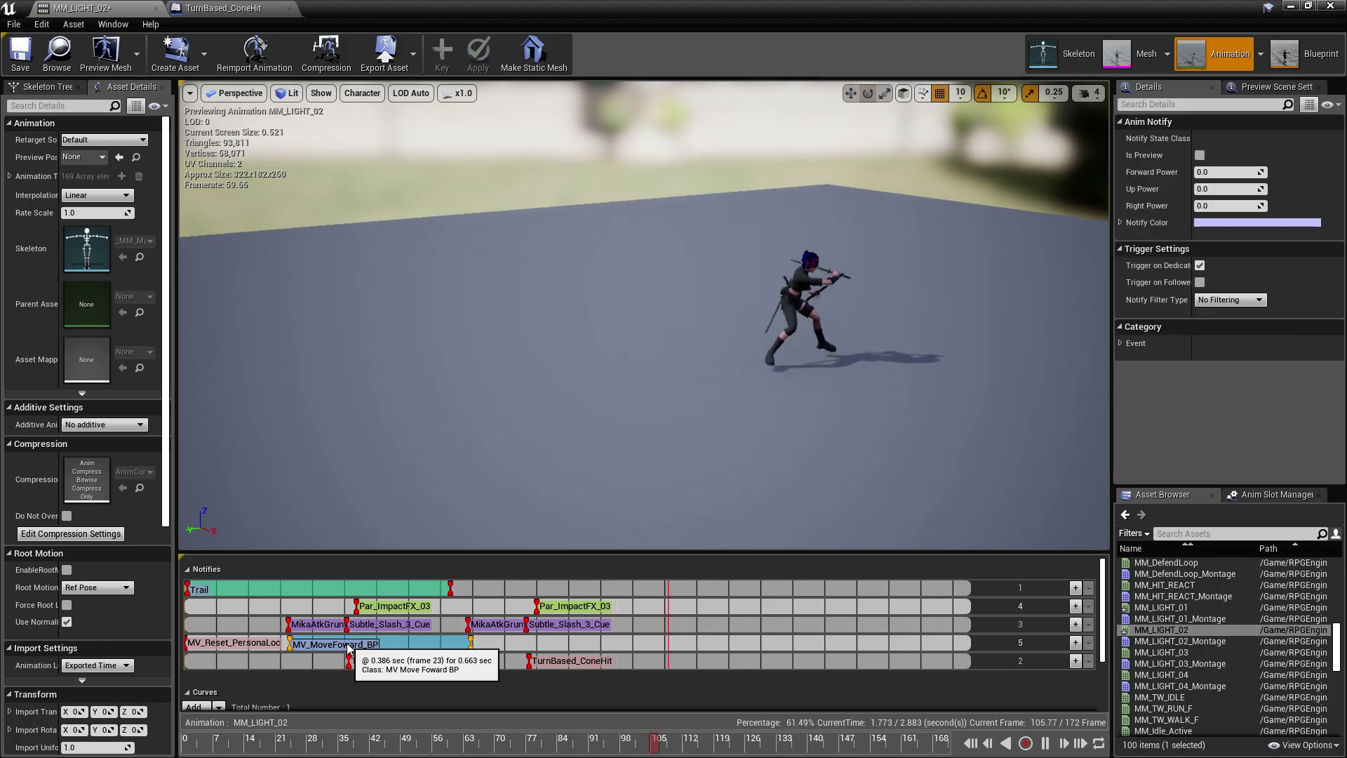
Enable Is Preview on MV_MoveFoward_BP and set its Forward Power to 5.0.
left_click(1200, 155)
left_click(1212, 172)
type("10")
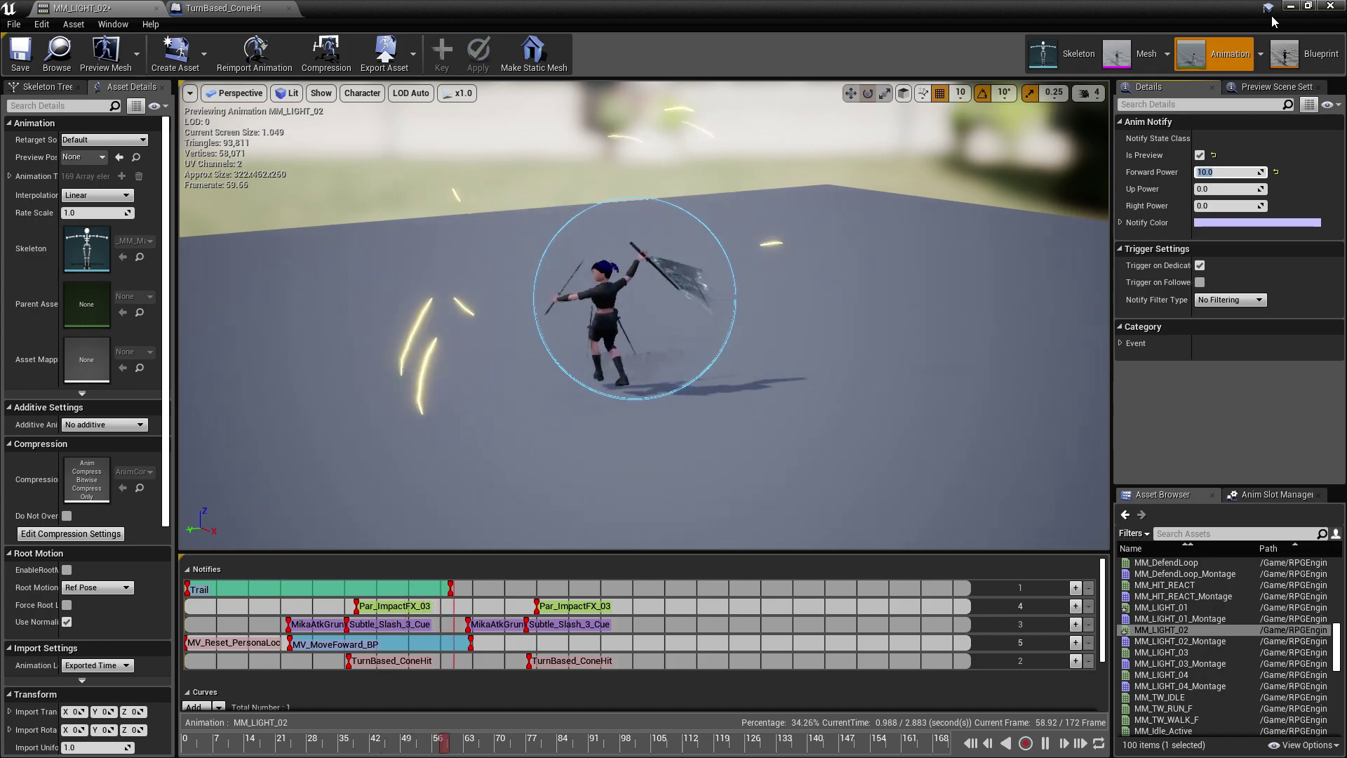
type("5.0")
key("Return")
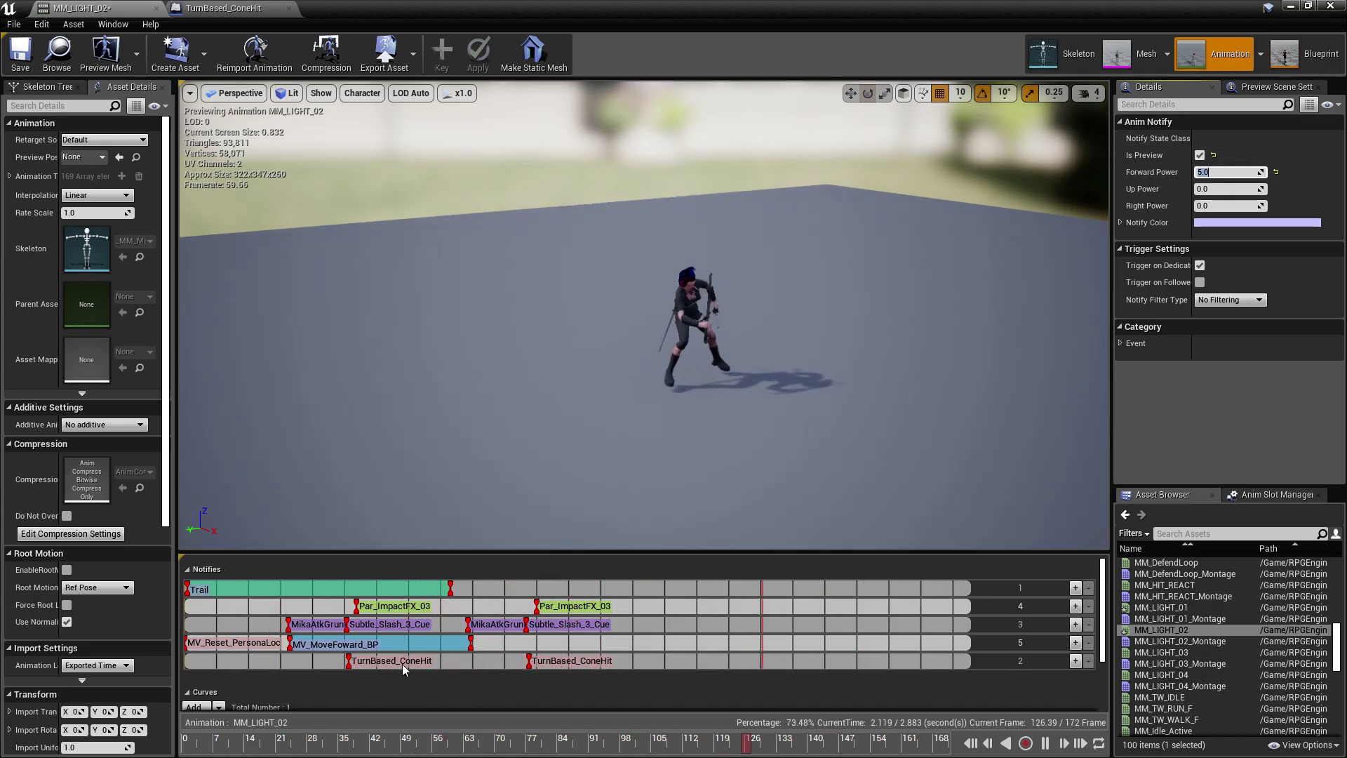
Shorten MV_MoveFoward_BP to a brief window starting near frame 22, scrubbing the preview to check.
left_click(473, 643)
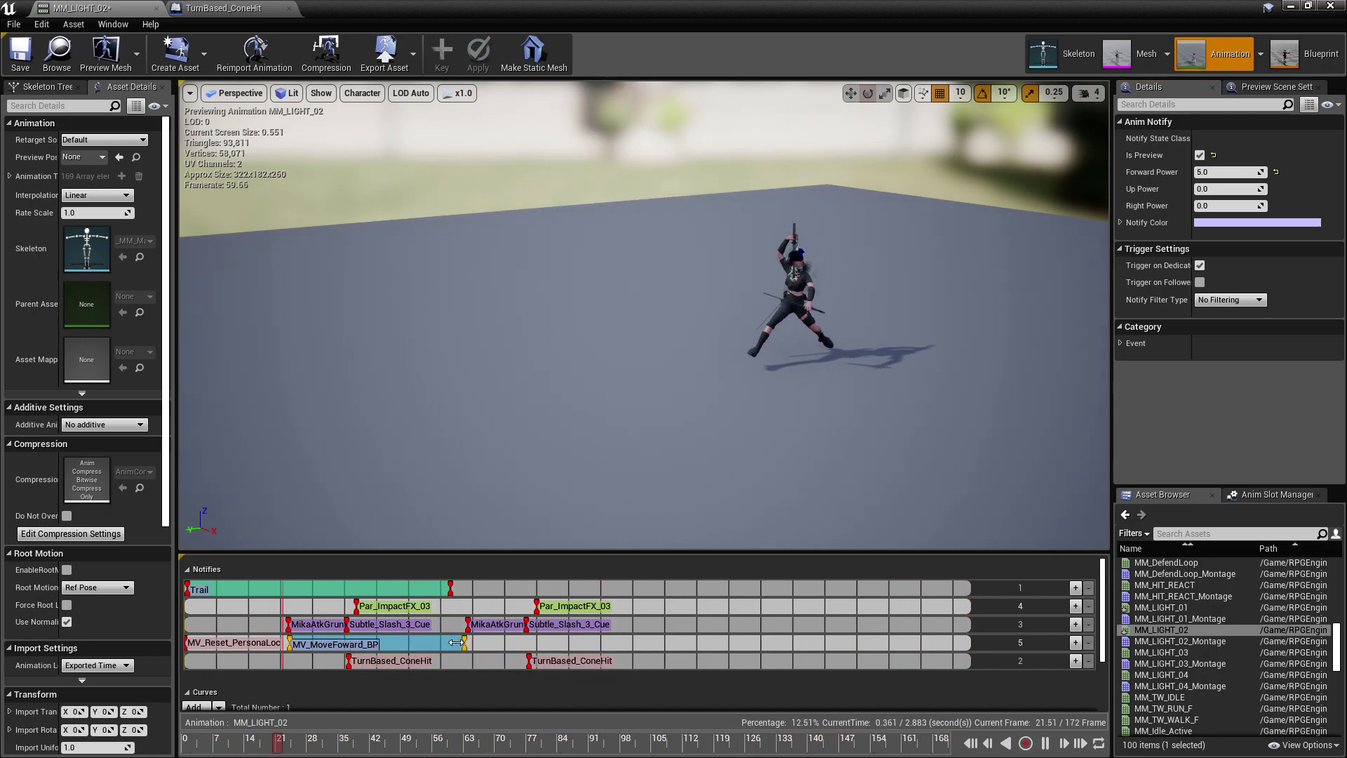
left_click_drag(457, 643, 448, 643)
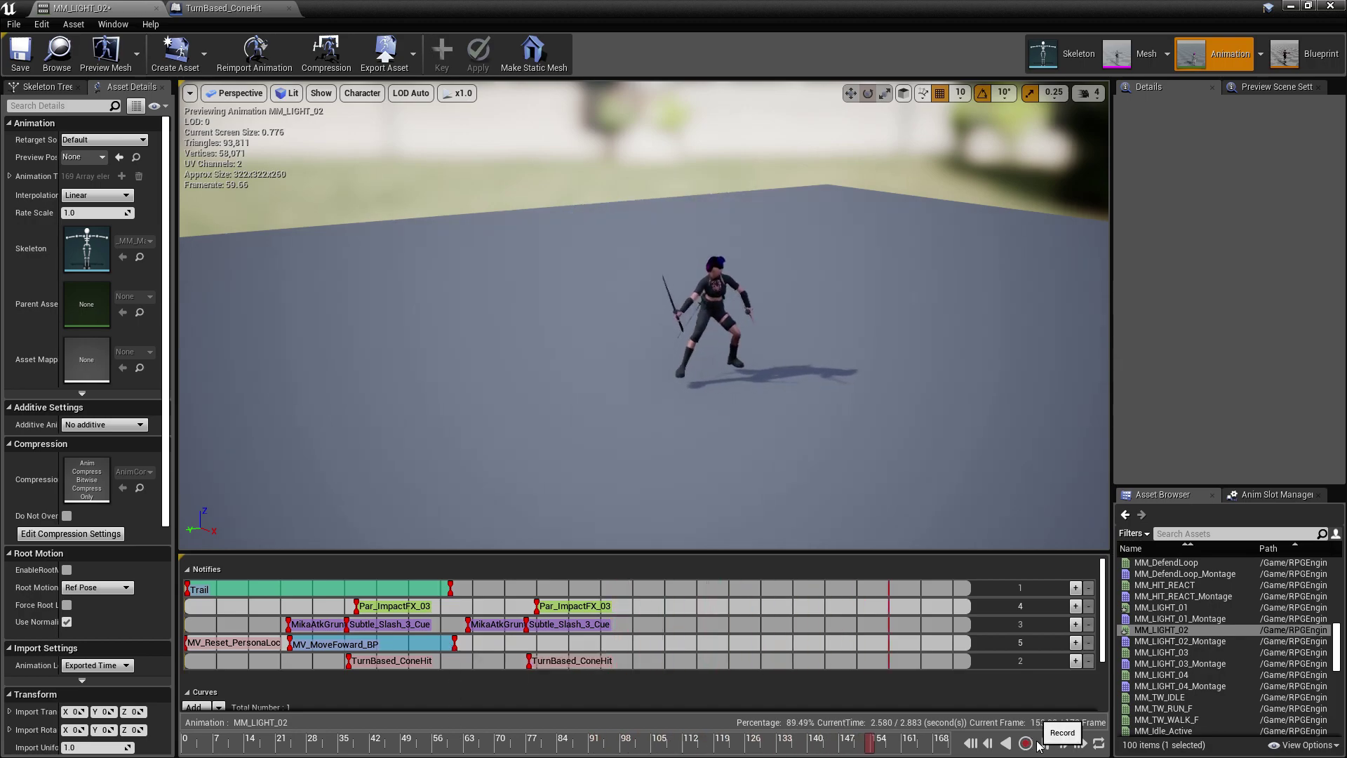
mouse_move(228, 748)
left_mouse_down()
mouse_move(172, 752)
mouse_move(299, 748)
left_mouse_up()
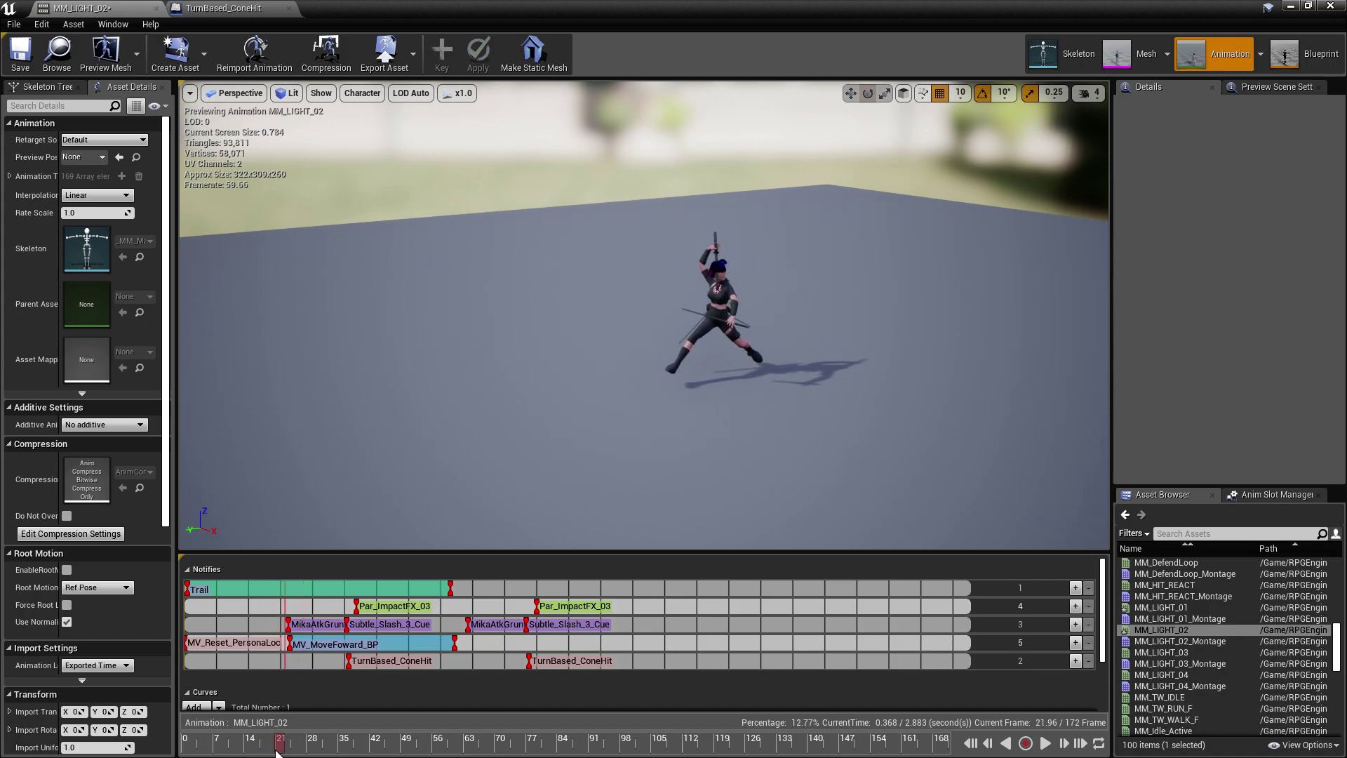
left_click_drag(237, 751, 253, 753)
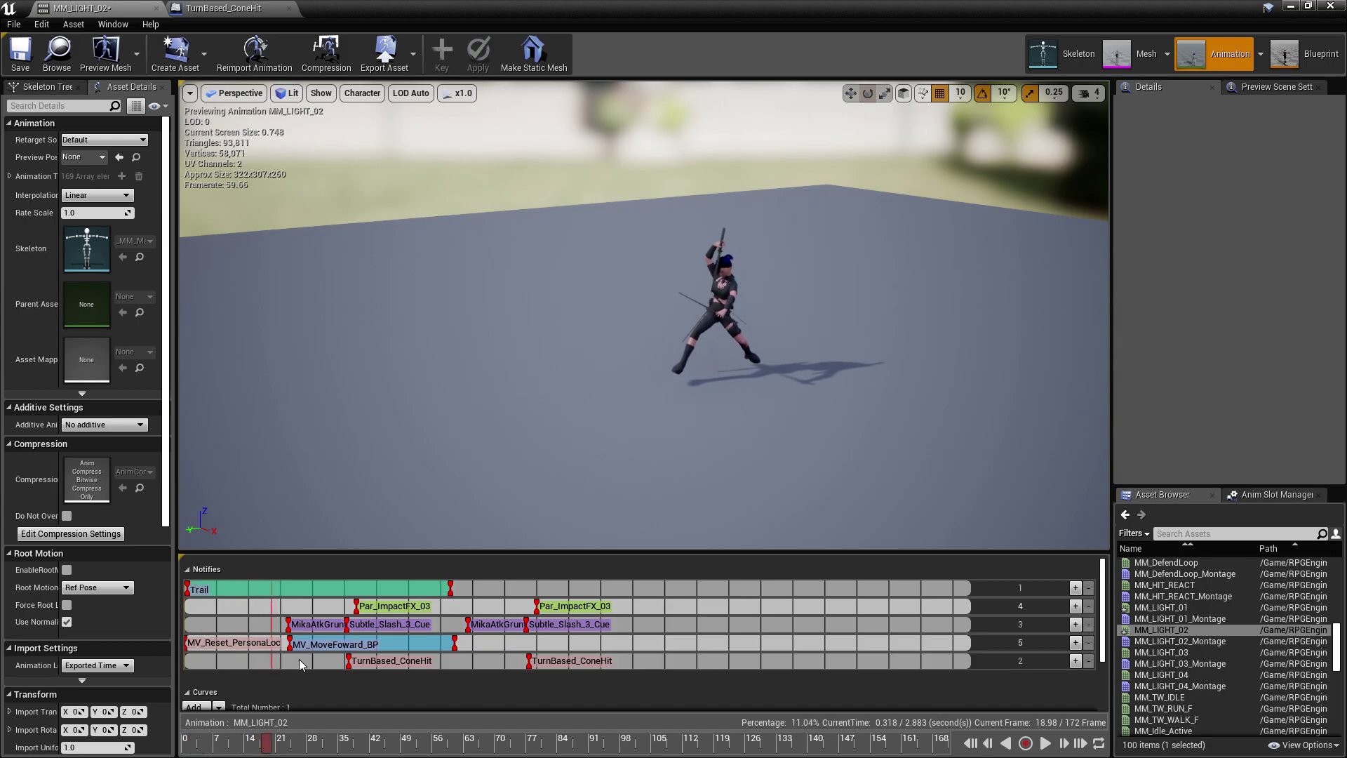
left_click_drag(273, 745, 294, 750)
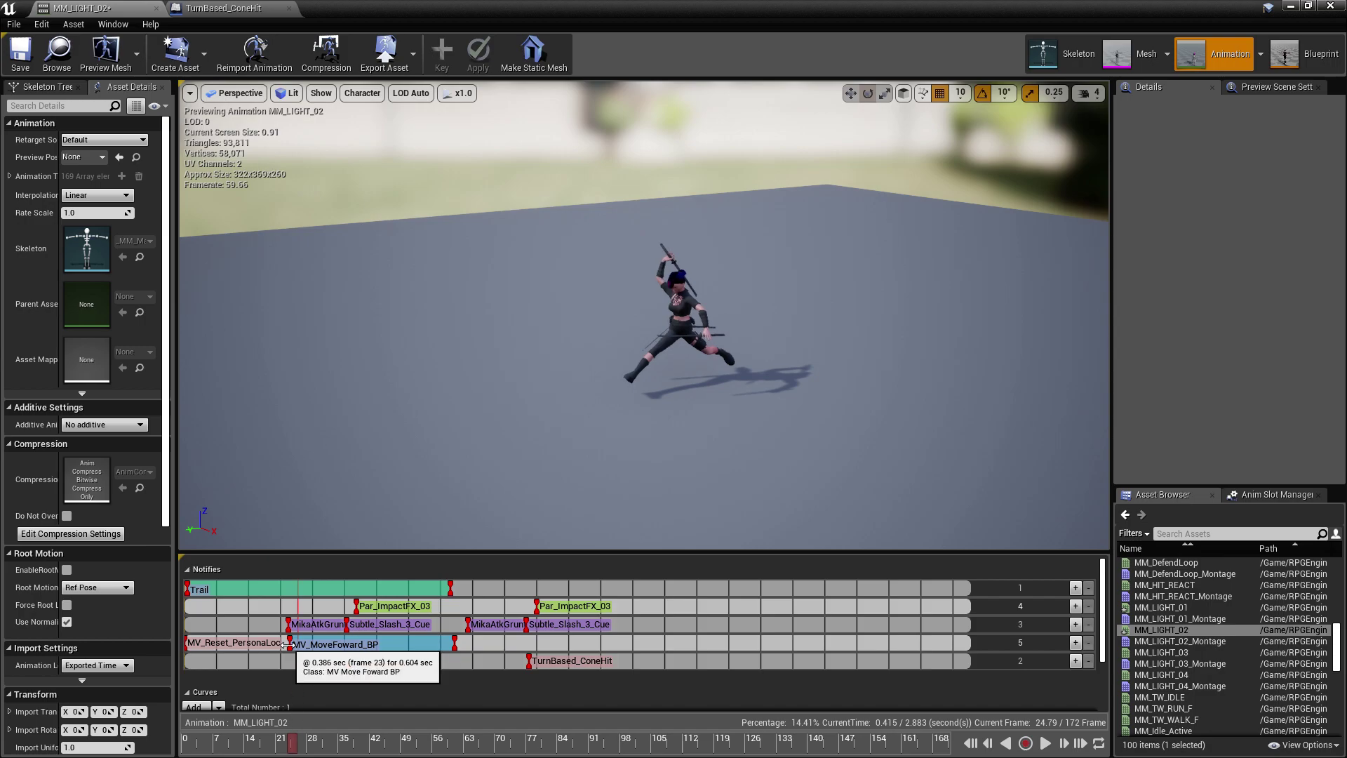
left_click_drag(285, 643, 285, 644)
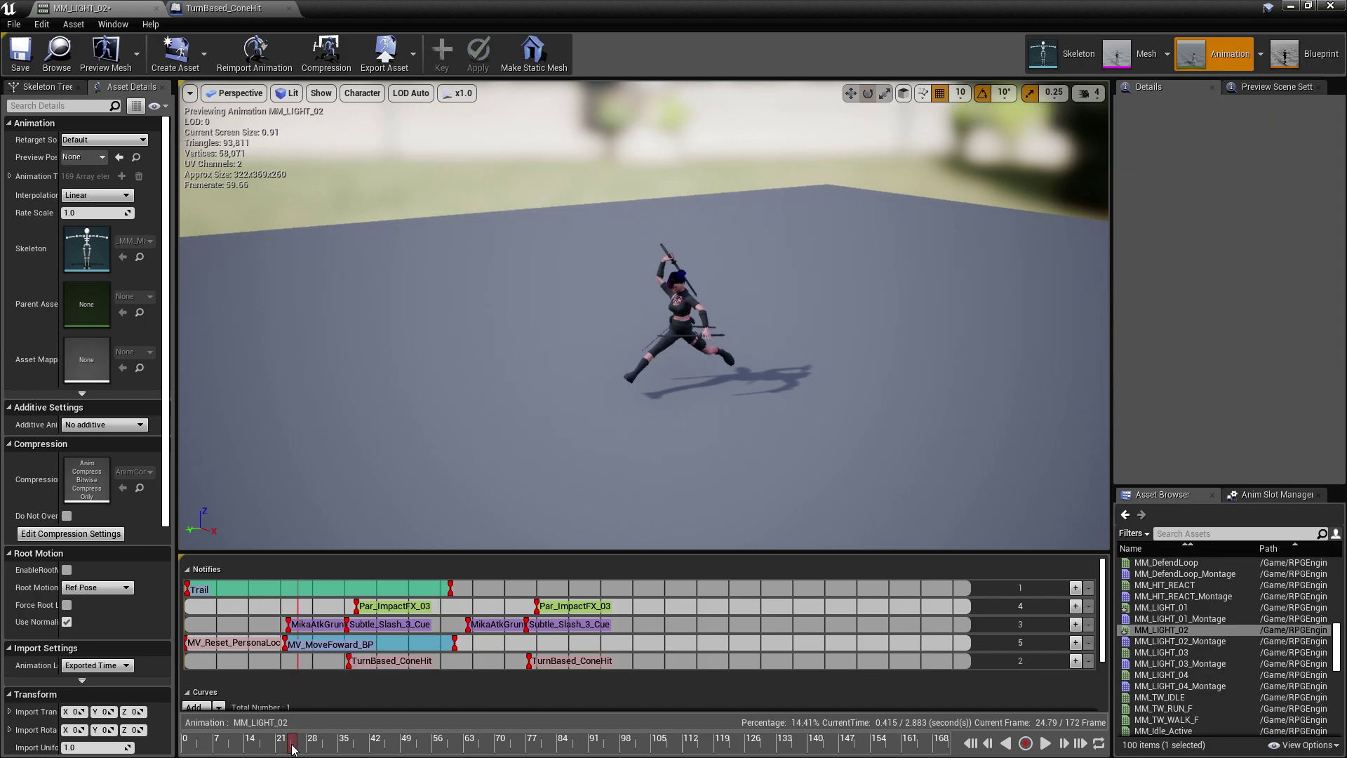
left_click_drag(294, 749, 325, 754)
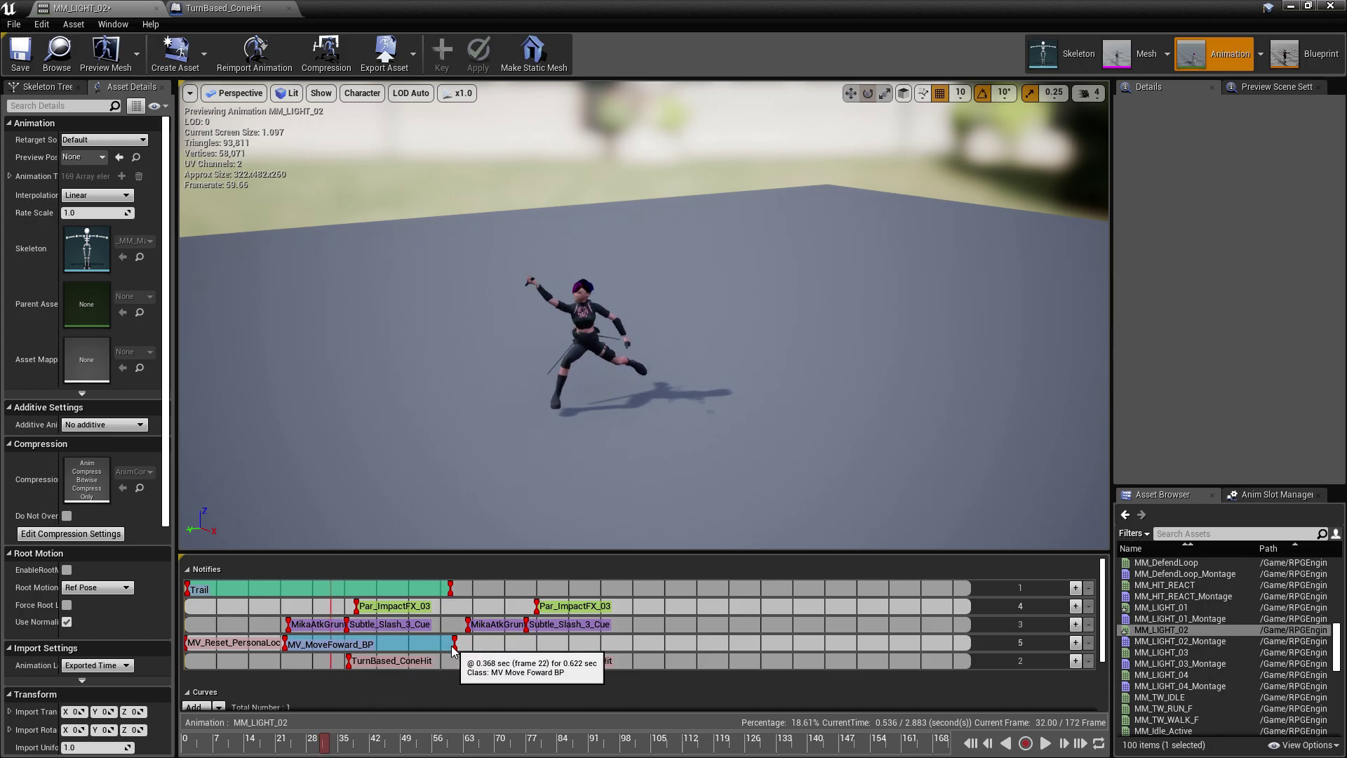
left_click_drag(456, 644, 405, 643)
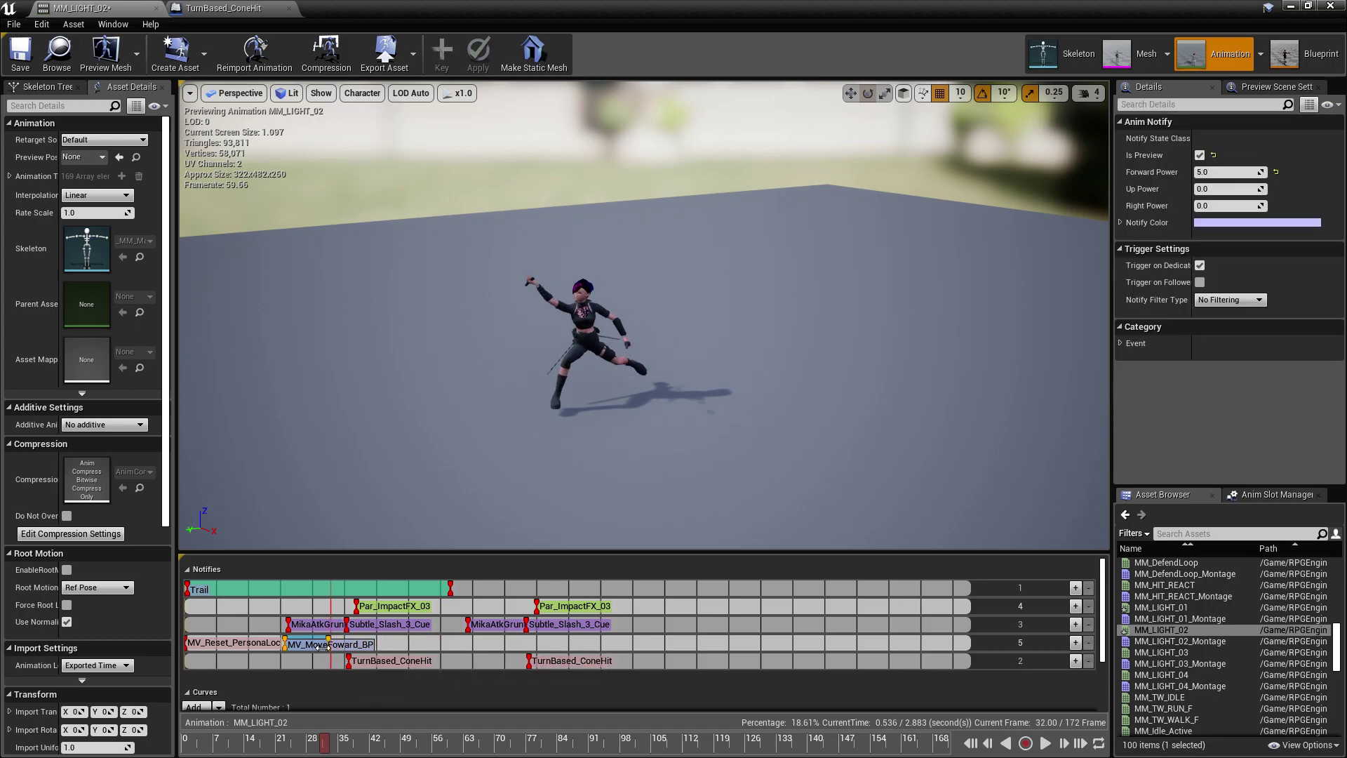
left_click_drag(324, 647, 326, 646)
left_click_drag(332, 751, 367, 749)
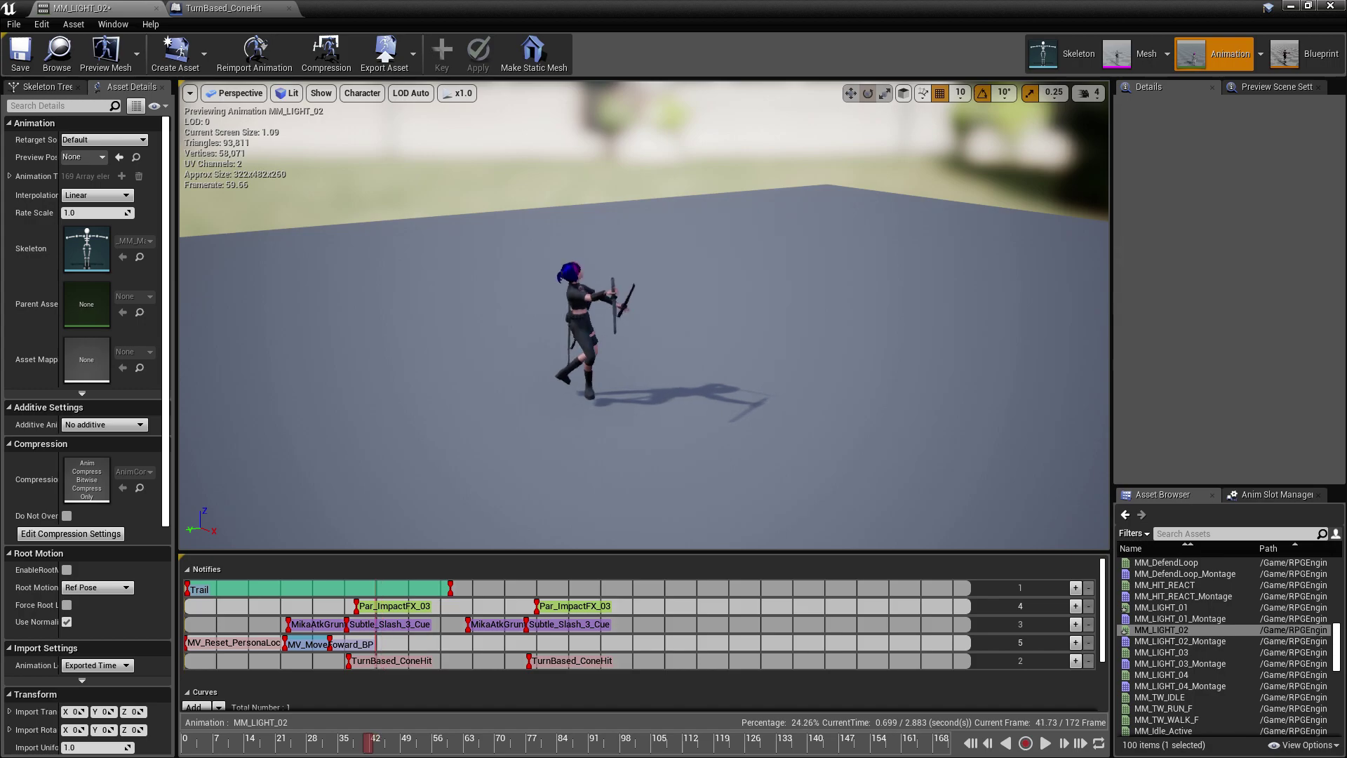
Inspect the options and properties of the MV_MoveFoward_BP and TurnBased_ConeHit notifies in MM_LIGHT_02.
right_click(313, 647)
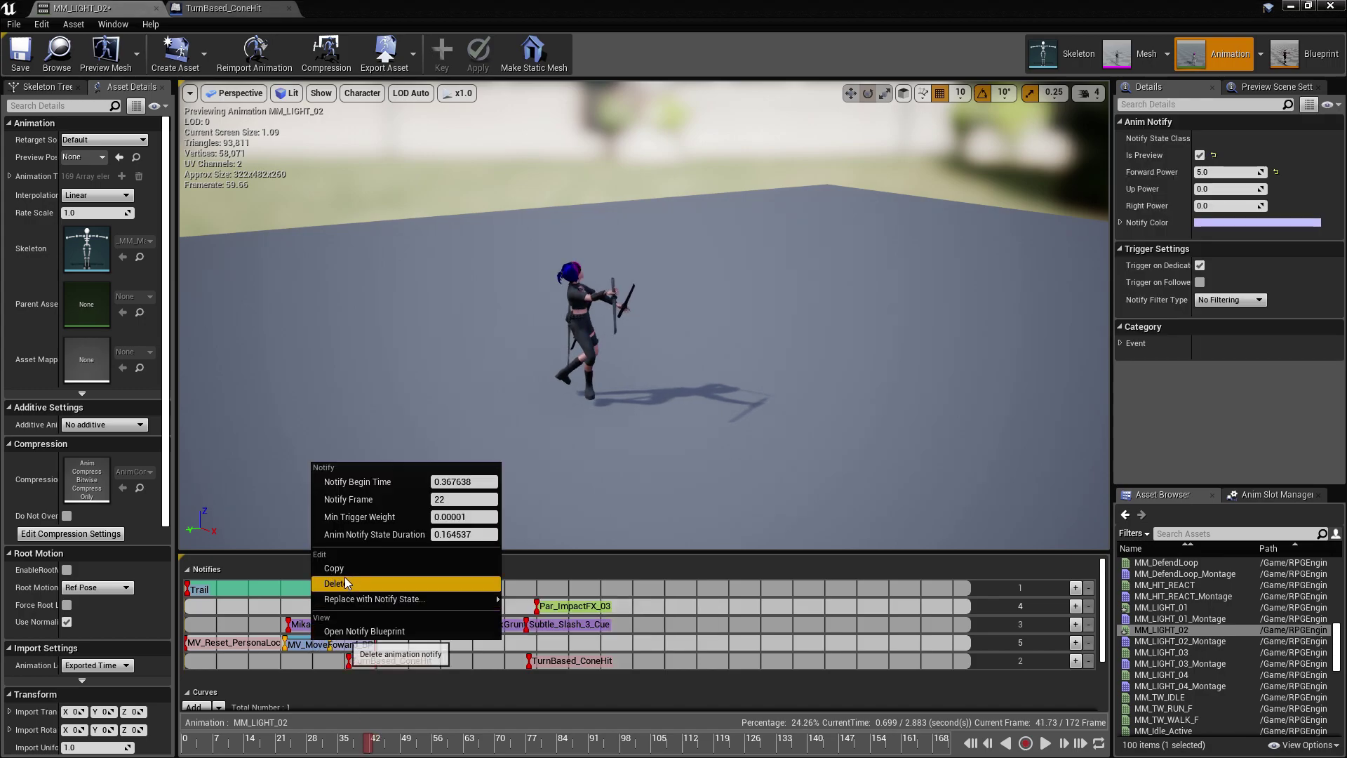
right_click(374, 644)
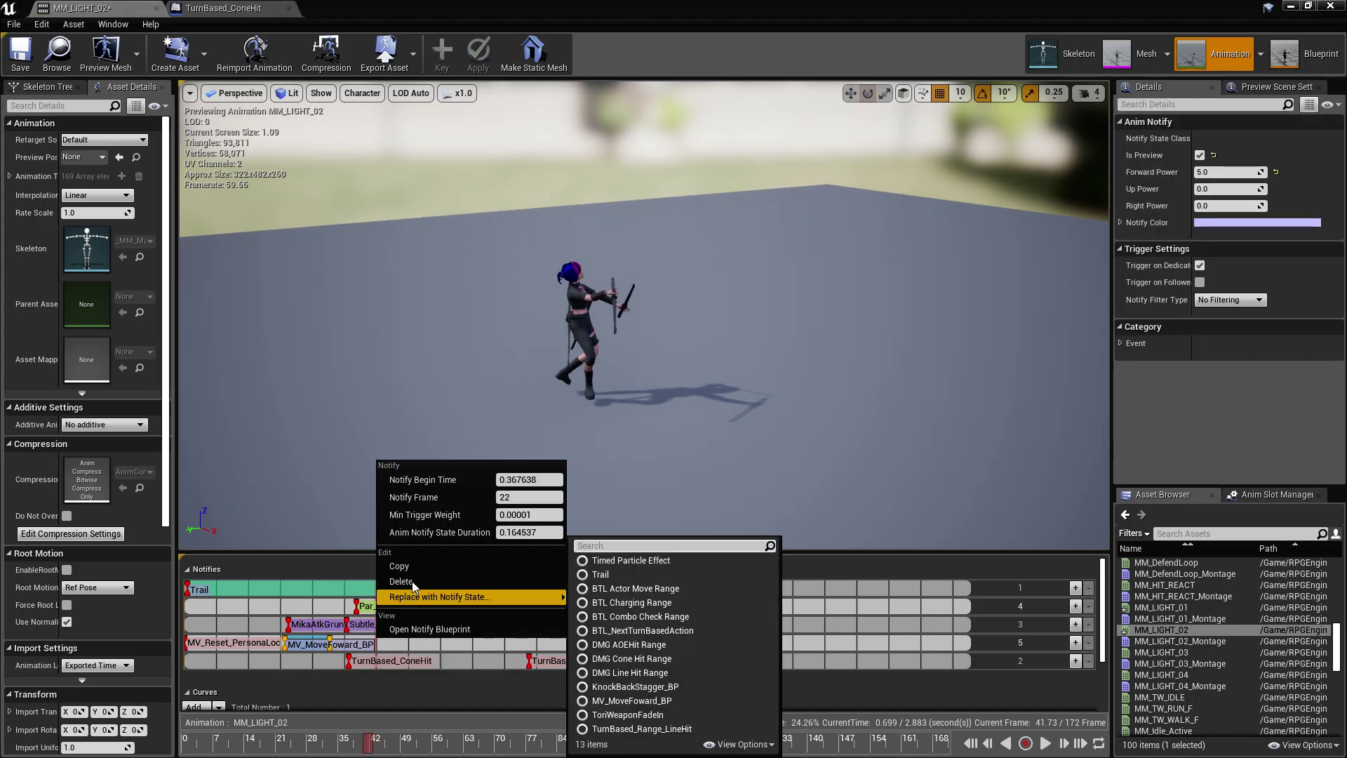
mouse_move(419, 595)
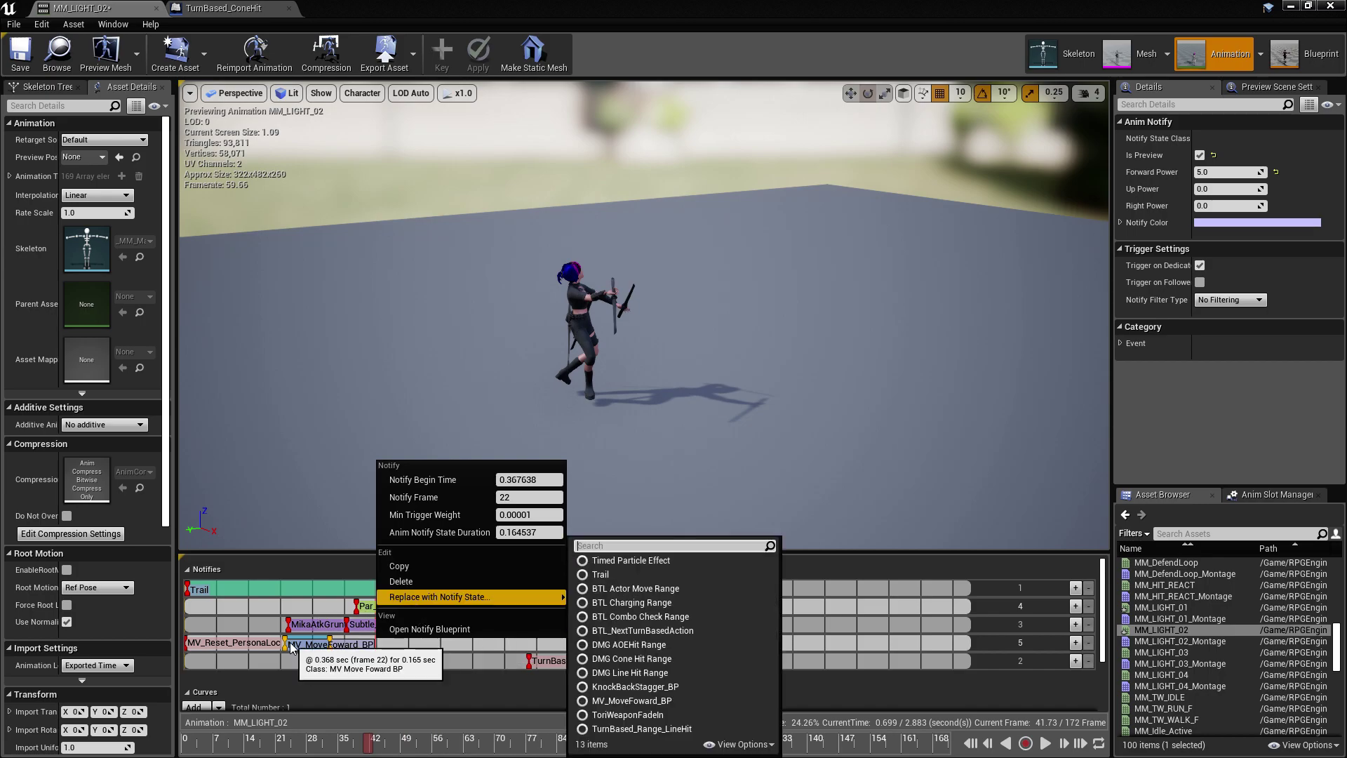
left_click(302, 649)
right_click(292, 645)
left_click(331, 570)
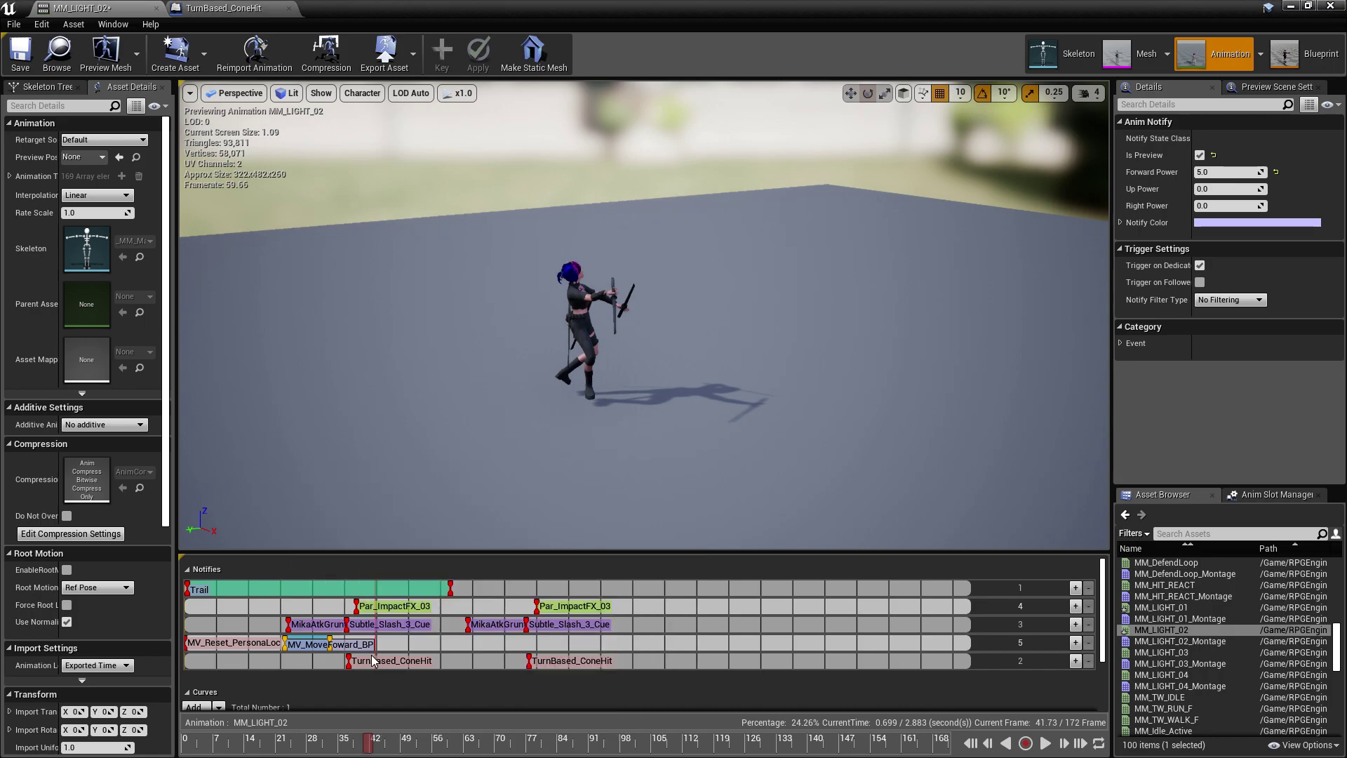
left_click(381, 646)
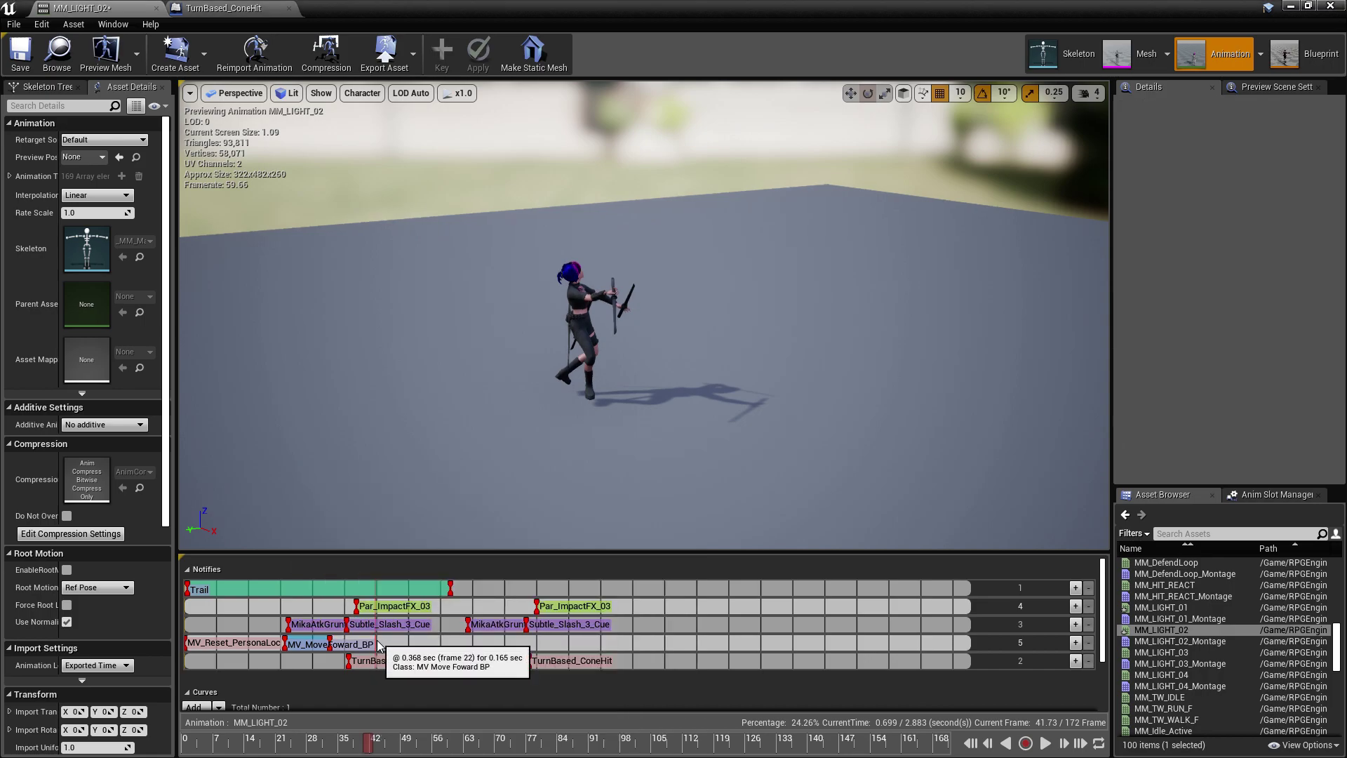
right_click(379, 659)
key("Escape")
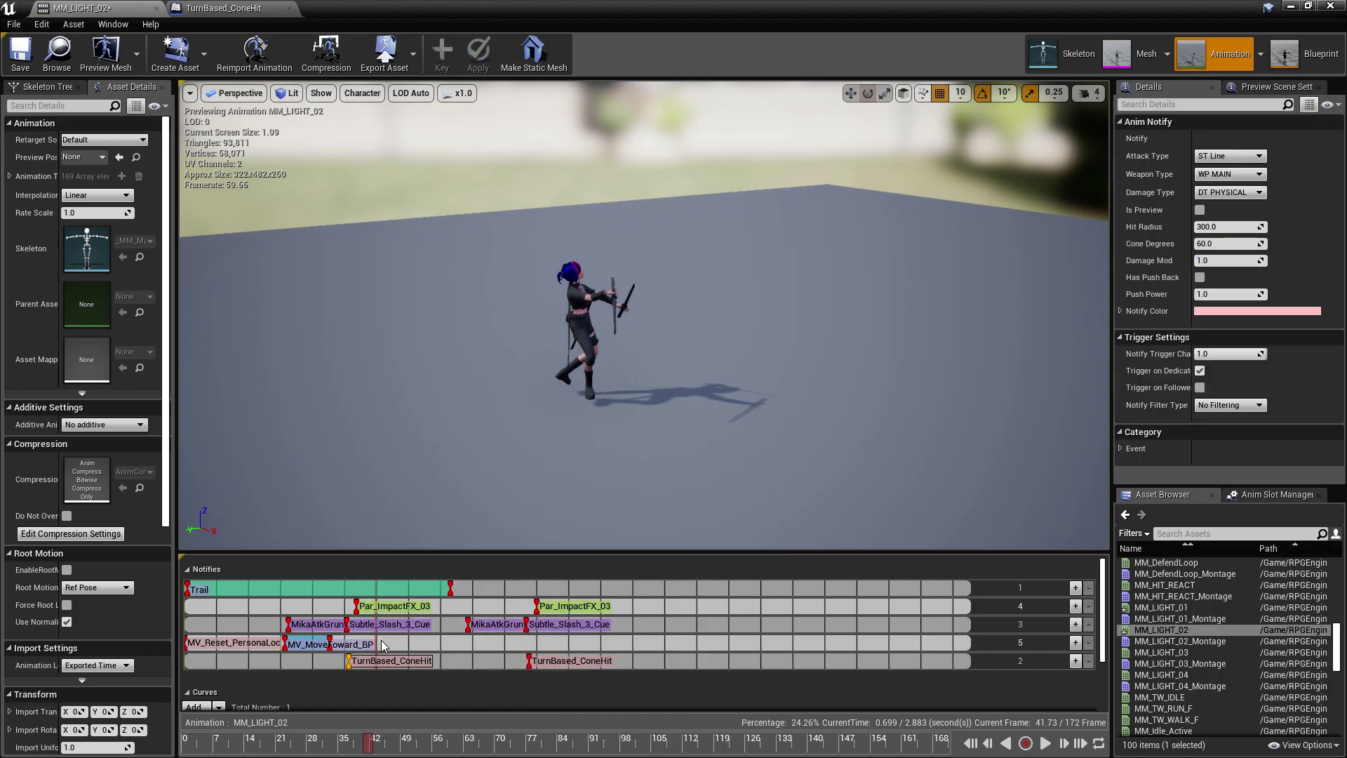
Copy the MV_MoveFoward_BP notify at 0.368 sec and bring up Paste on track 5.
left_click(375, 645)
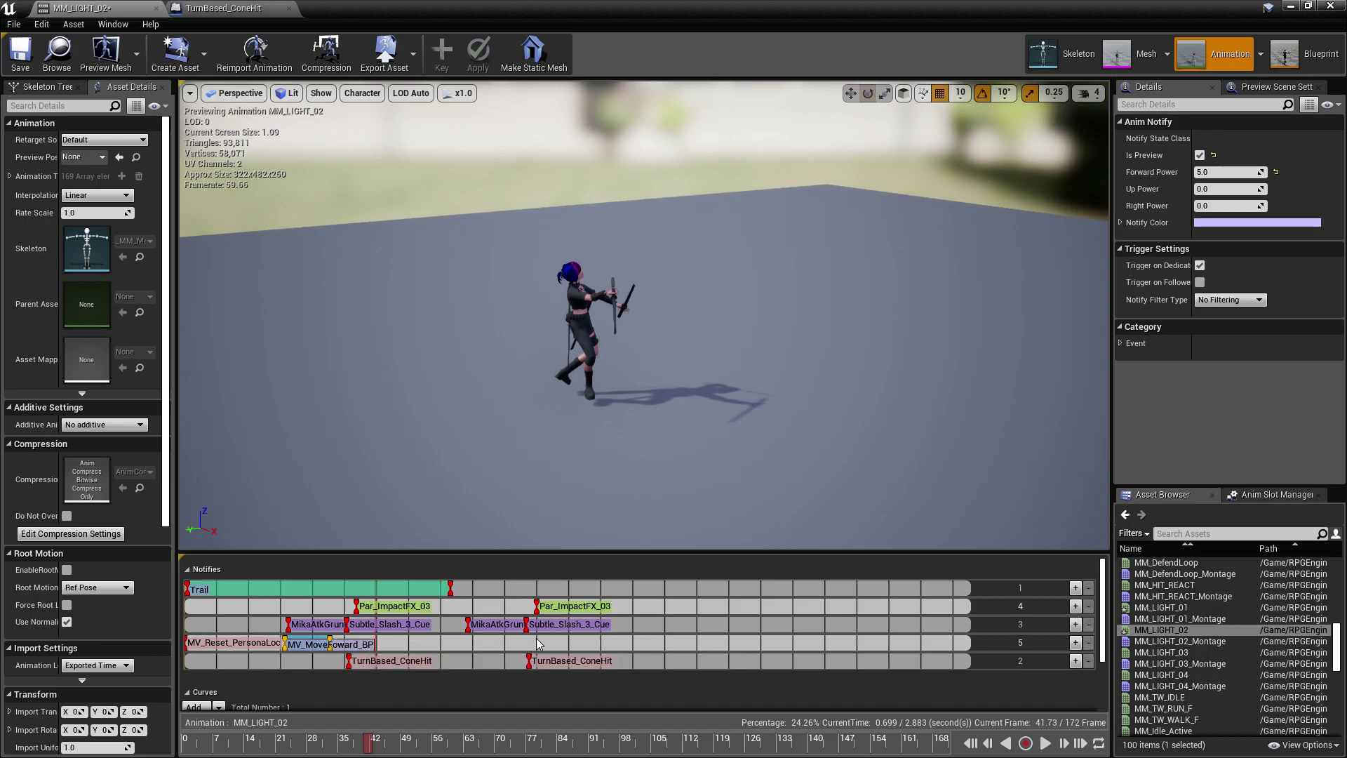
right_click(375, 642)
mouse_move(478, 601)
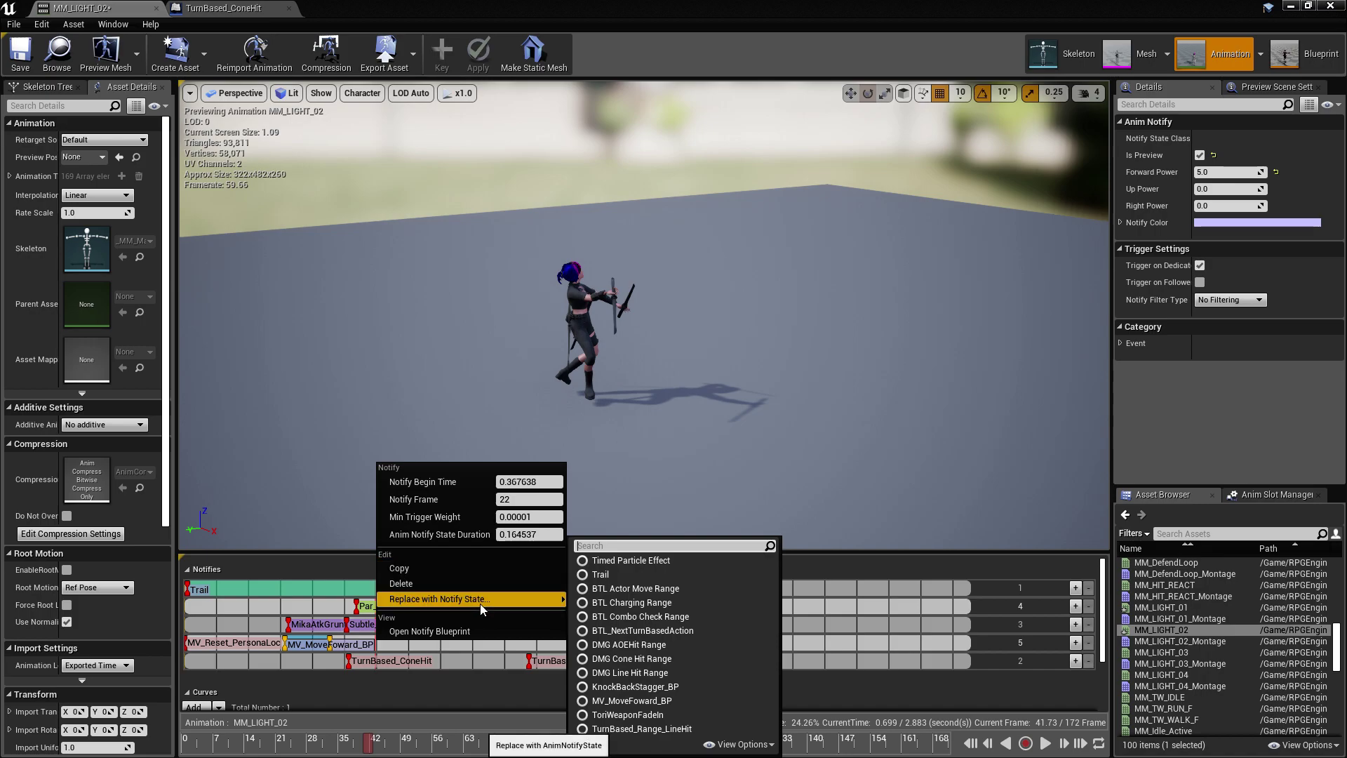
left_click(464, 659)
right_click(418, 639)
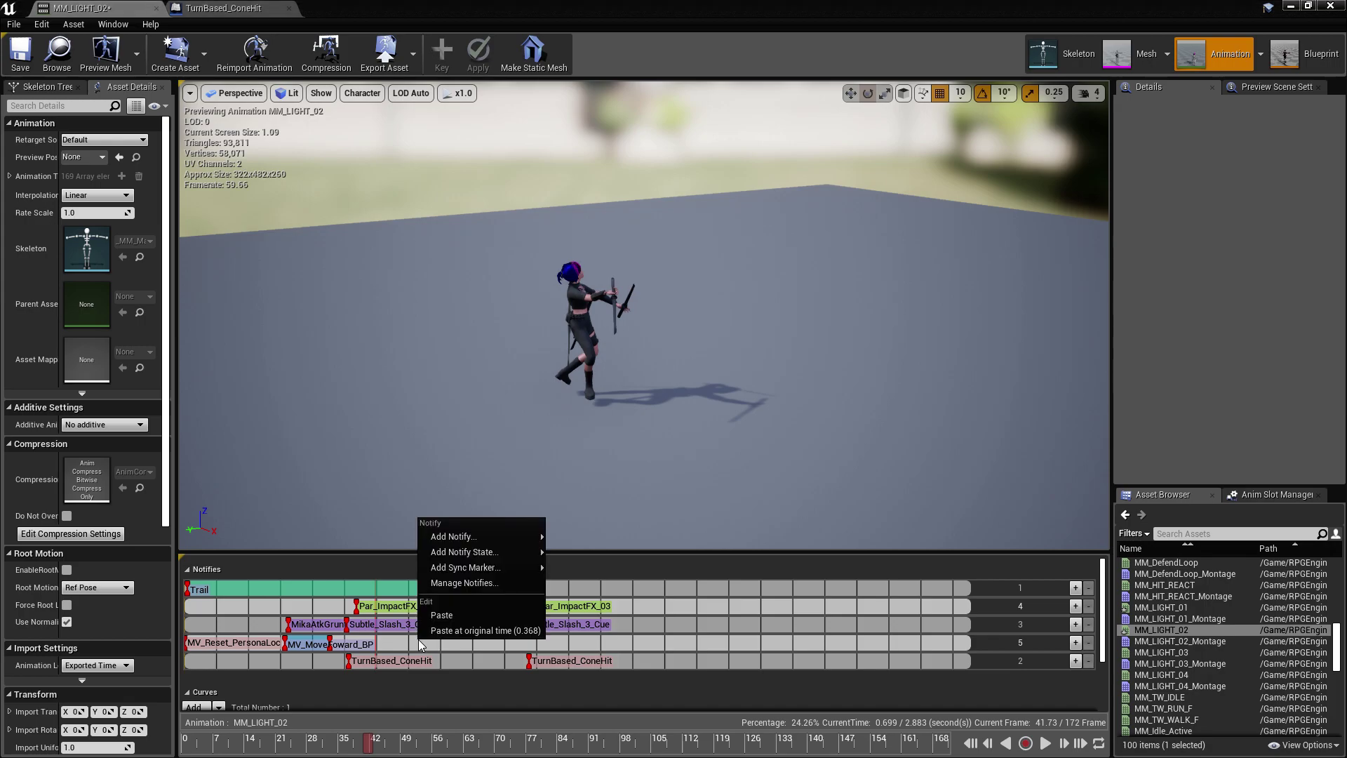
Paste a second MV_MoveFoward_BP at 0.694 sec beside the first, lengthen it, and preview the motion.
left_click(450, 616)
left_click_drag(422, 647, 391, 646)
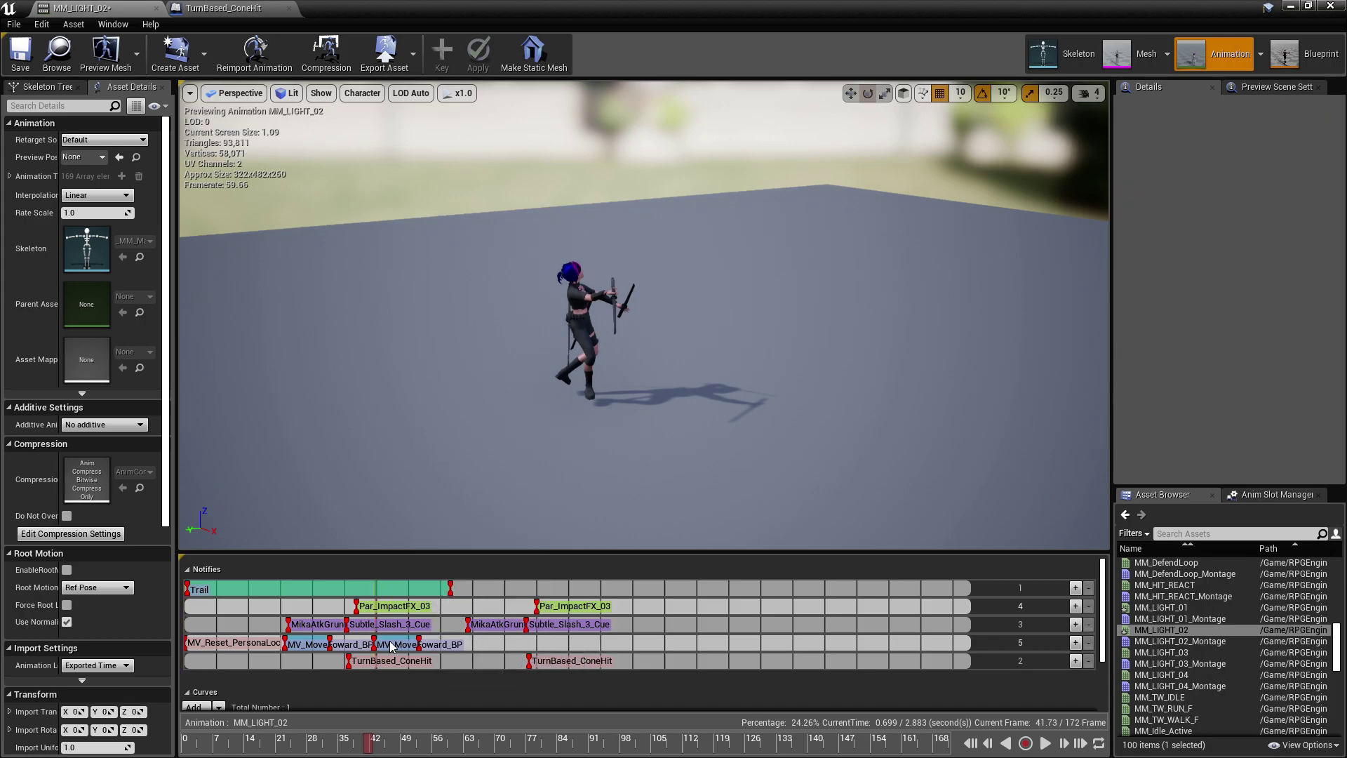
left_click_drag(372, 750, 412, 744)
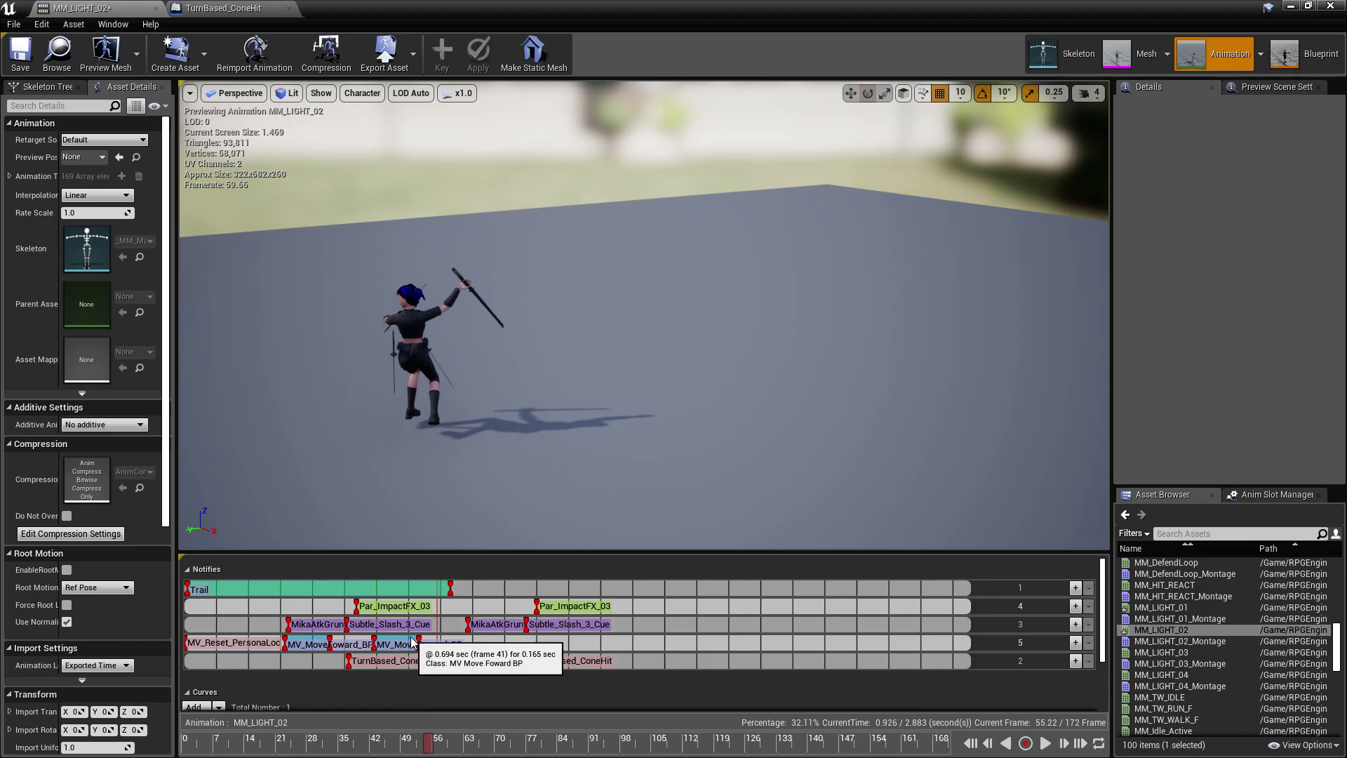
left_click_drag(419, 644, 441, 644)
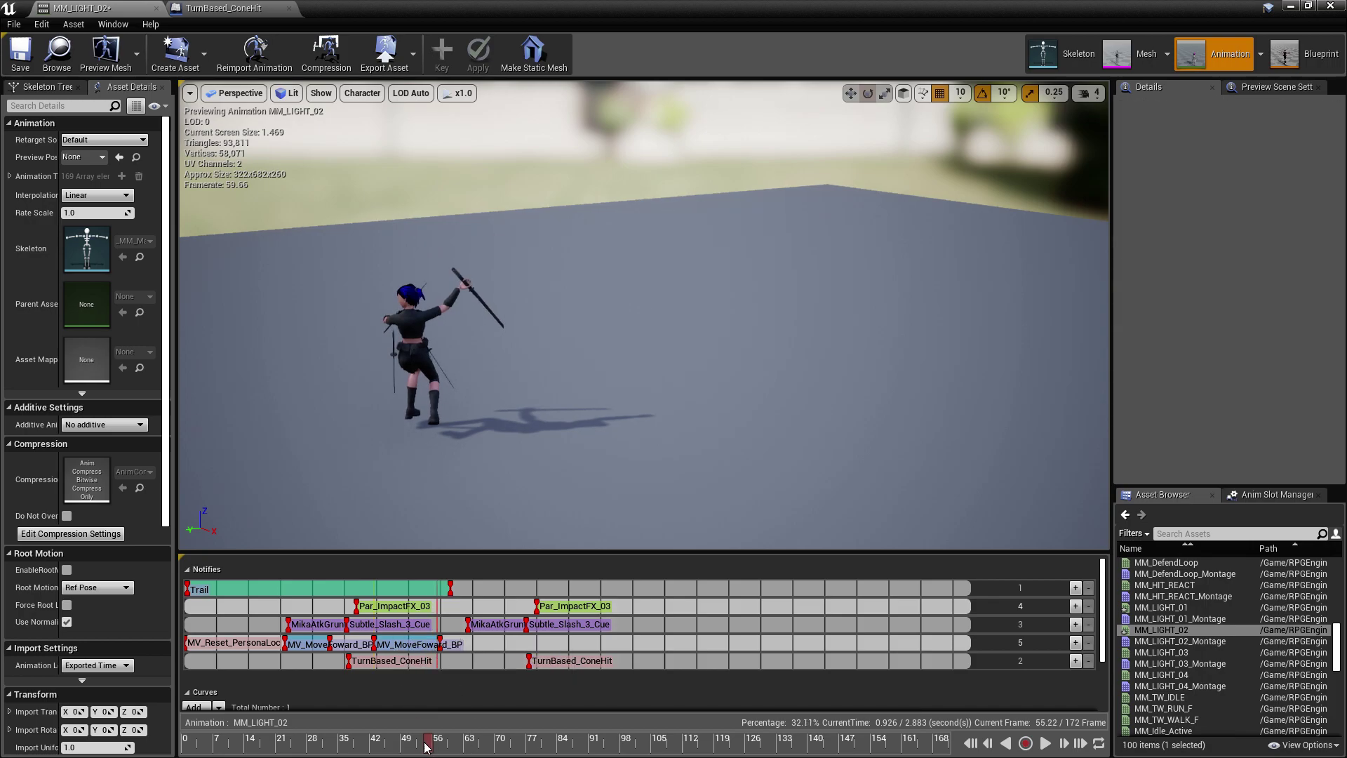
left_click(184, 742)
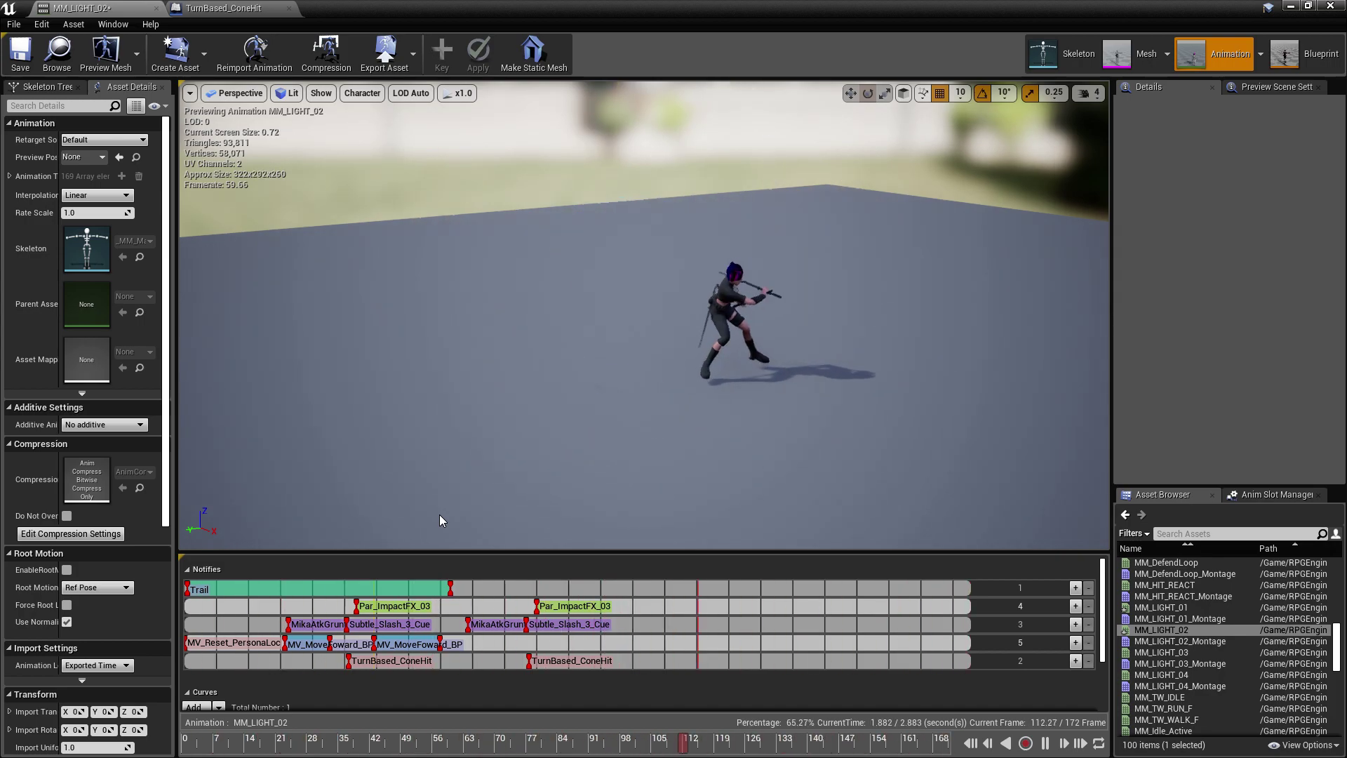
Set Forward Power 8.0 on both MV_MoveFoward_BP notifies and extend the second to 0.362 sec.
left_click(421, 643)
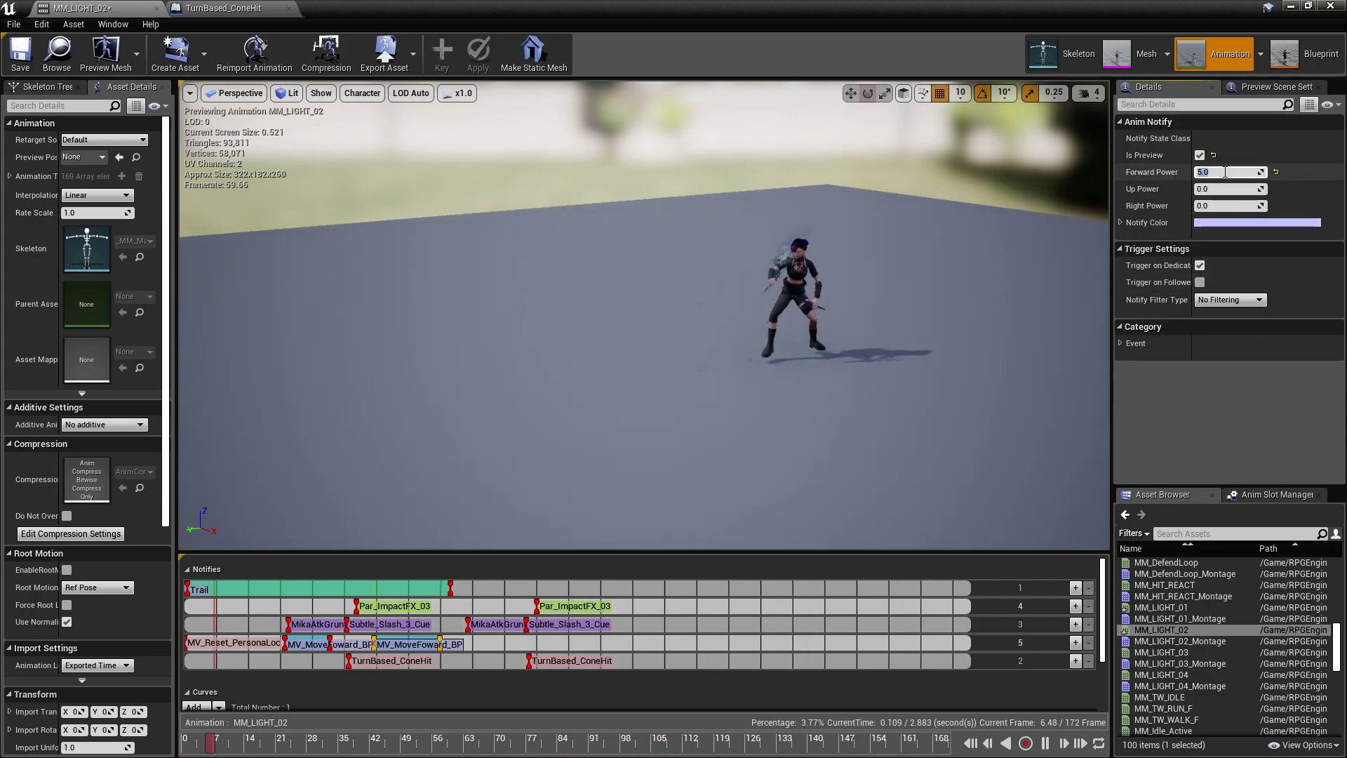
type("7")
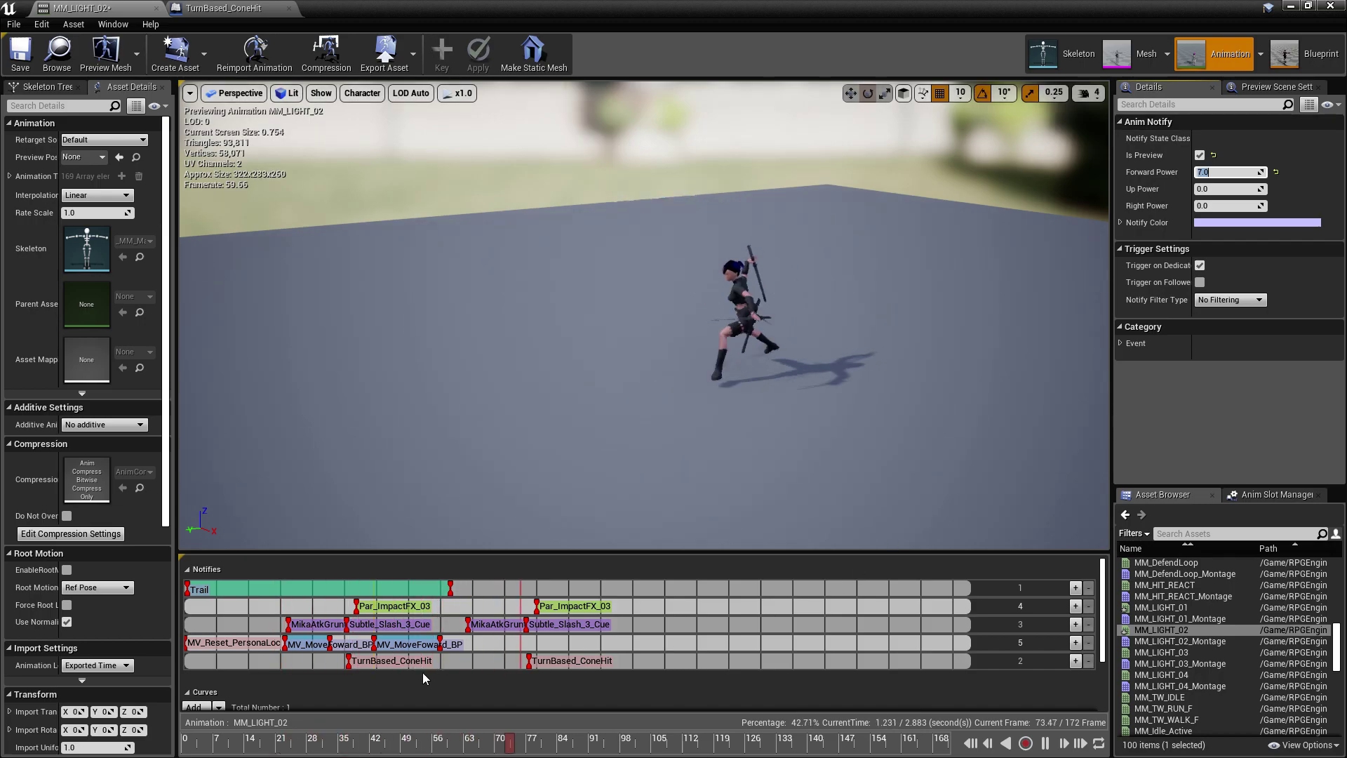
left_click(309, 649)
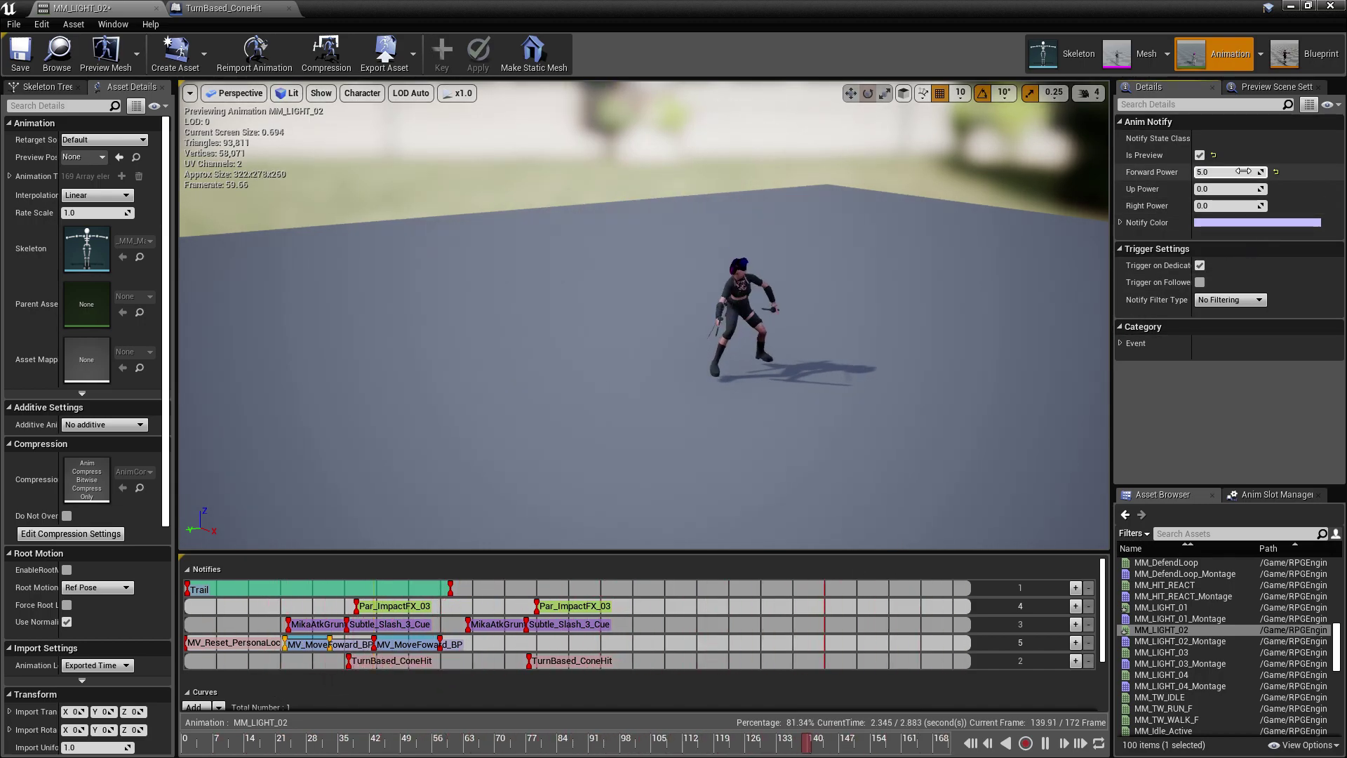
type("8")
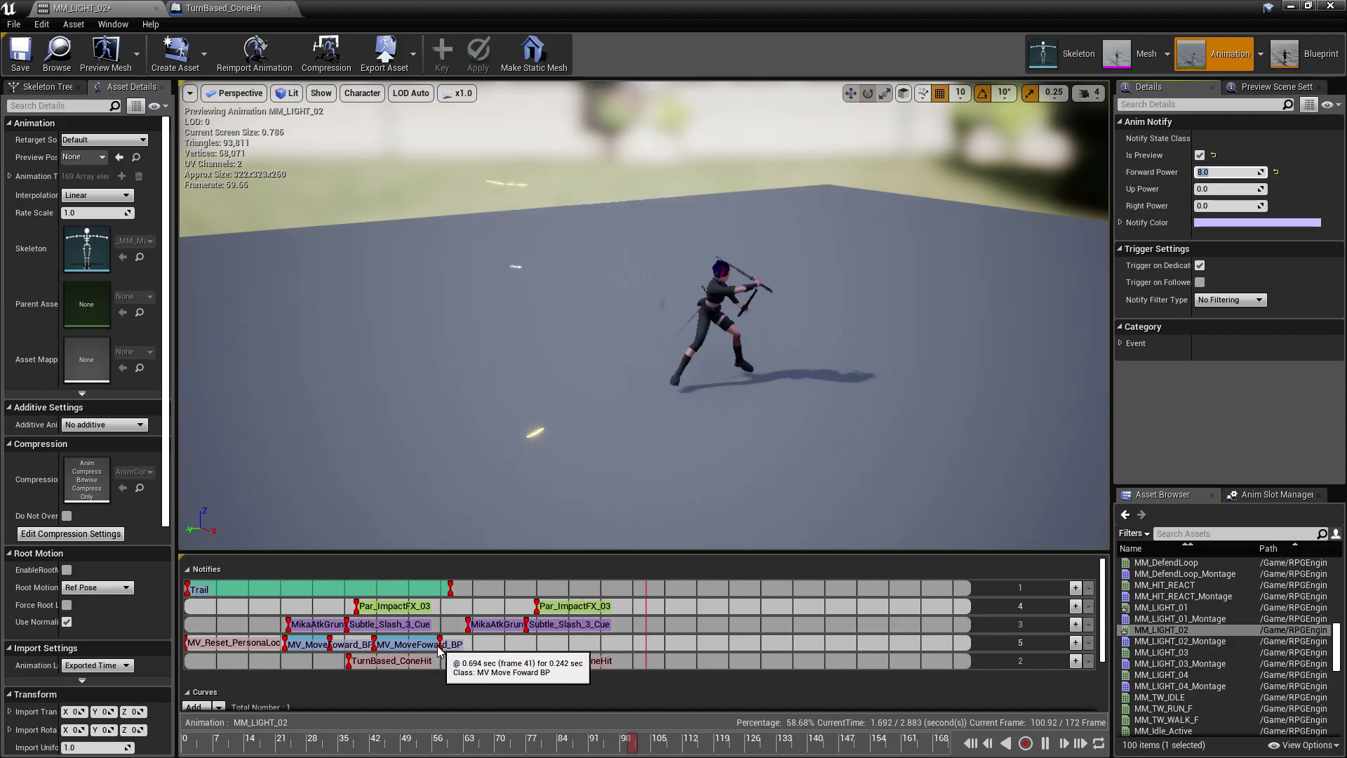
left_click_drag(441, 644, 474, 643)
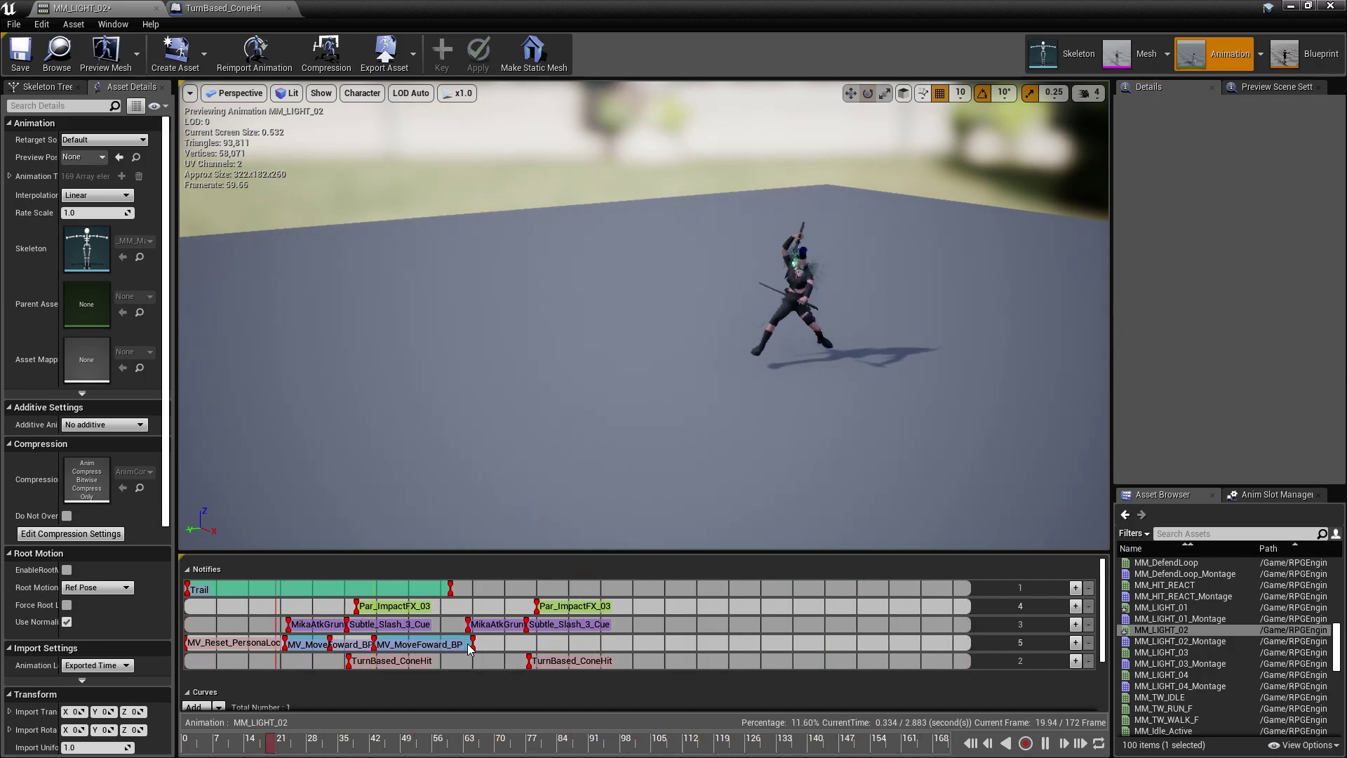
left_click(410, 645)
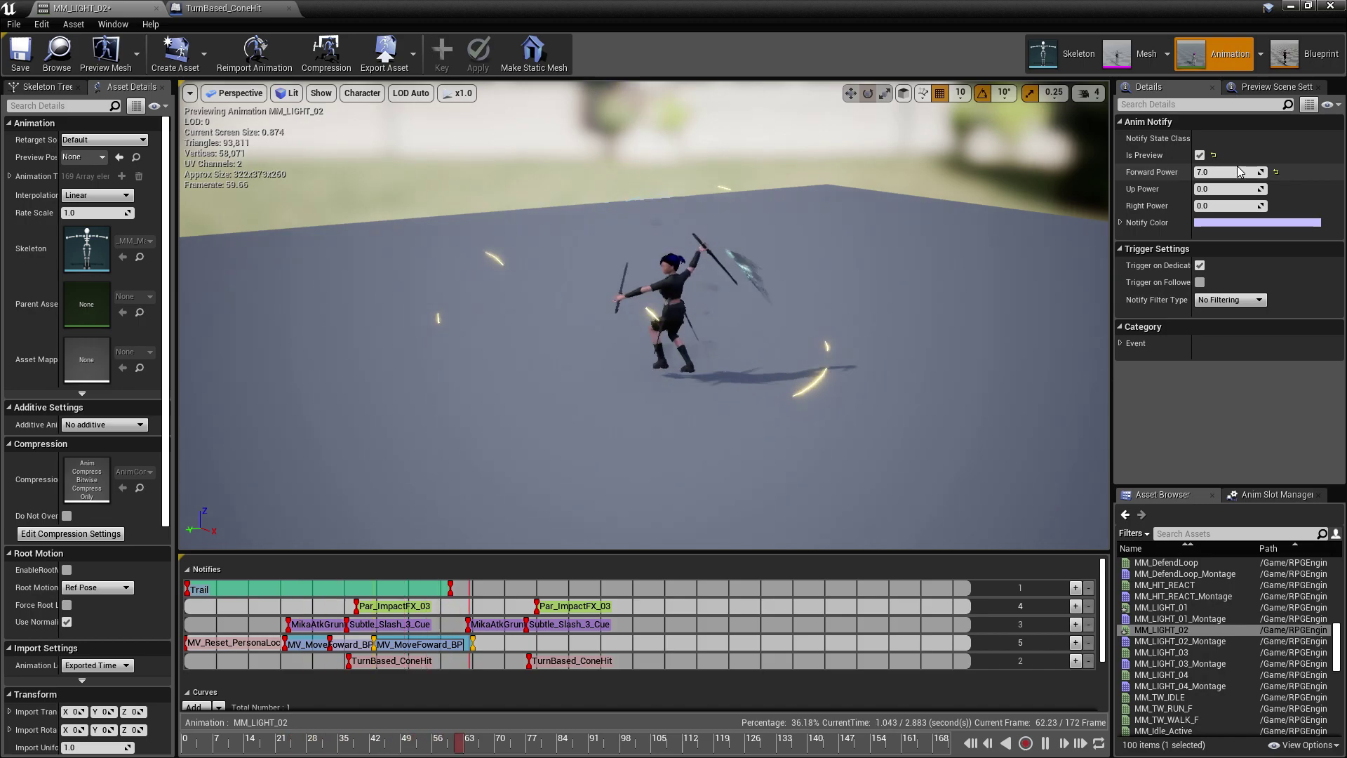
left_click_drag(1240, 172, 1247, 172)
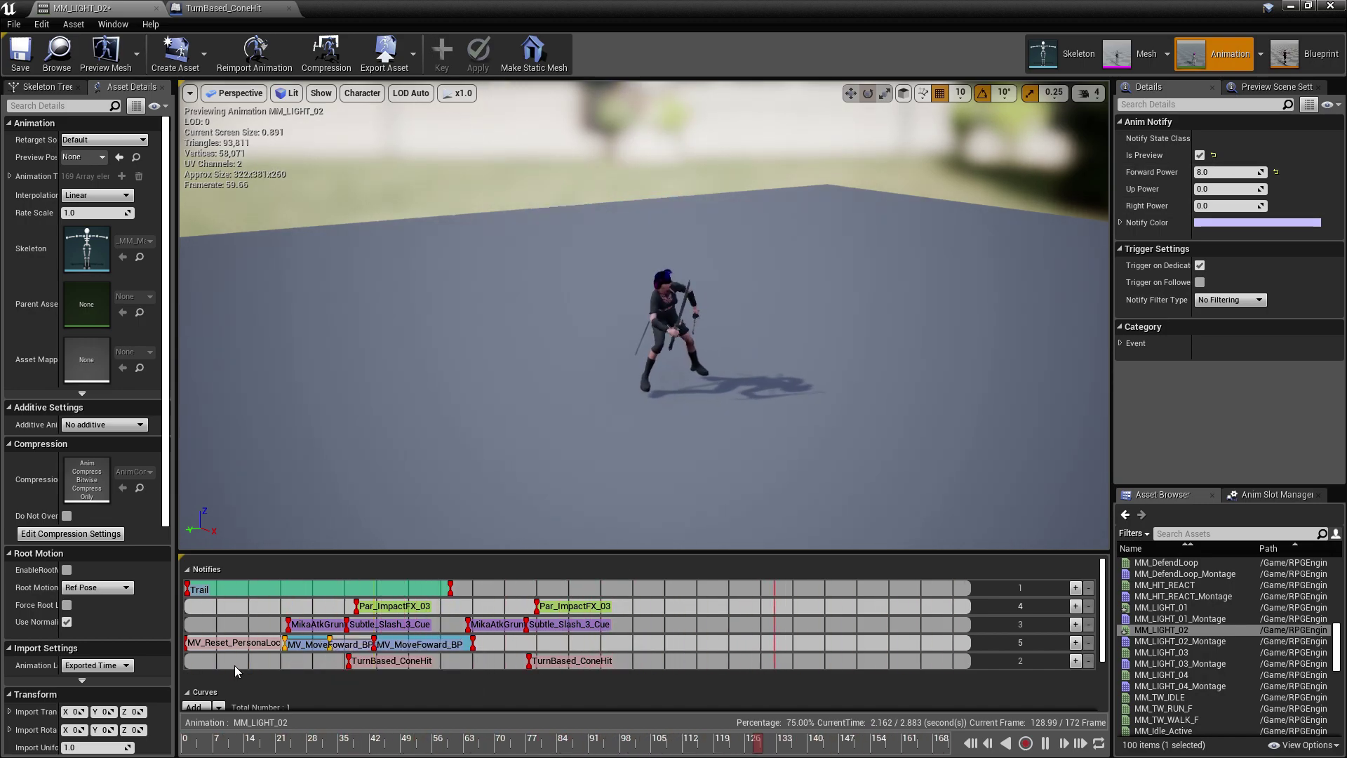
Open MM_LIGHT_03 and replace both of its hit notifies with TurnBased_ConeHit.
double_click(1177, 652)
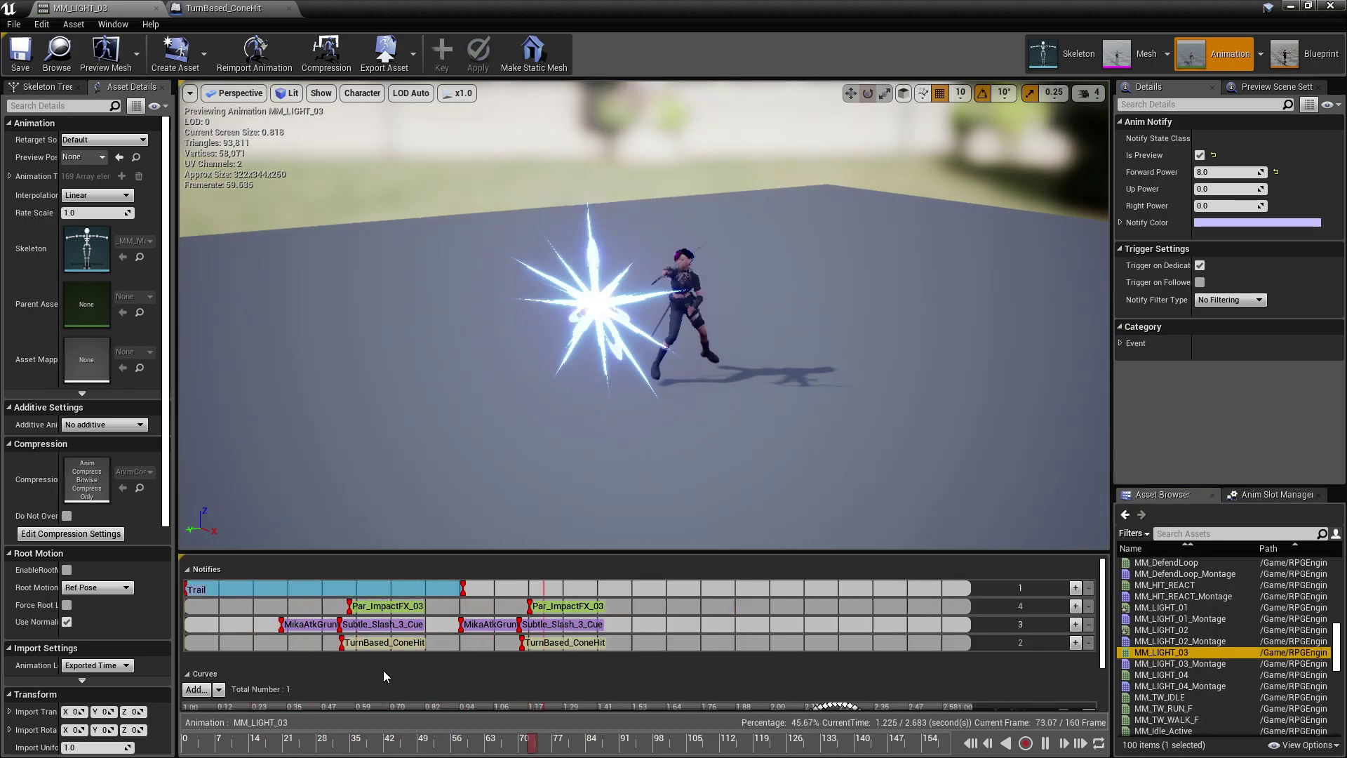
right_click(409, 642)
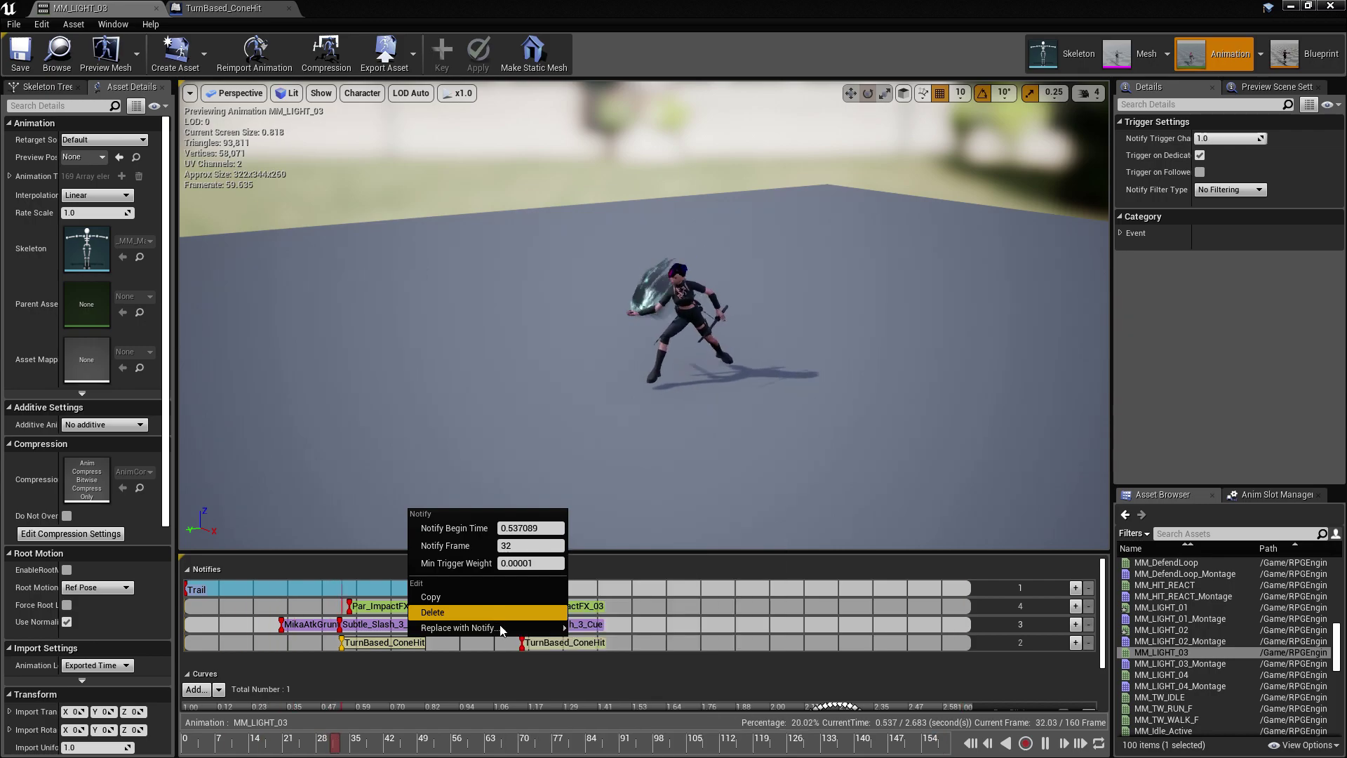
mouse_move(502, 631)
scroll(666, 674, "down", 3)
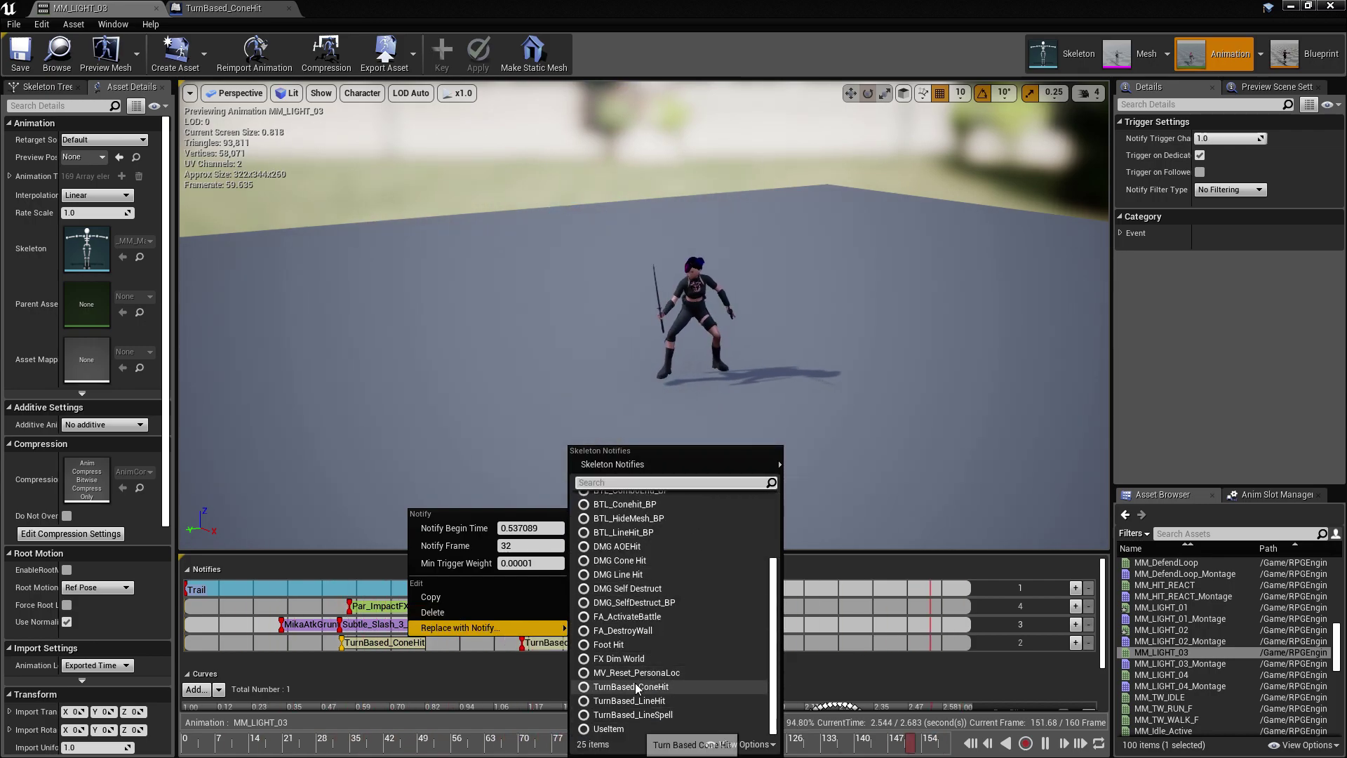
left_click(634, 686)
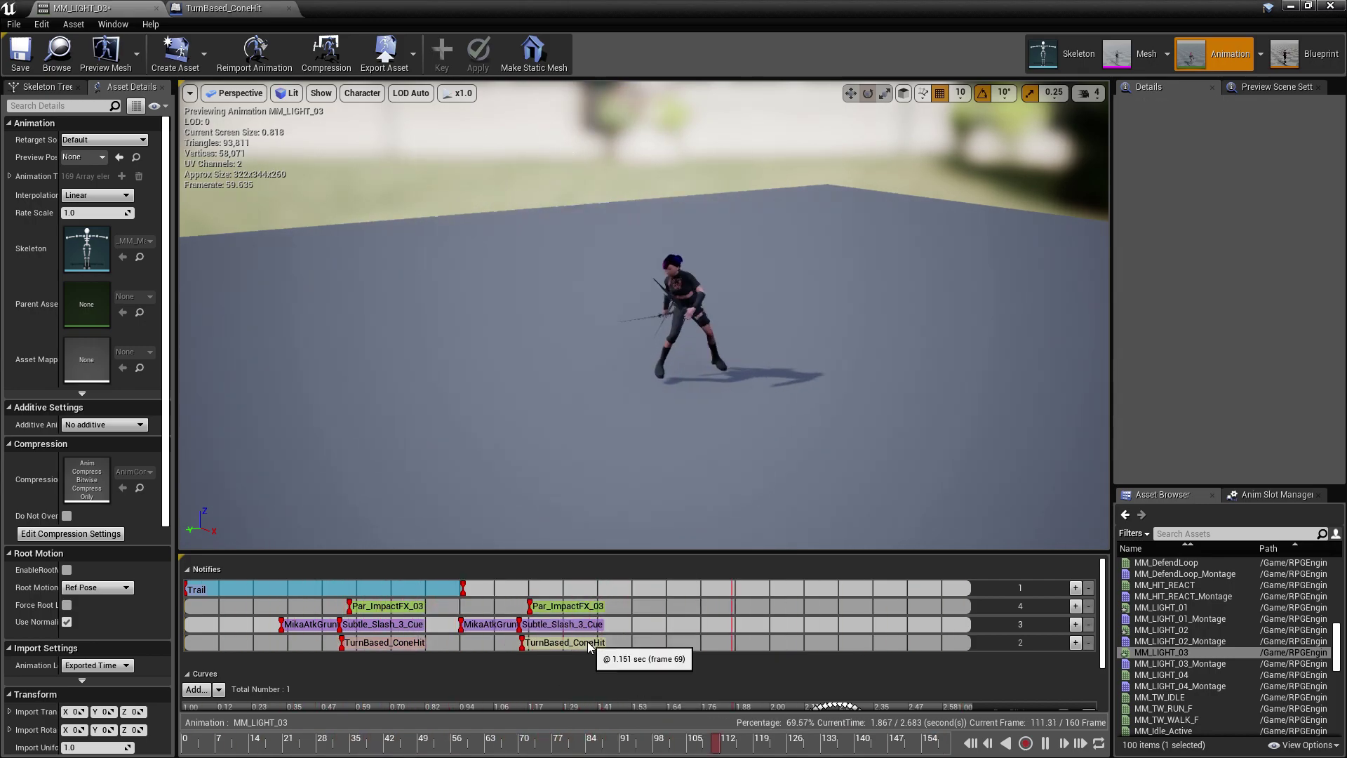
right_click(588, 641)
mouse_move(659, 634)
scroll(807, 660, "down", 3)
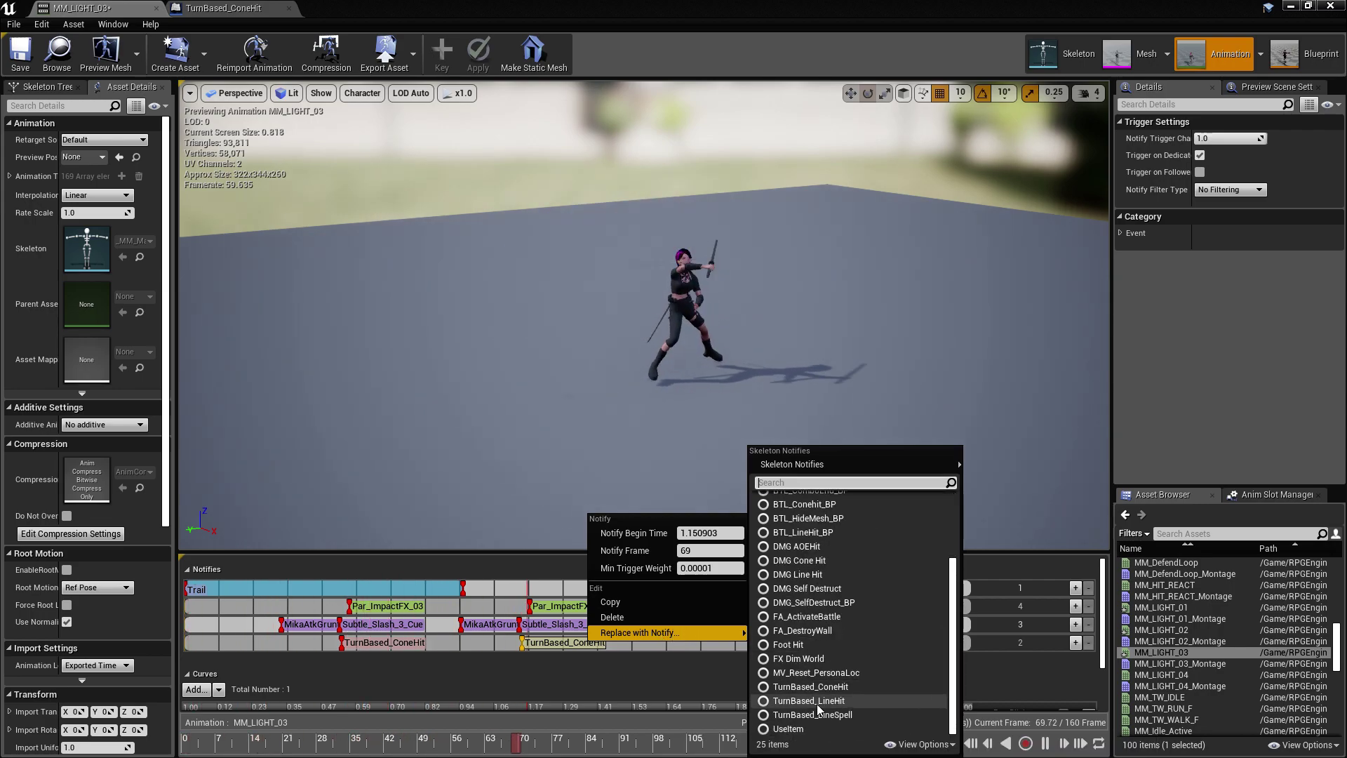
left_click(813, 687)
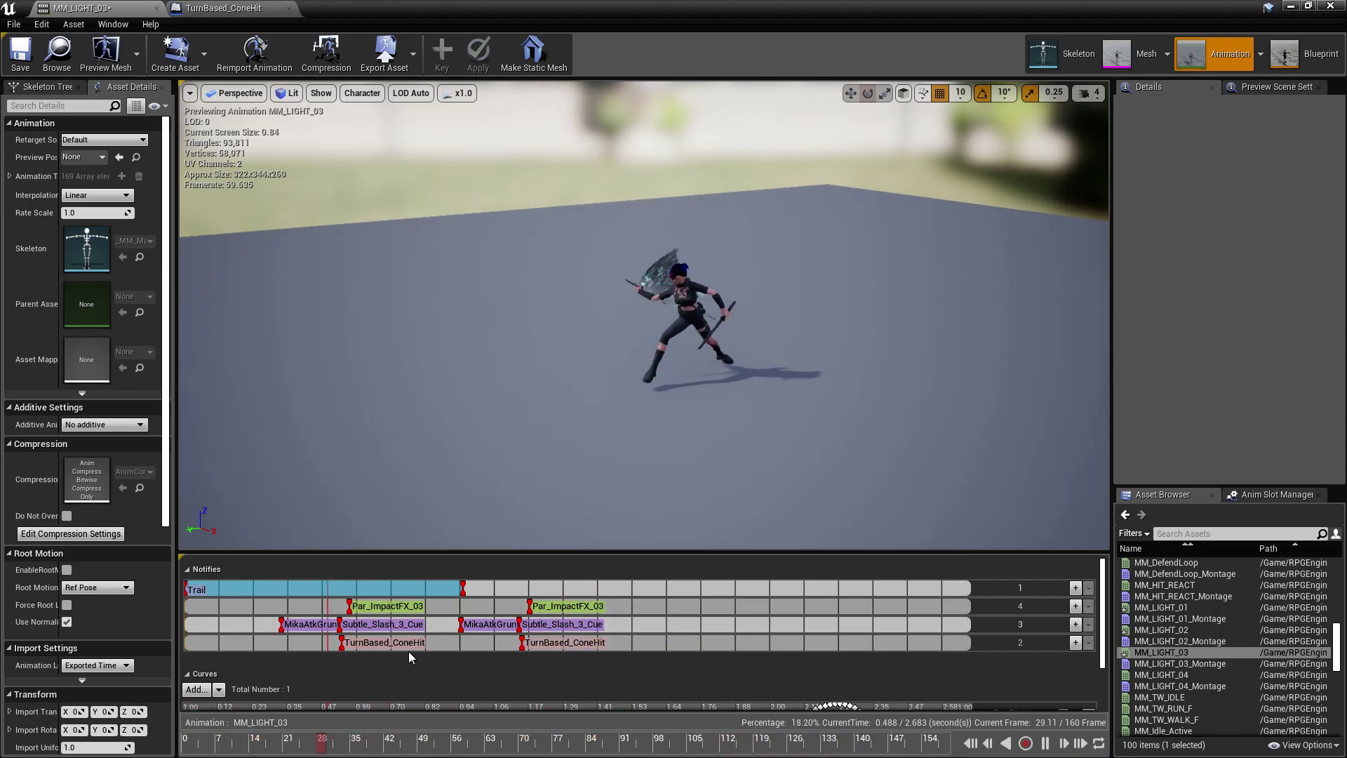
Change the TurnBased_ConeHit Hit Radius from 300 to 200, toggling Is Preview to check the cone.
left_click(408, 643)
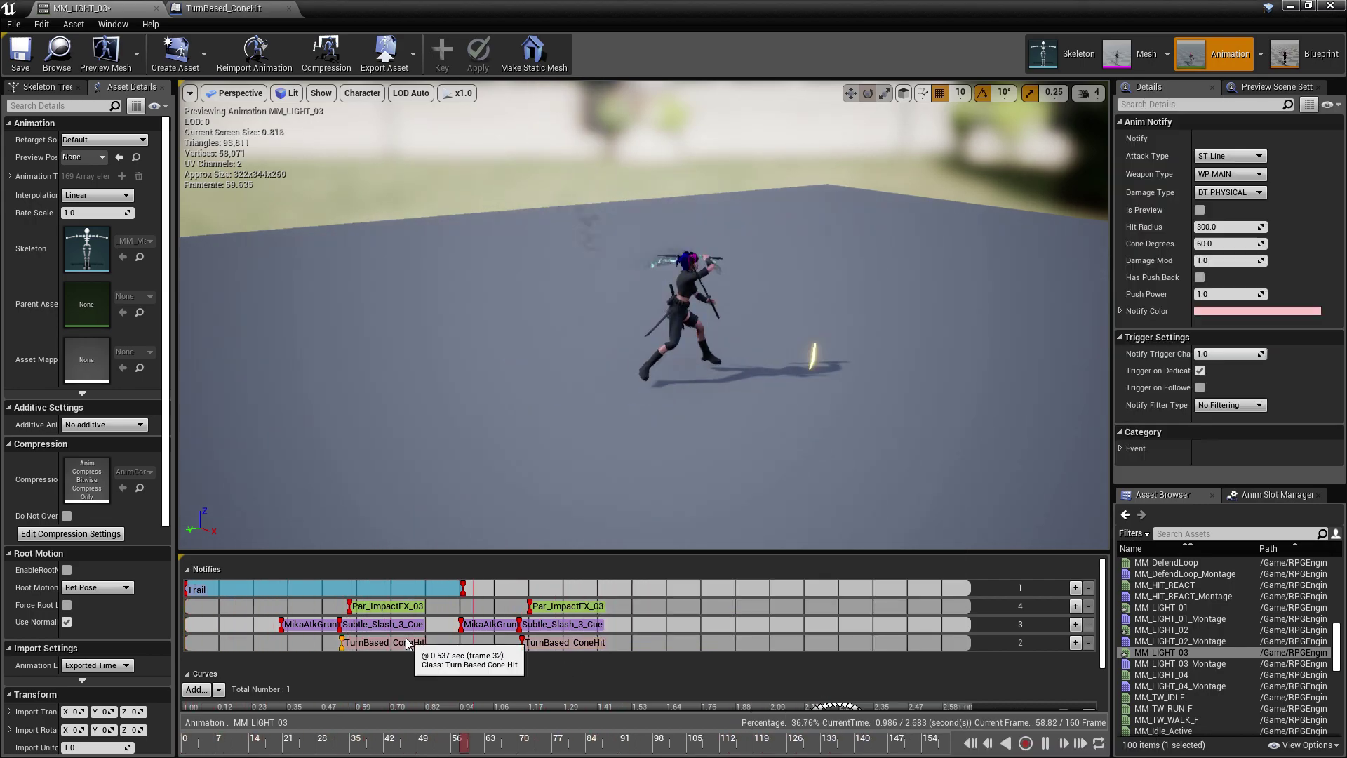
left_click(1201, 210)
left_click(1225, 226)
key("Return")
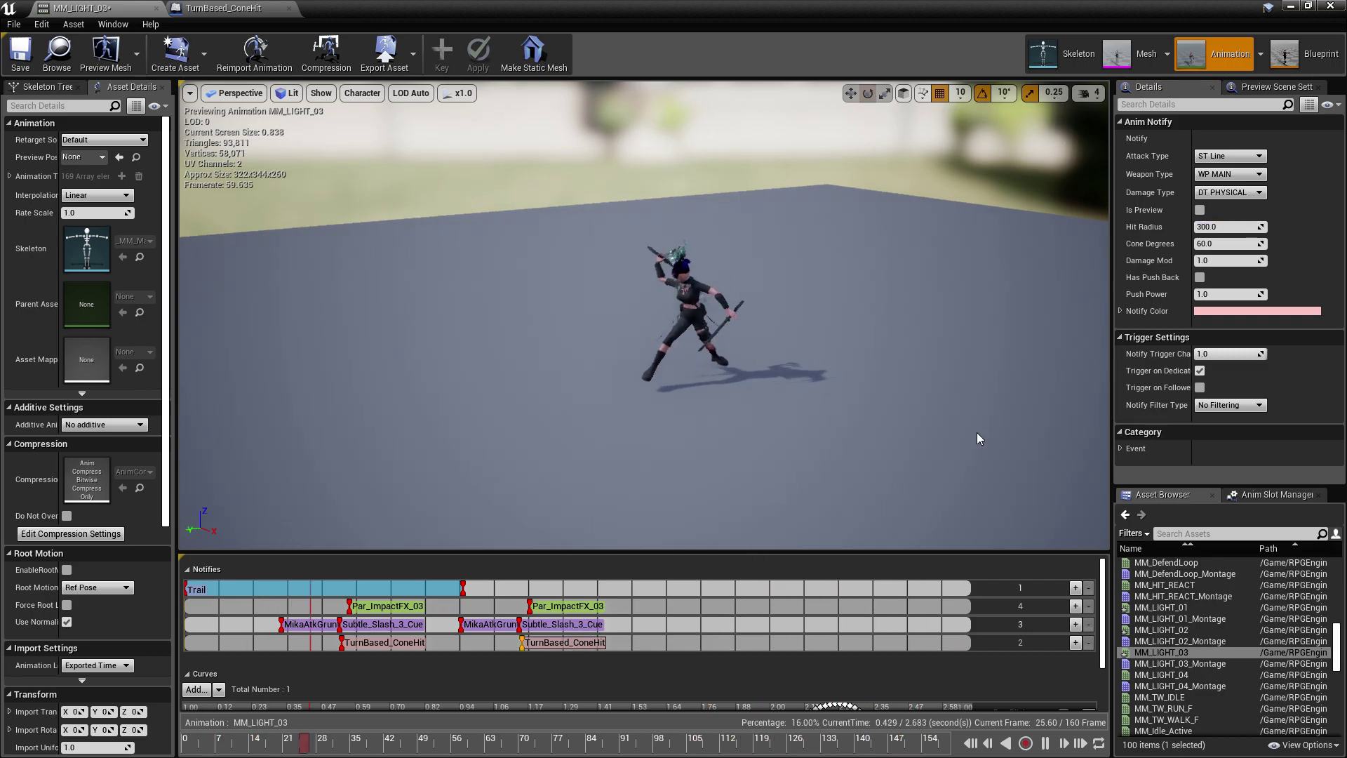
type("300")
key("Return")
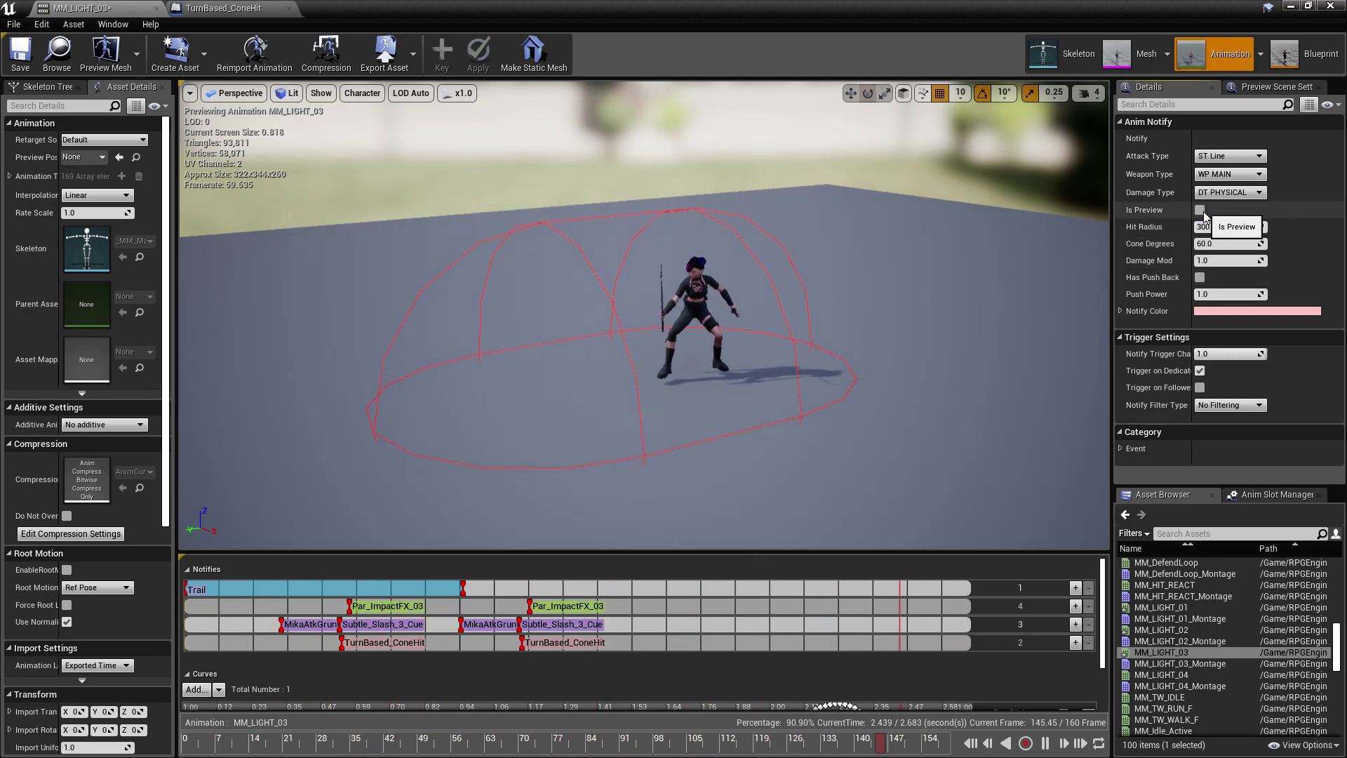
left_click(1207, 226)
type("200")
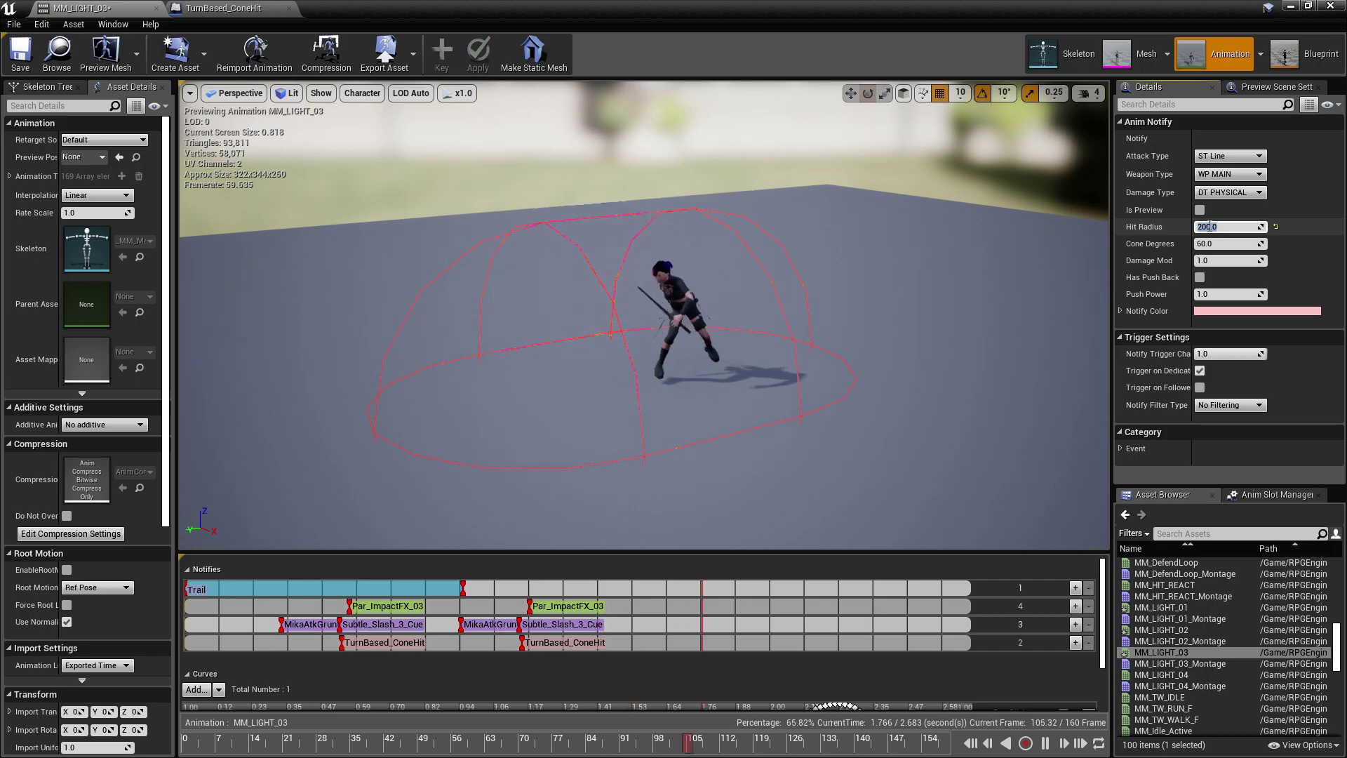
left_click(389, 647)
left_click(1200, 210)
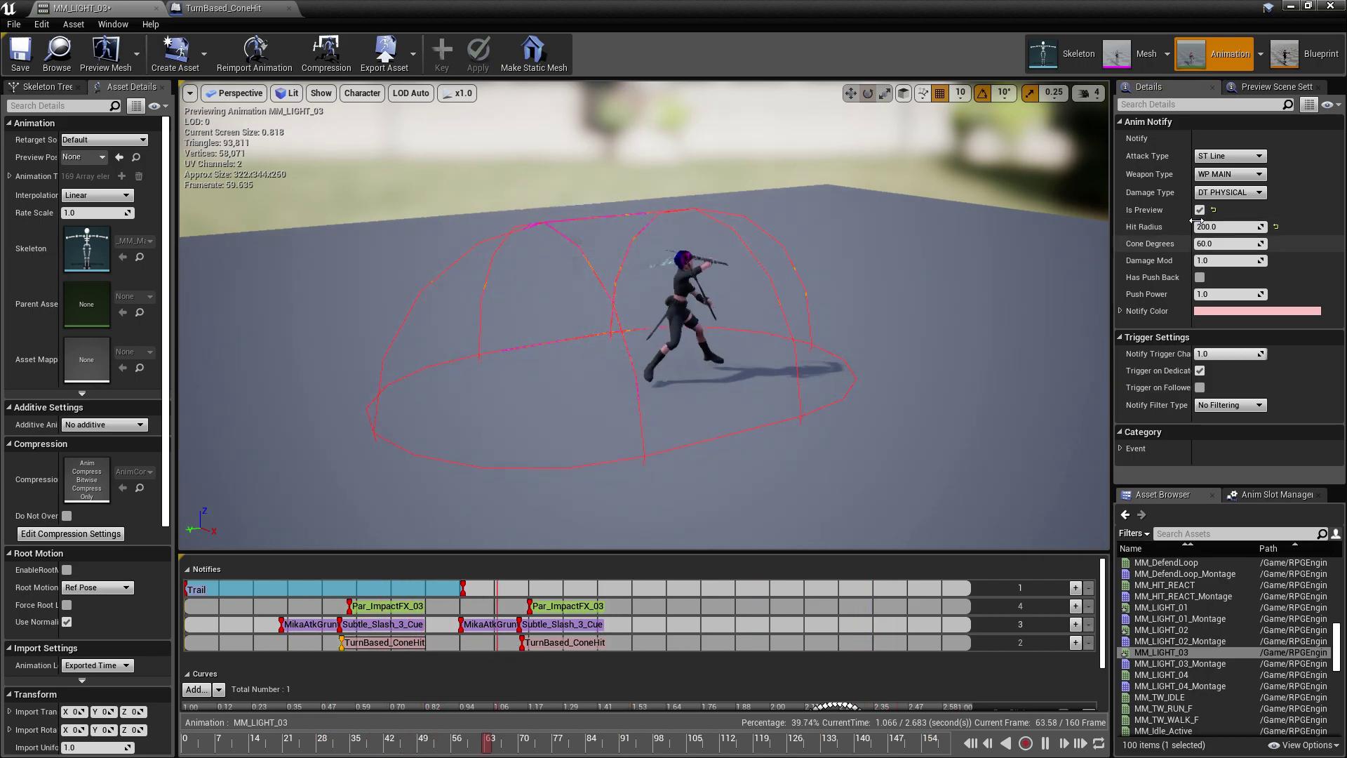
left_click(1206, 211)
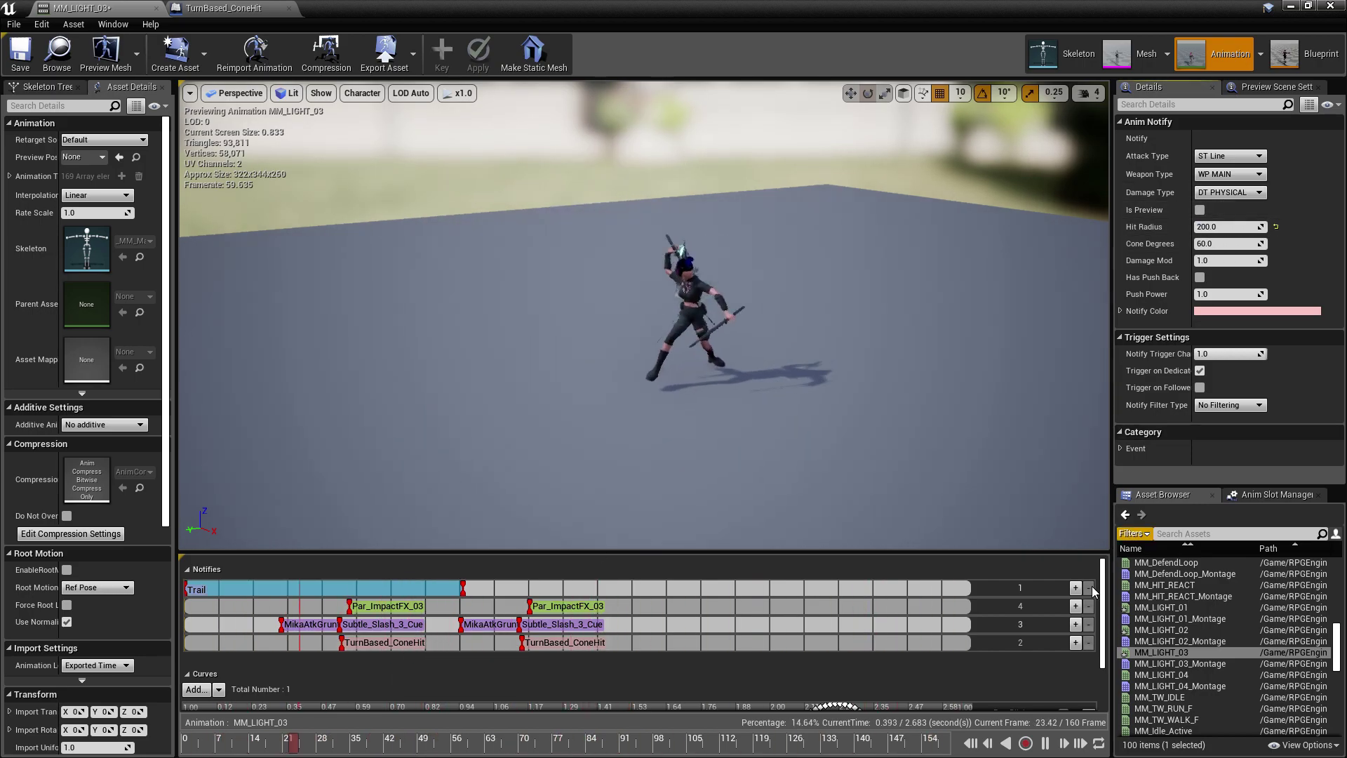
Open MM_LIGHT_04, replace its hit notify with TurnBased_LineHit, and enable Is Preview.
double_click(1165, 675)
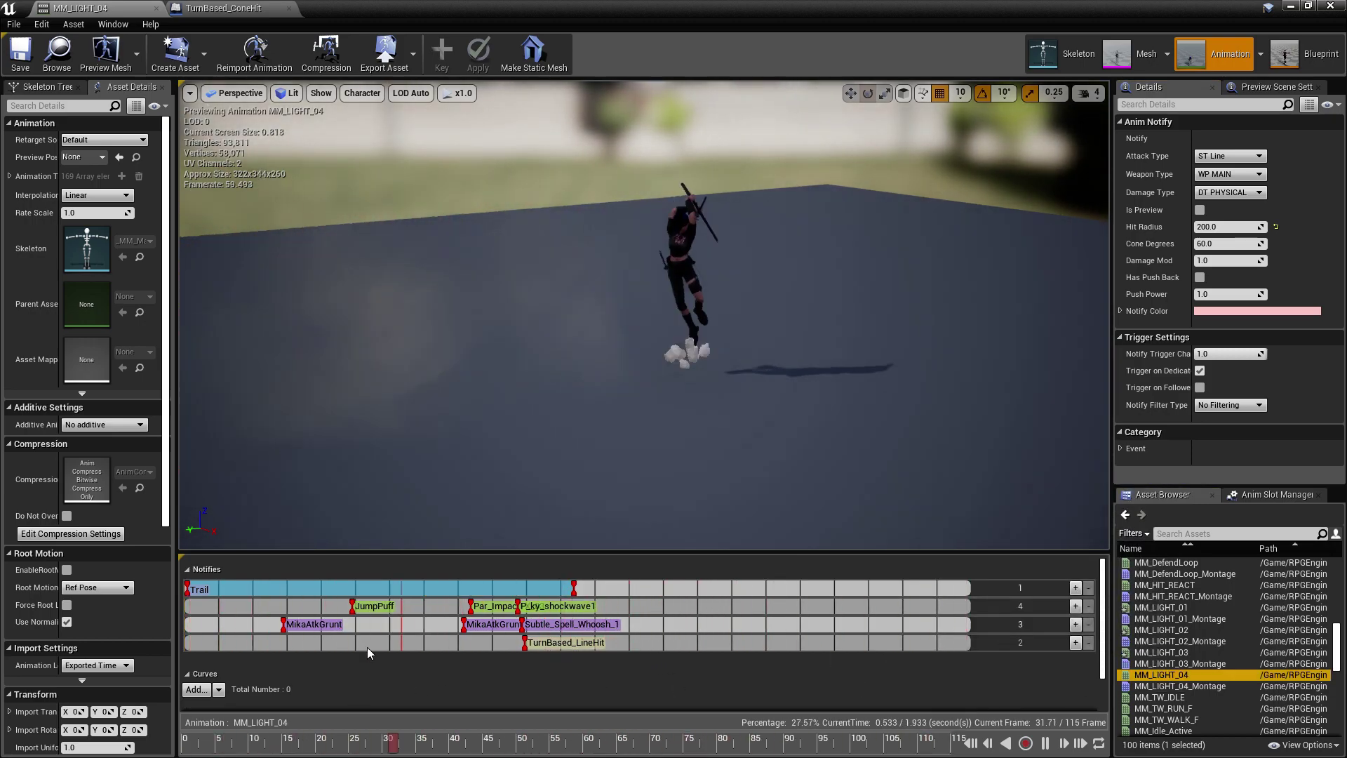
right_click(574, 636)
mouse_move(654, 632)
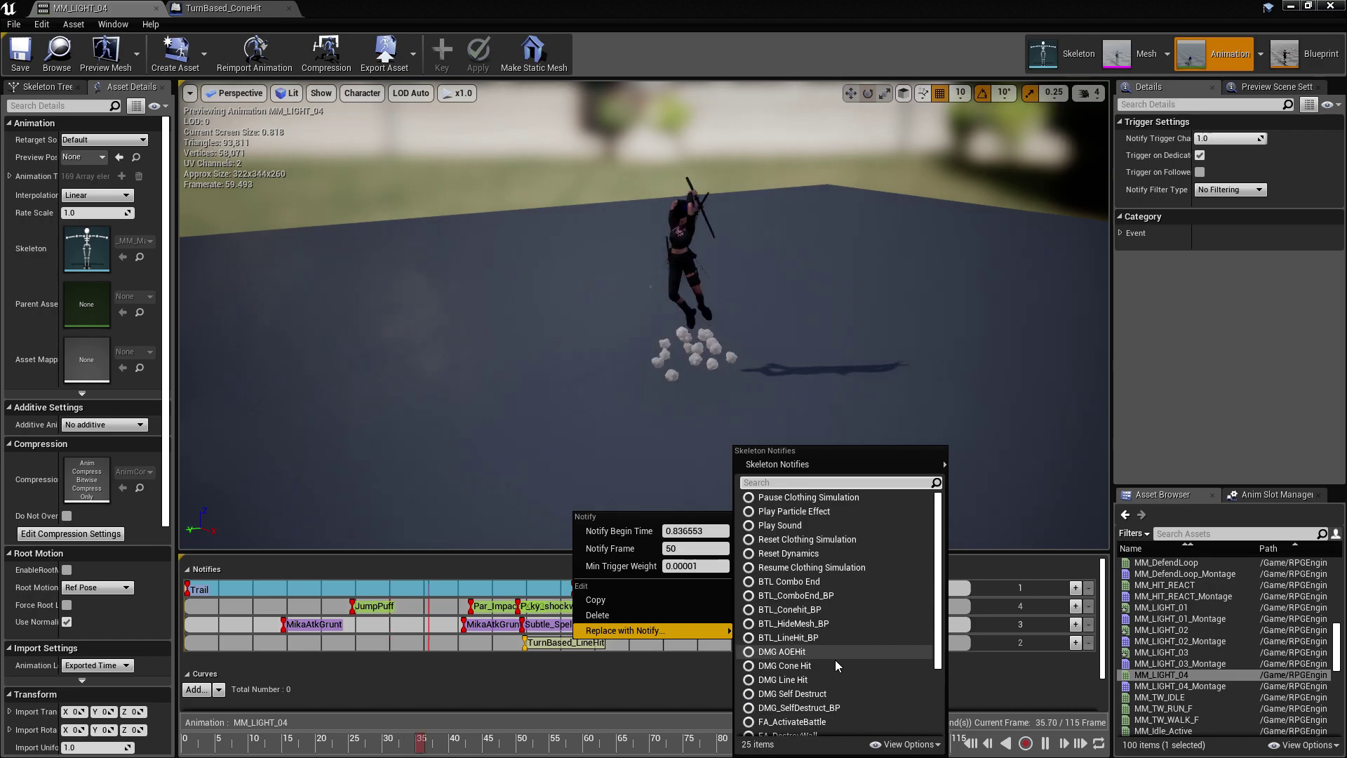
scroll(831, 684, "down", 3)
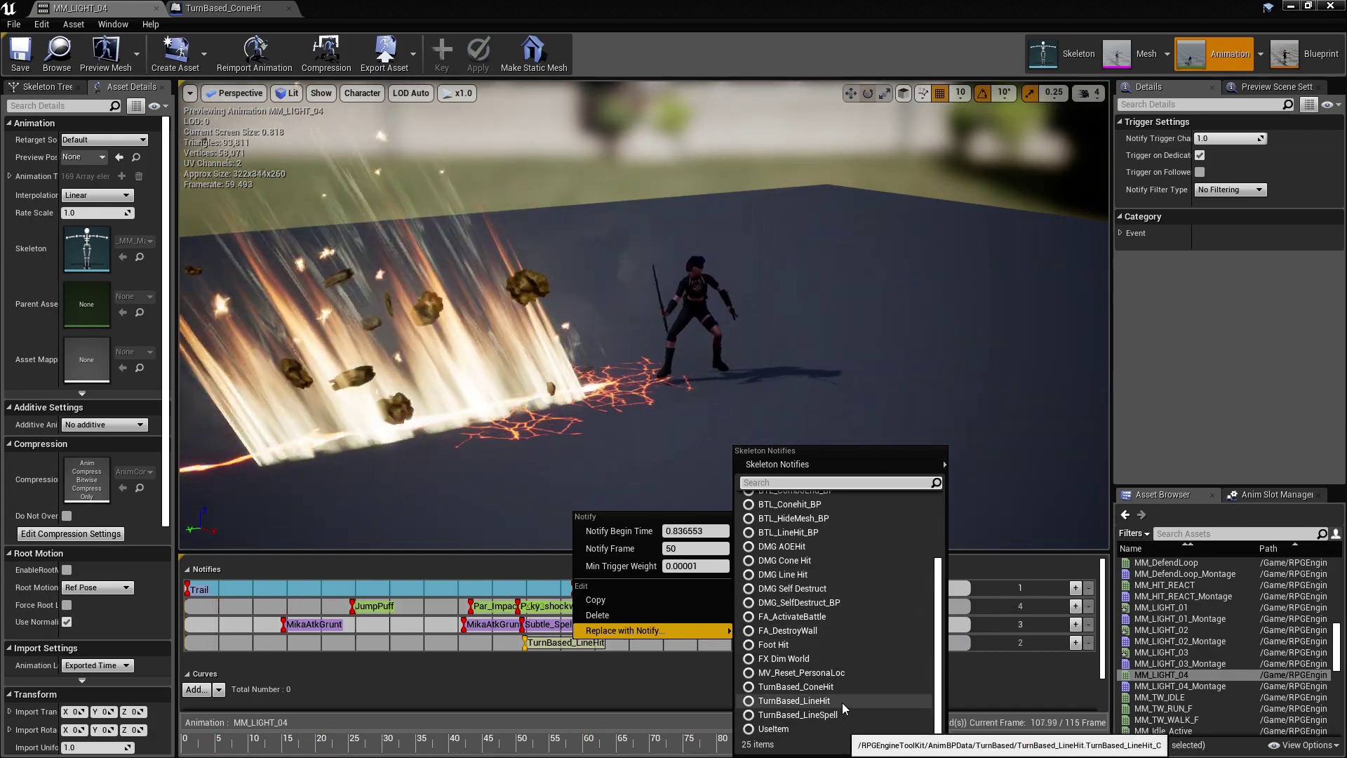
left_click(842, 702)
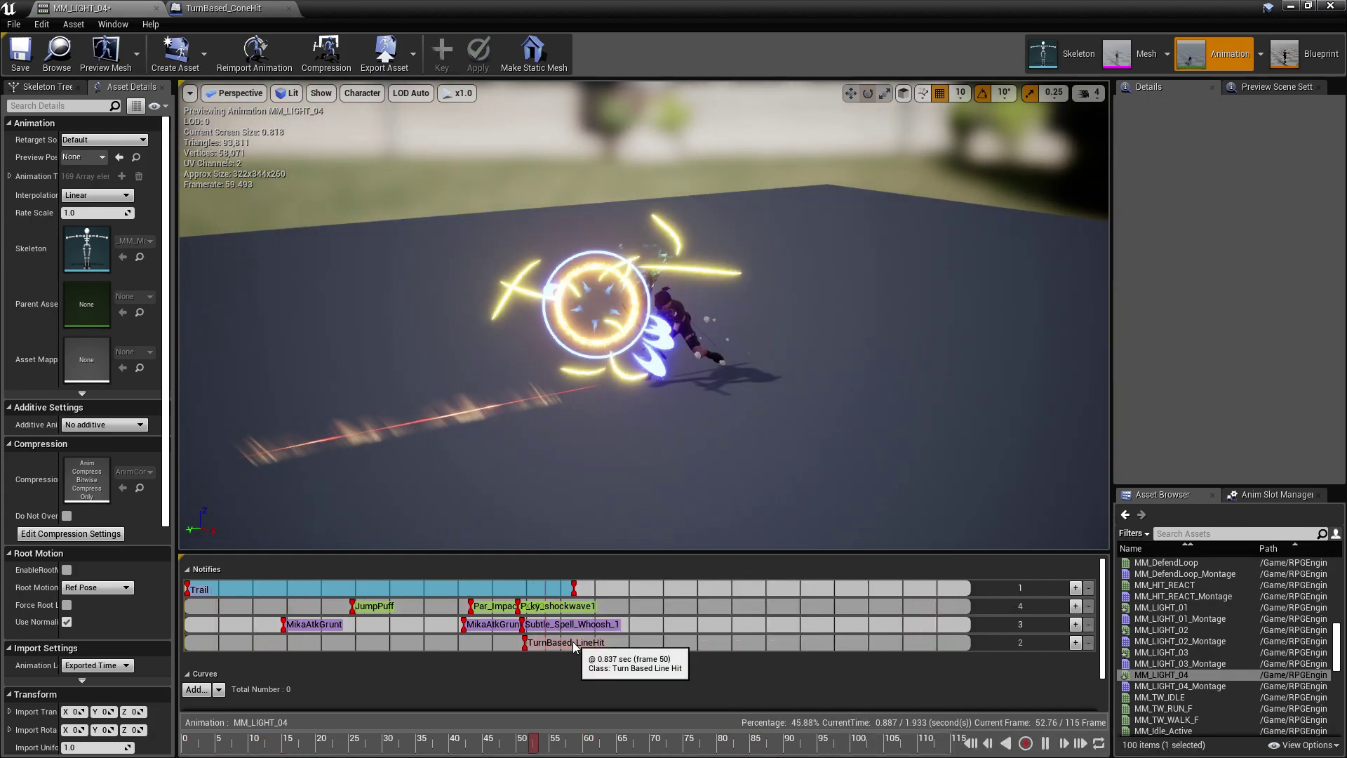
left_click(573, 641)
left_click(1200, 210)
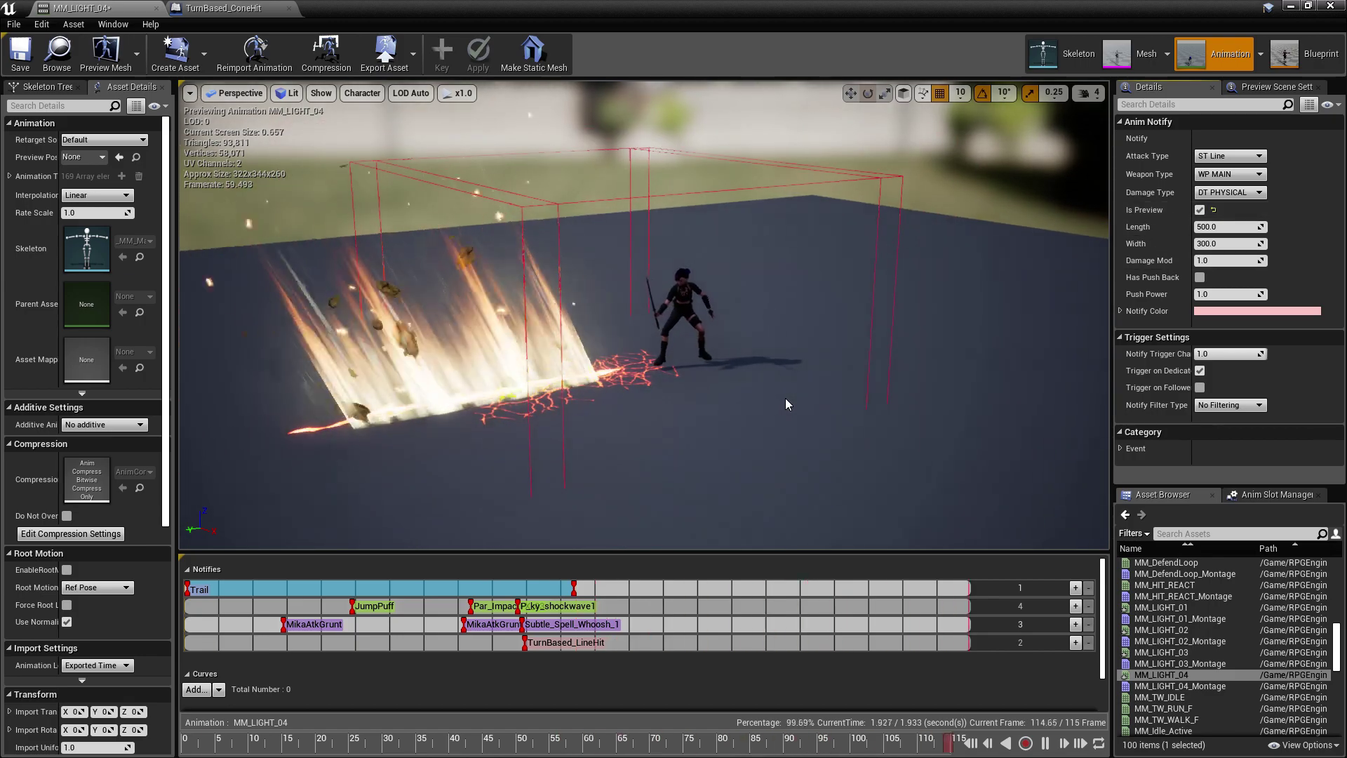
Set the TurnBased_LineHit Length to 800 and Width to 200, then add an empty notify track.
mouse_move(786, 398)
left_mouse_down()
mouse_move(880, 430)
mouse_move(617, 392)
mouse_move(669, 369)
left_mouse_up()
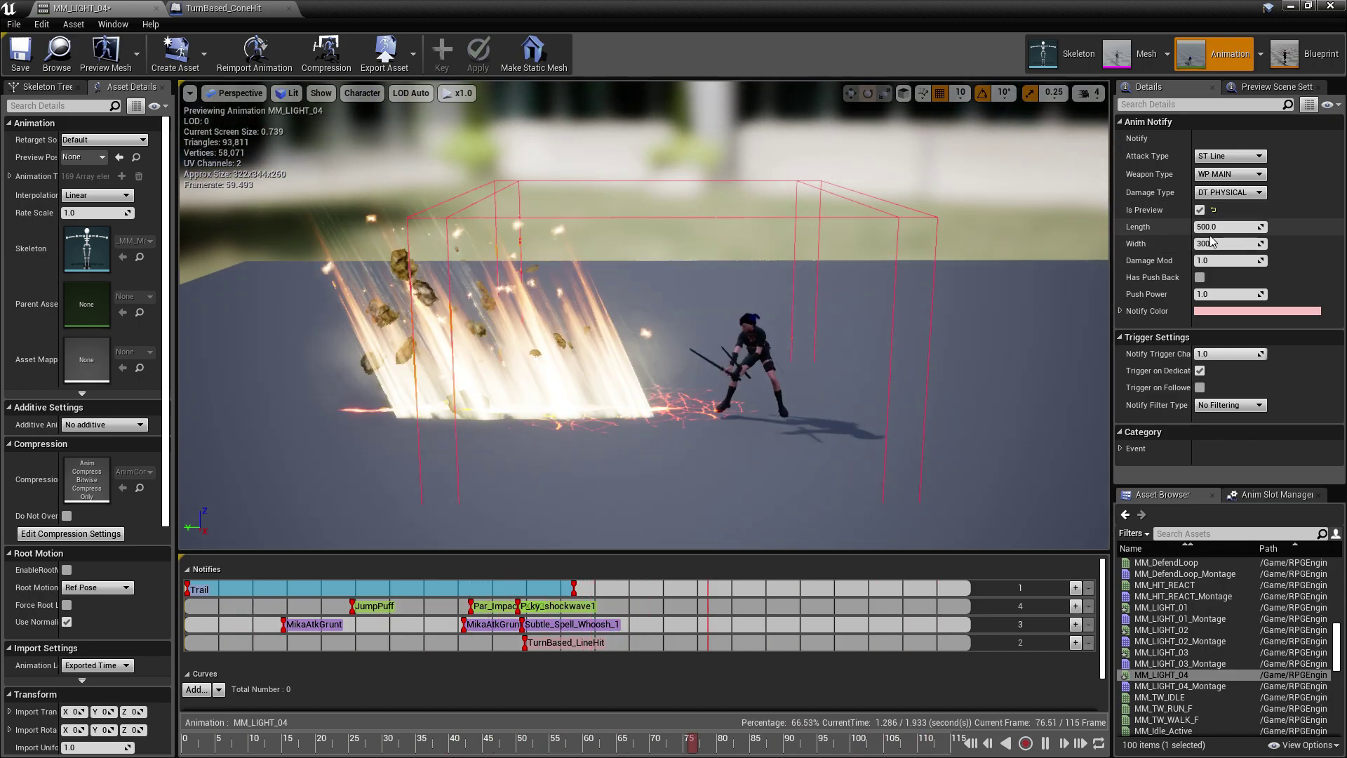
left_click(1222, 226)
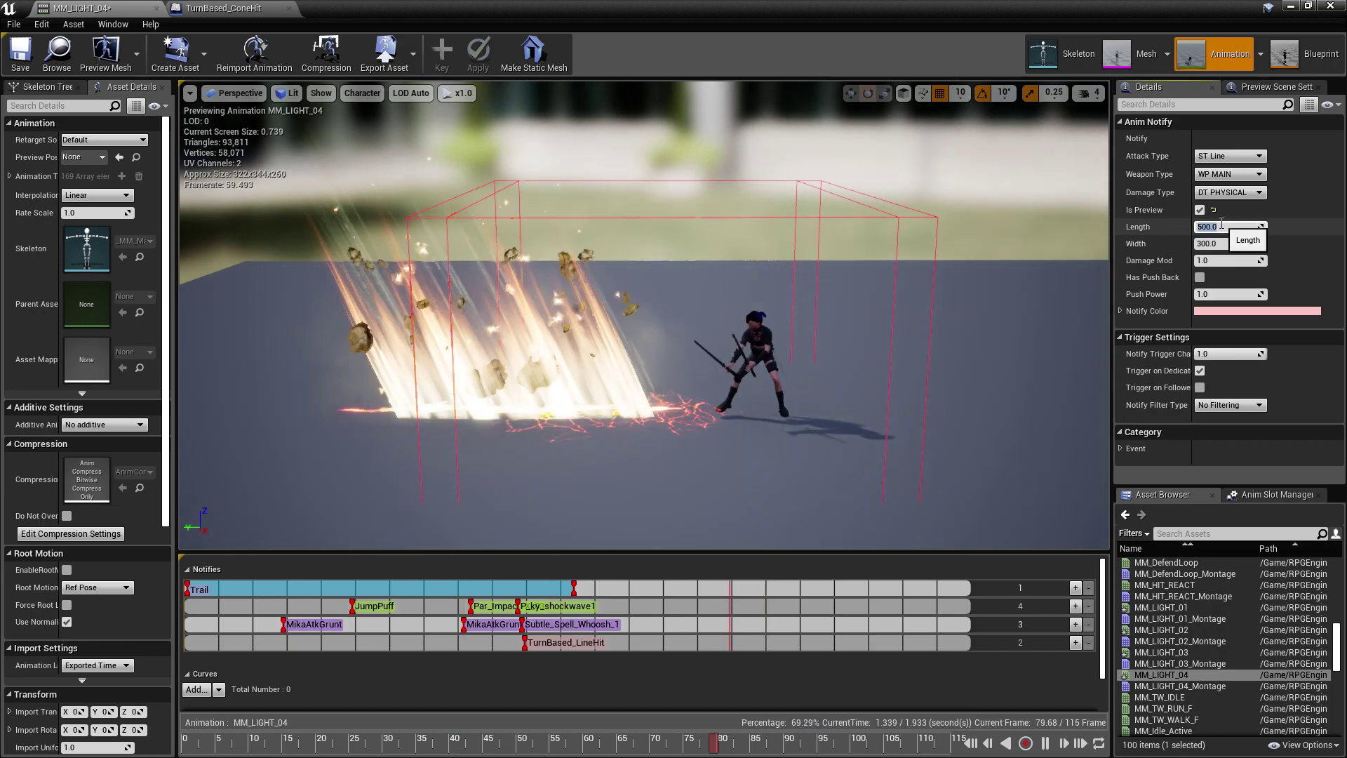
type("800")
key("Return")
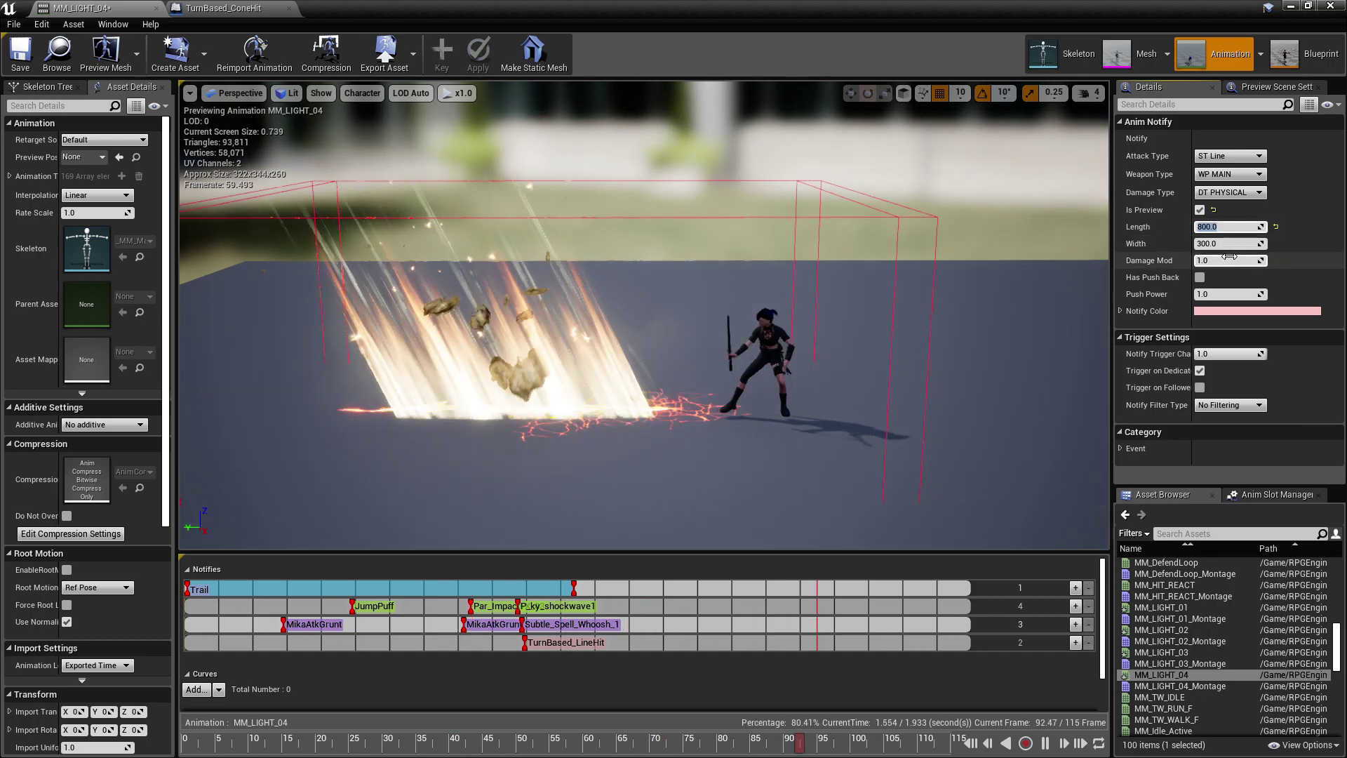
left_click(1233, 245)
type("200")
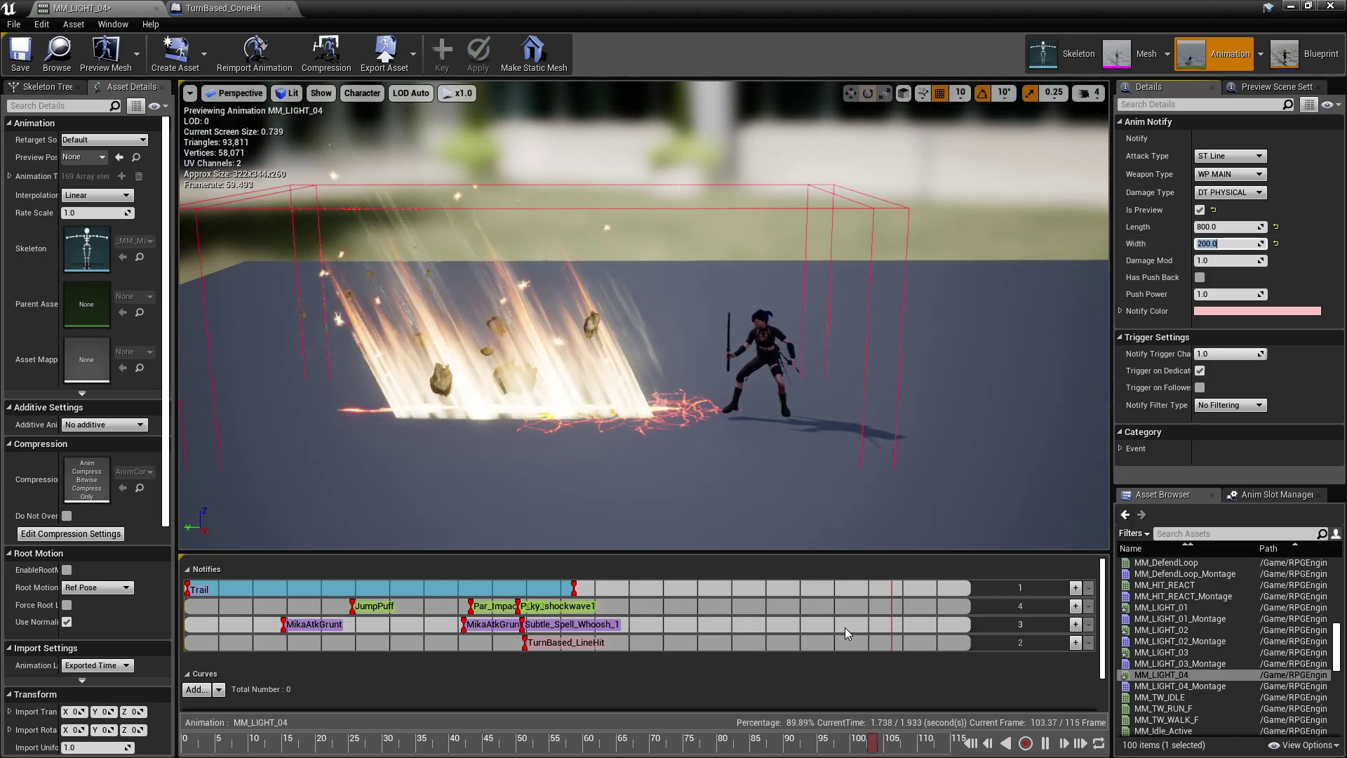
left_click(1076, 644)
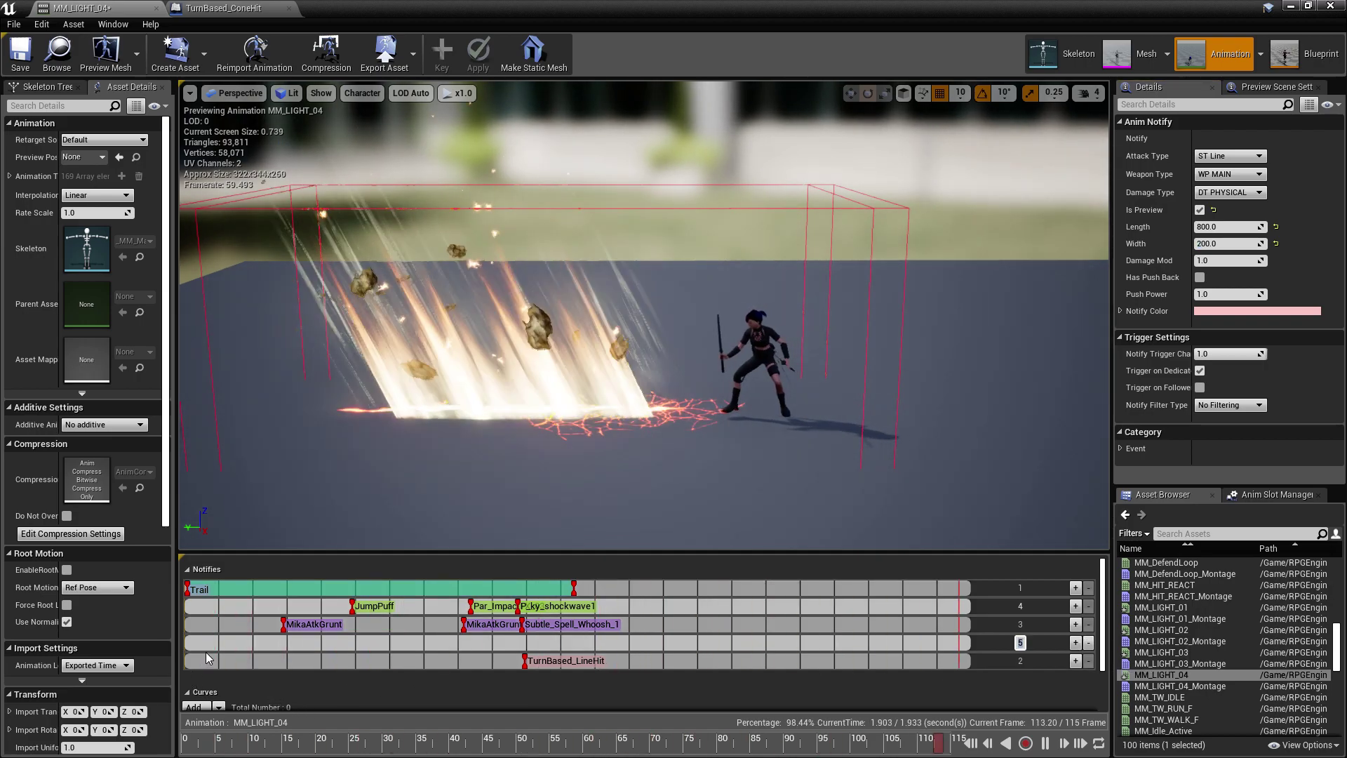
Add a stretched MV_MoveFoward_BP notify state on the new track with Forward Power 10 and preview on.
right_click(193, 638)
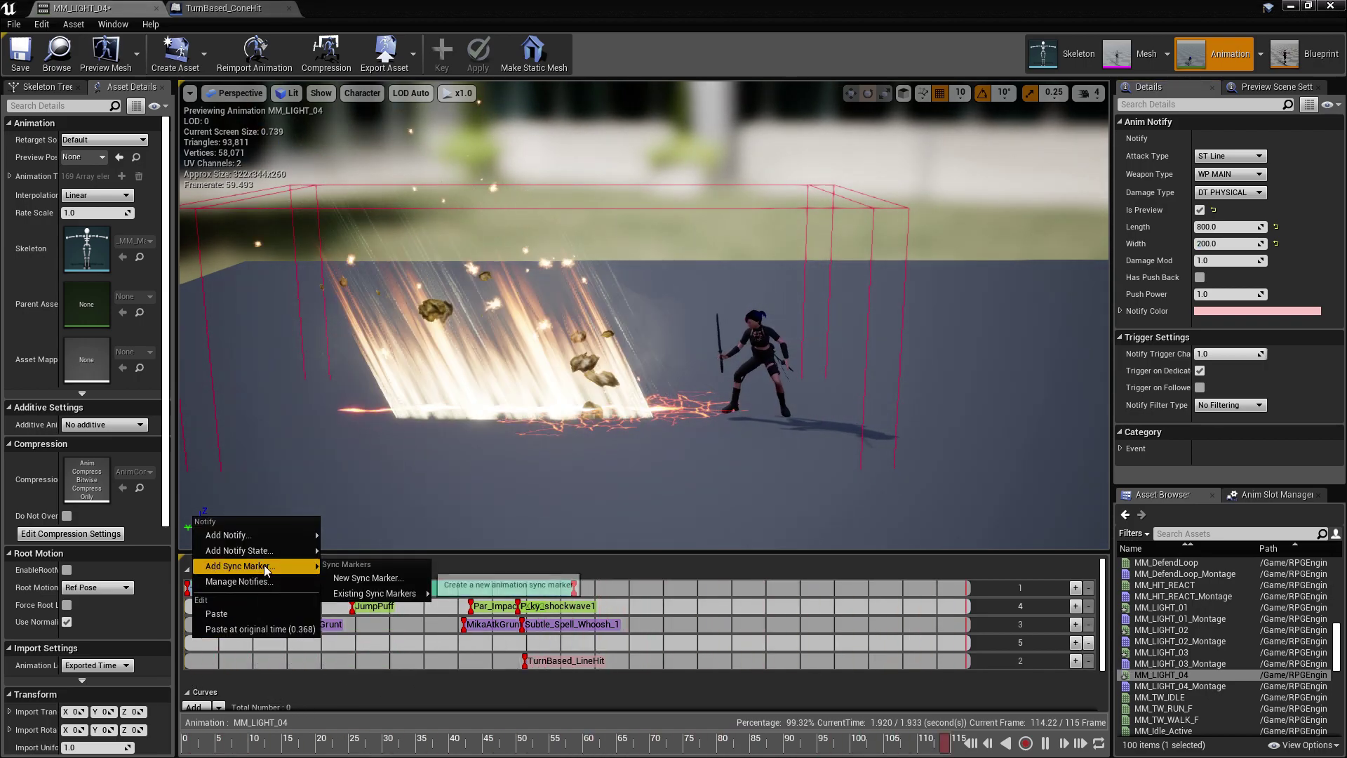
mouse_move(274, 549)
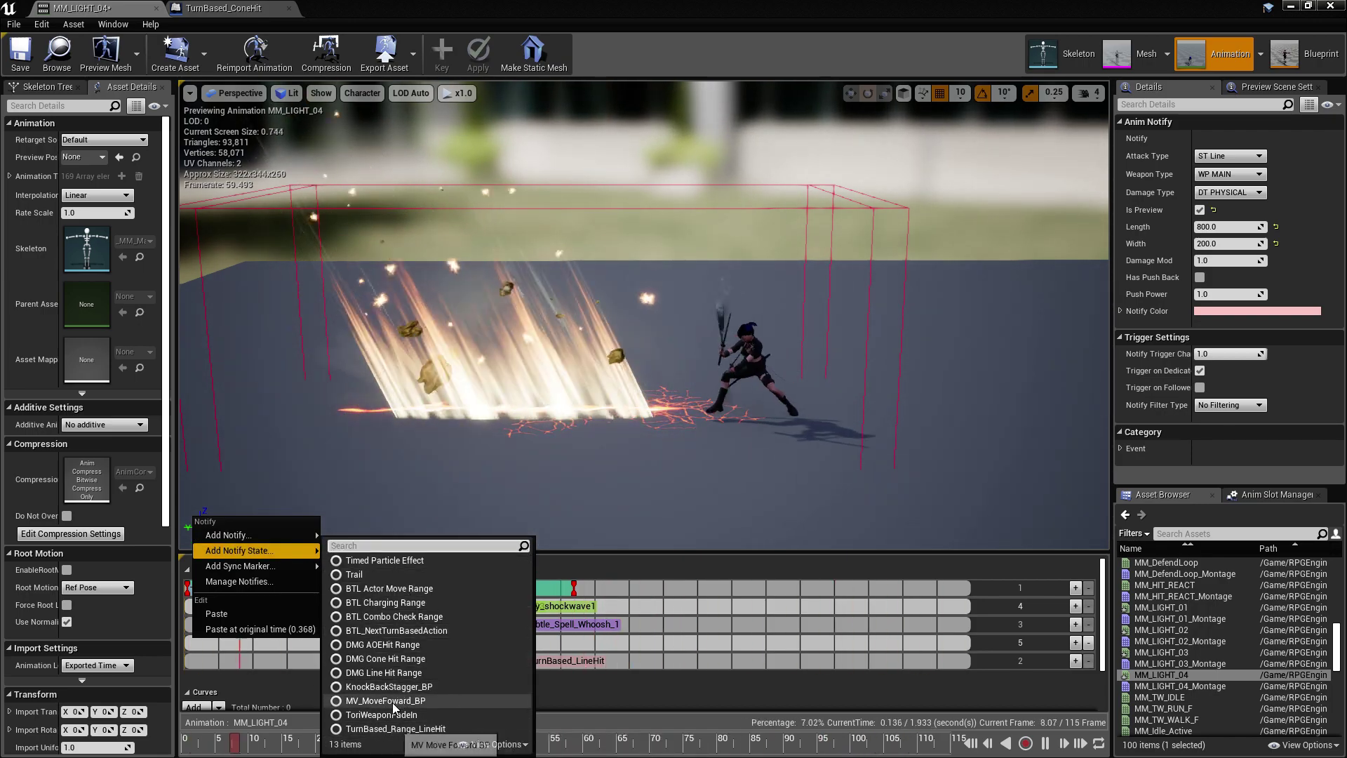
left_click(393, 701)
mouse_move(206, 644)
left_mouse_down()
mouse_move(384, 652)
mouse_move(358, 647)
left_mouse_up()
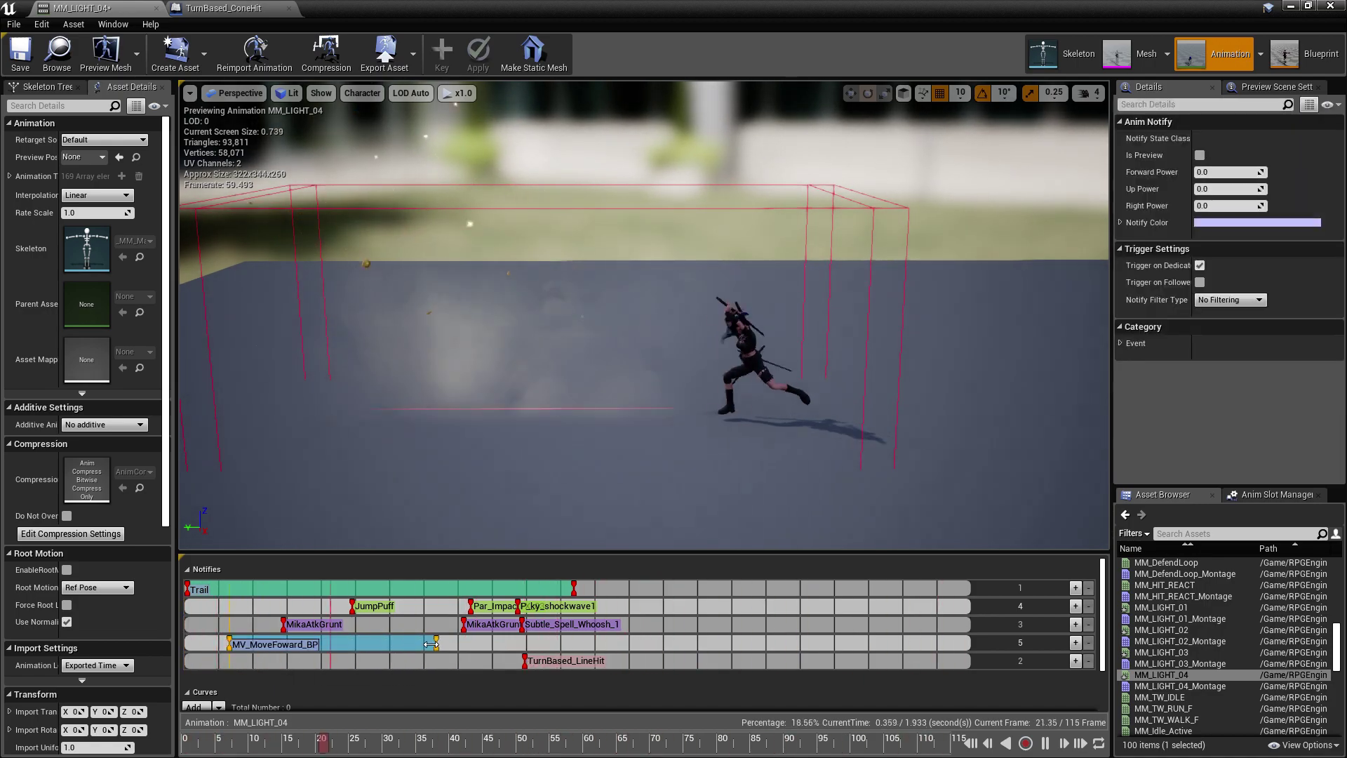
left_click(362, 647)
left_click(363, 647)
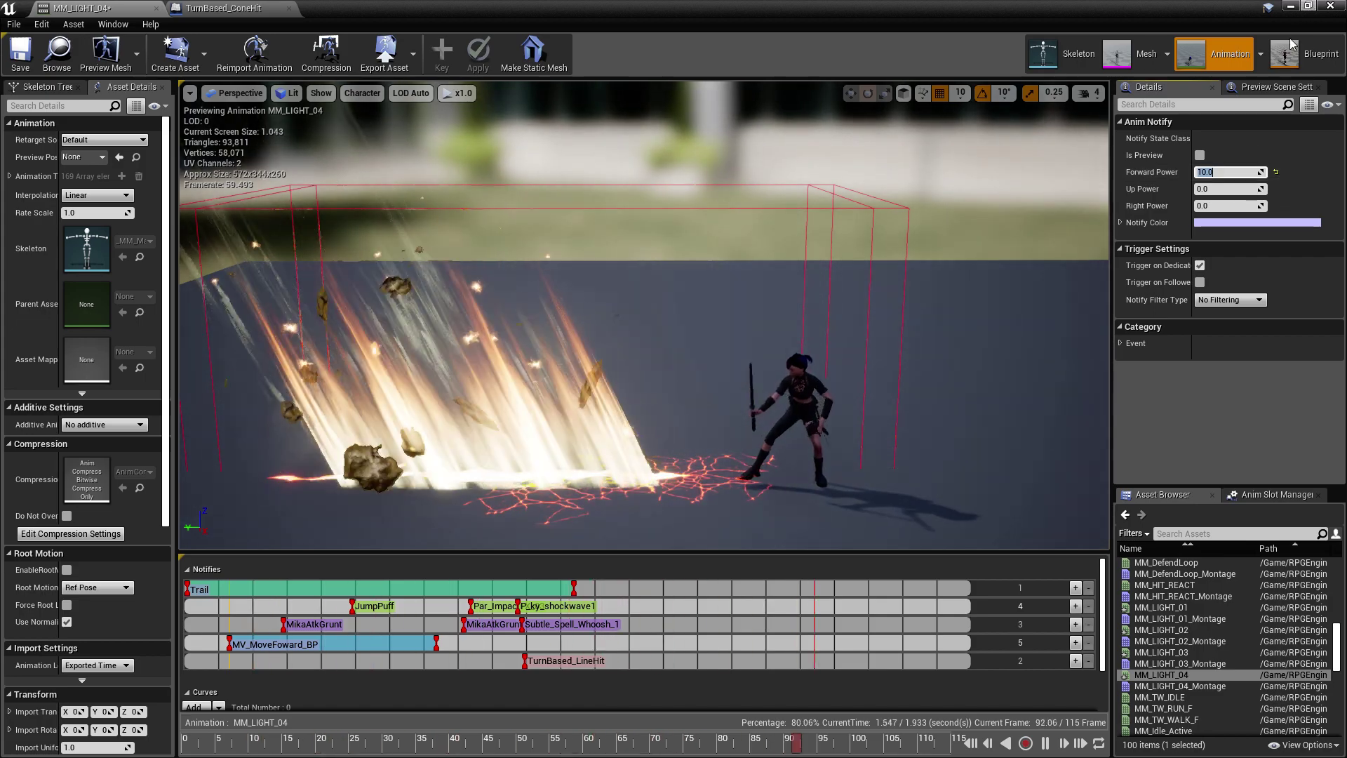
left_click(1201, 155)
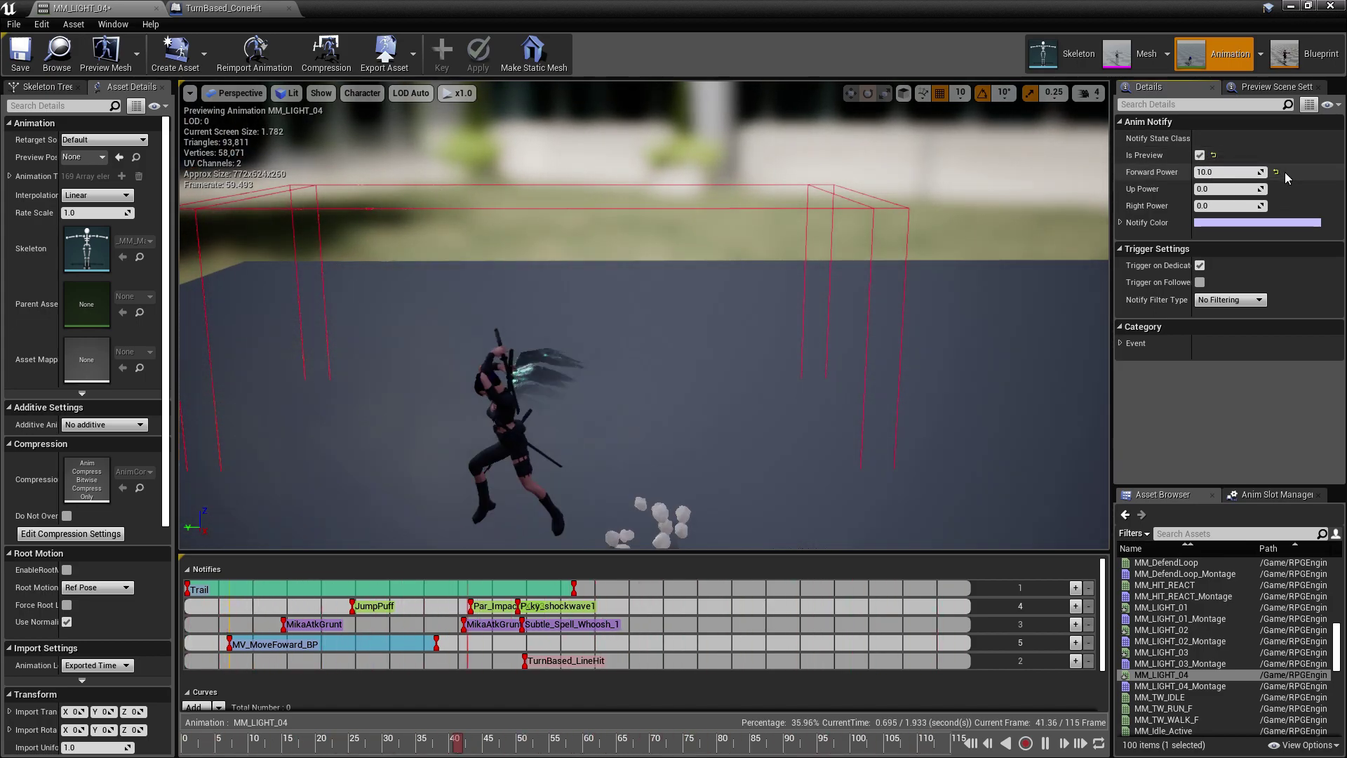
Add an MV_Reset_PersonaLoc notify at the start of track 5 in MM_LIGHT_04.
right_click(187, 642)
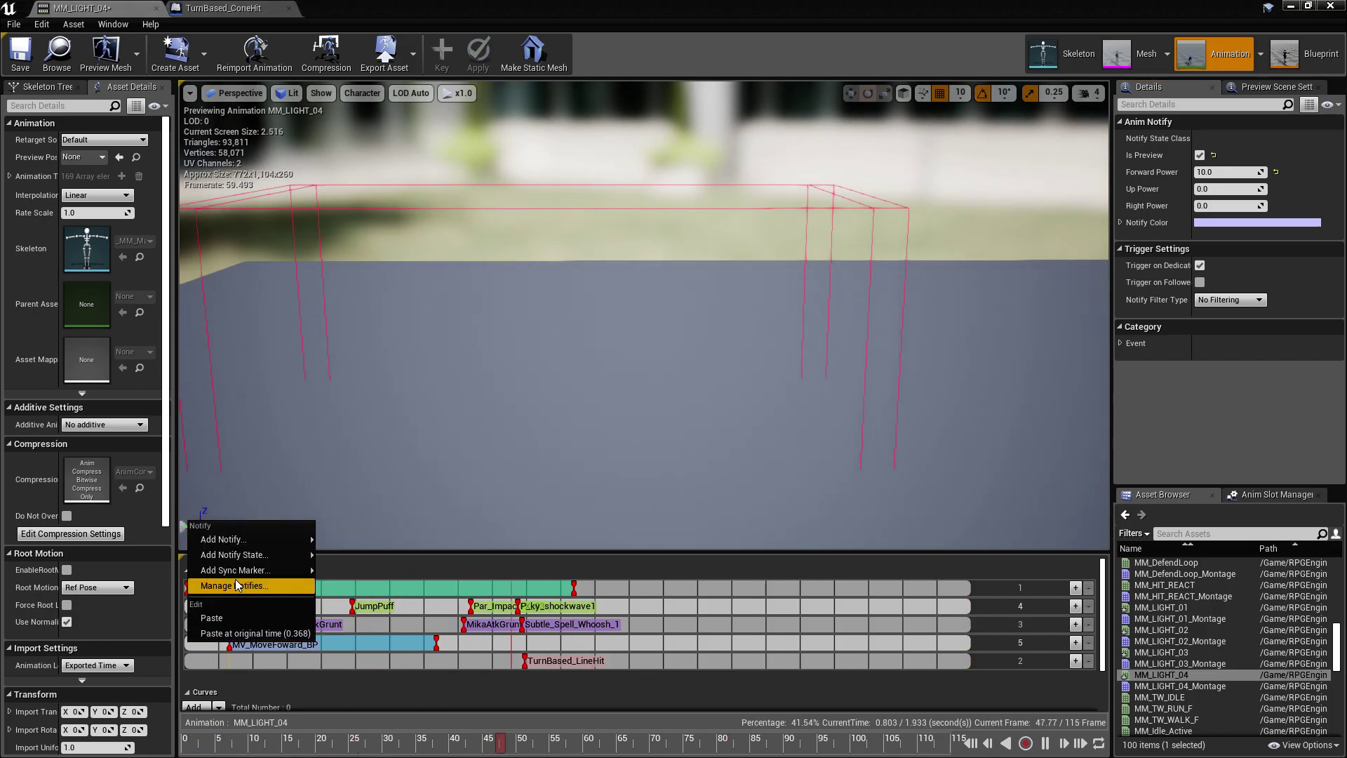
mouse_move(261, 534)
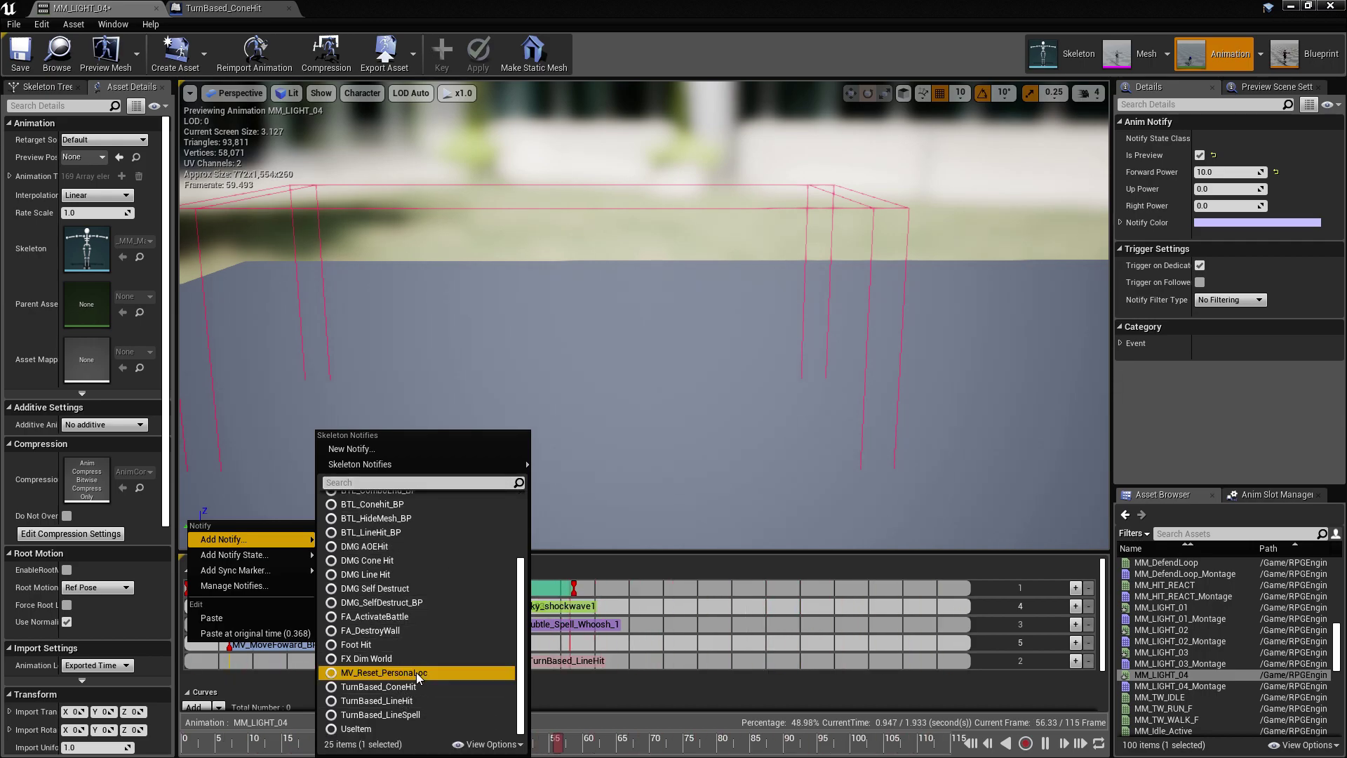
left_click(415, 672)
left_click(195, 644)
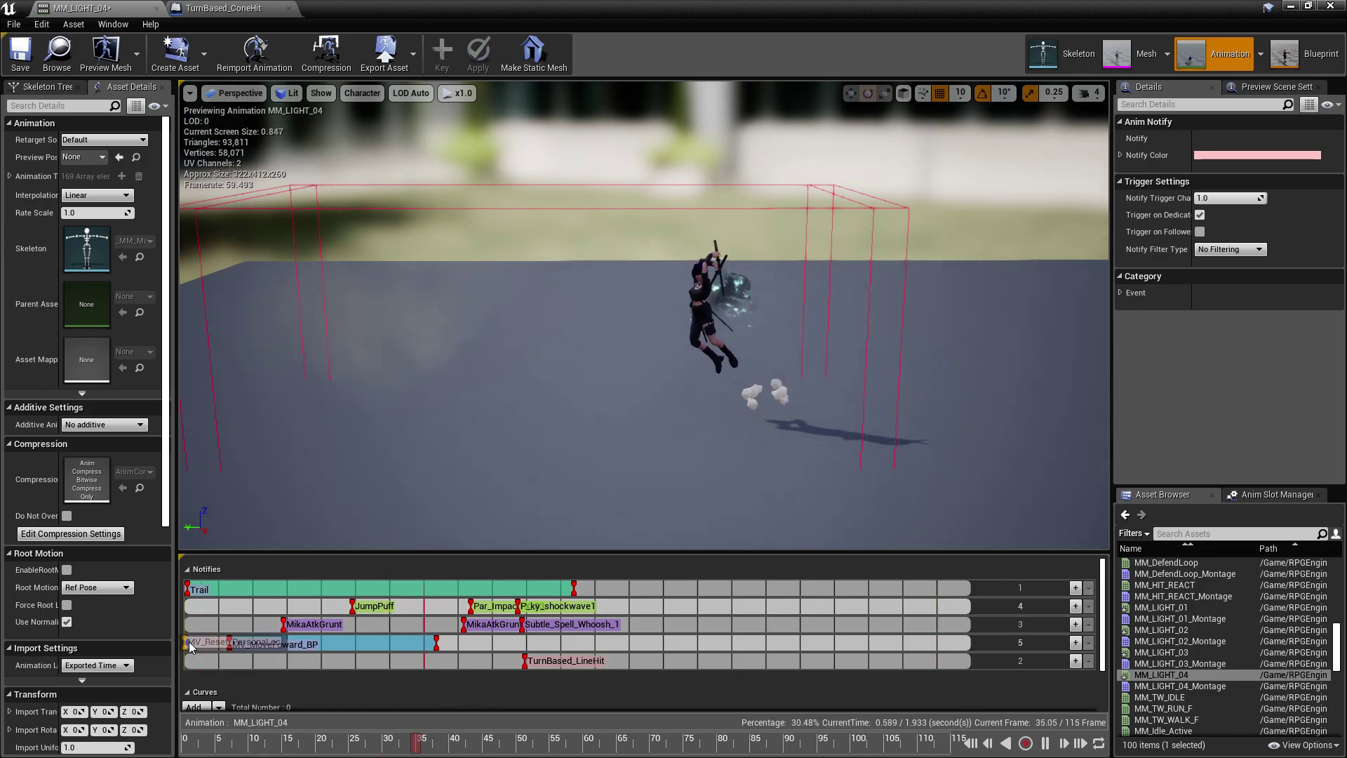
left_click(190, 646)
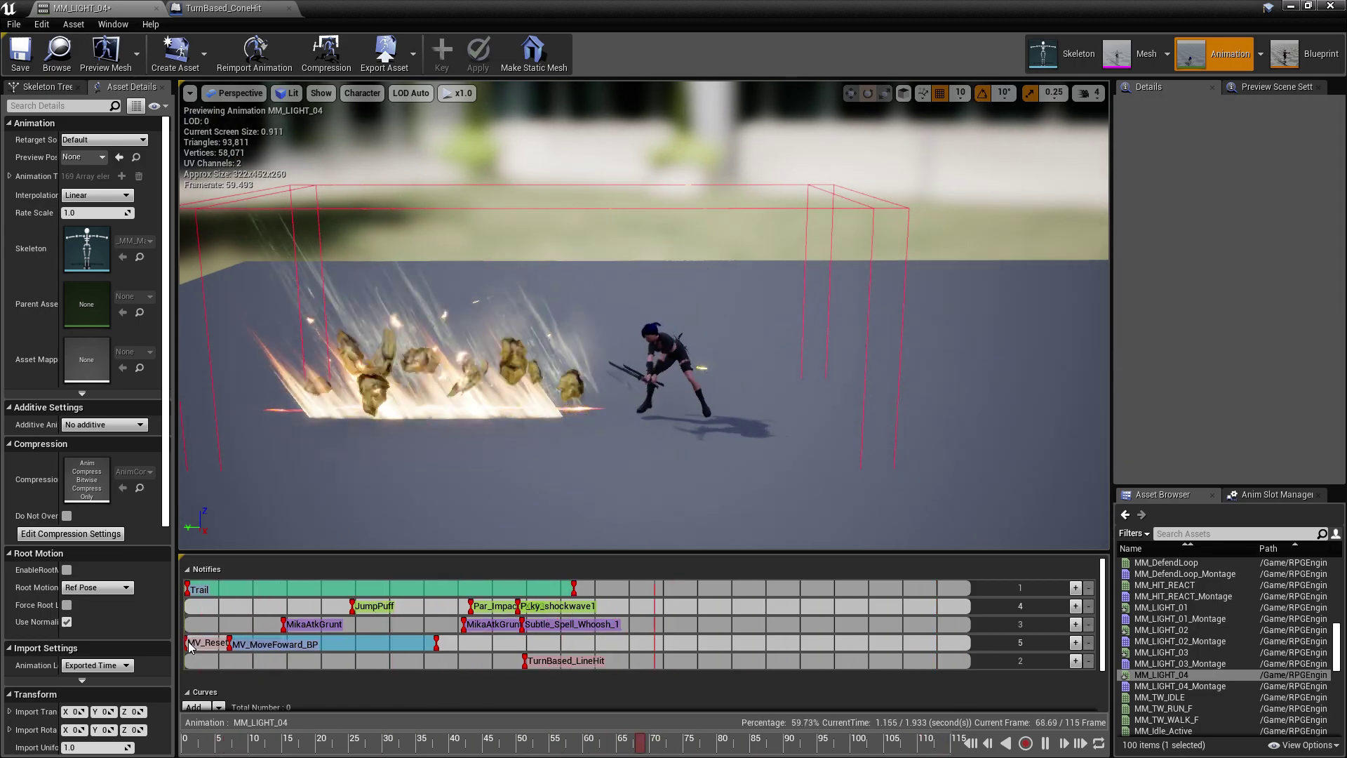
Move the MV_MoveFoward_BP start to 0.081 sec so it spans 0.538 sec.
left_click(233, 644)
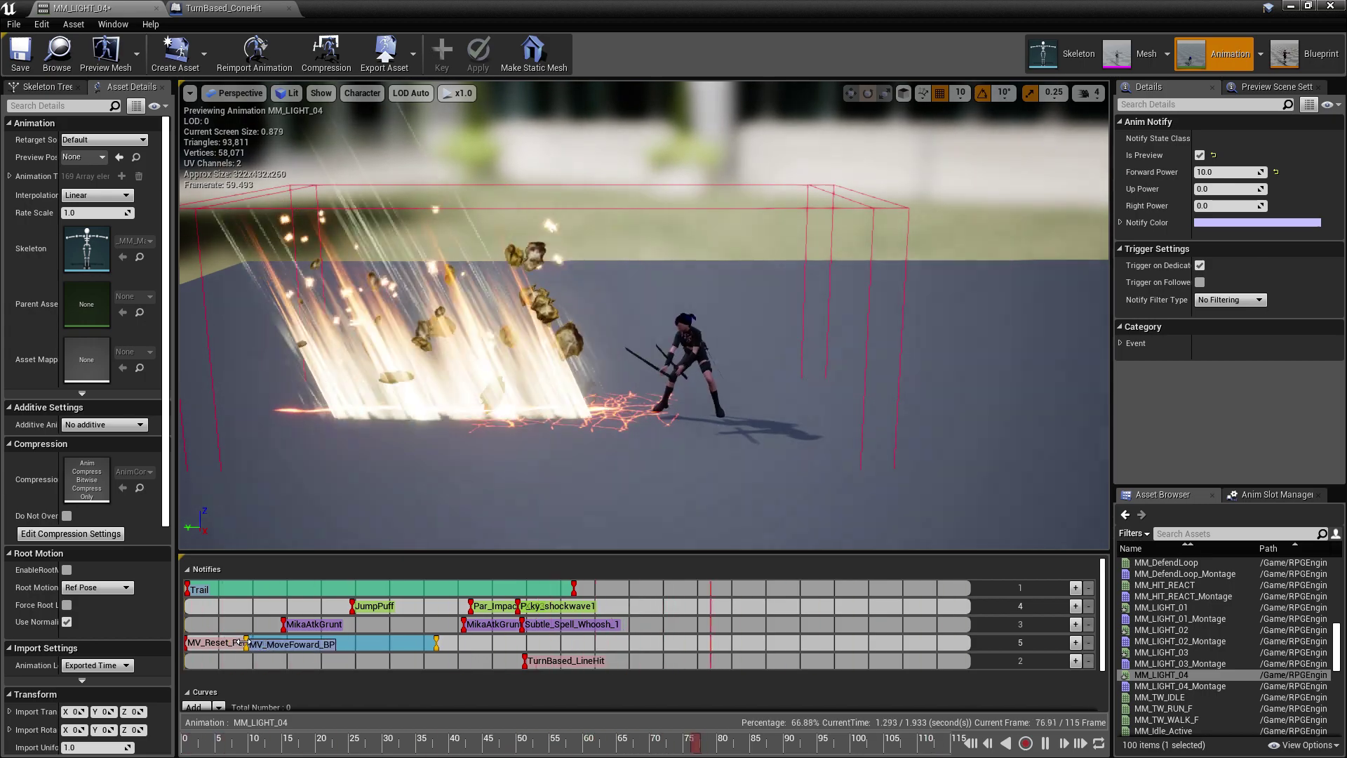
left_click_drag(231, 642, 259, 650)
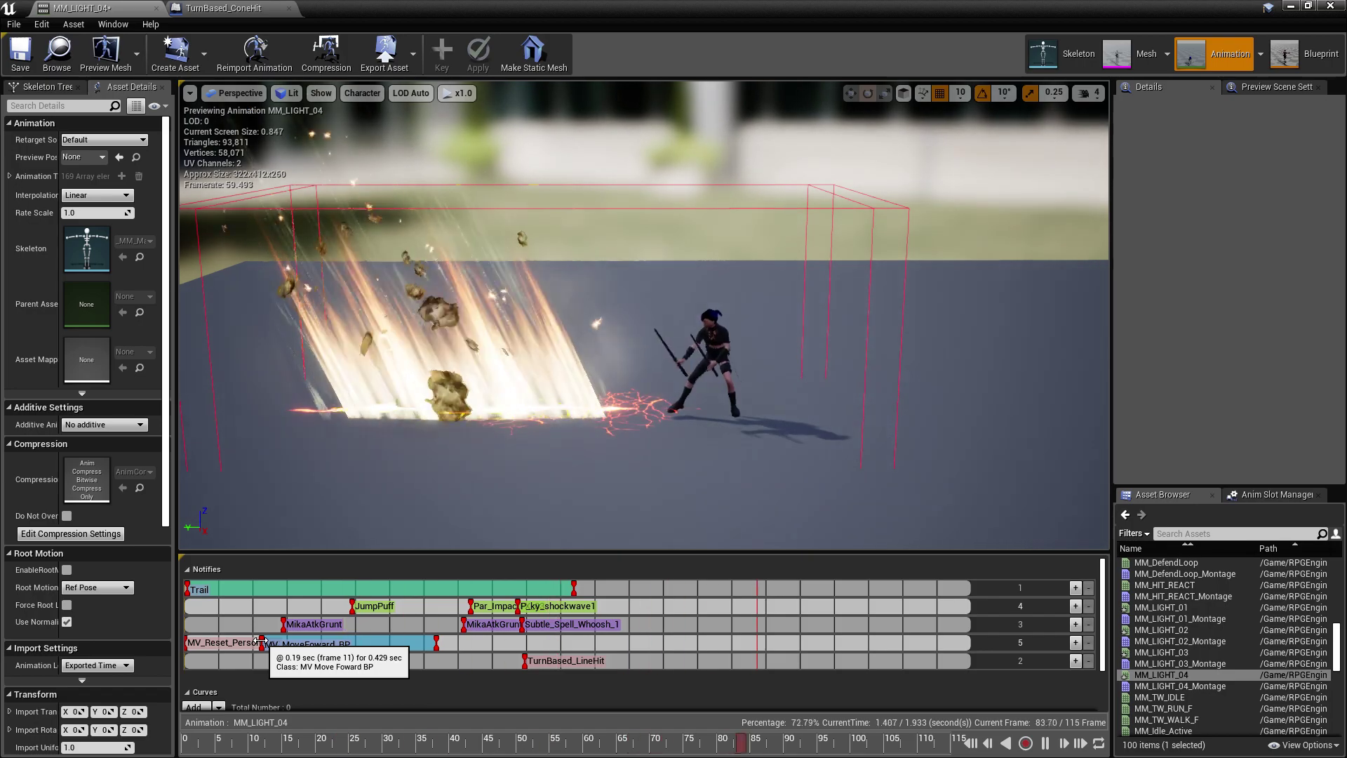
left_click_drag(263, 641, 286, 646)
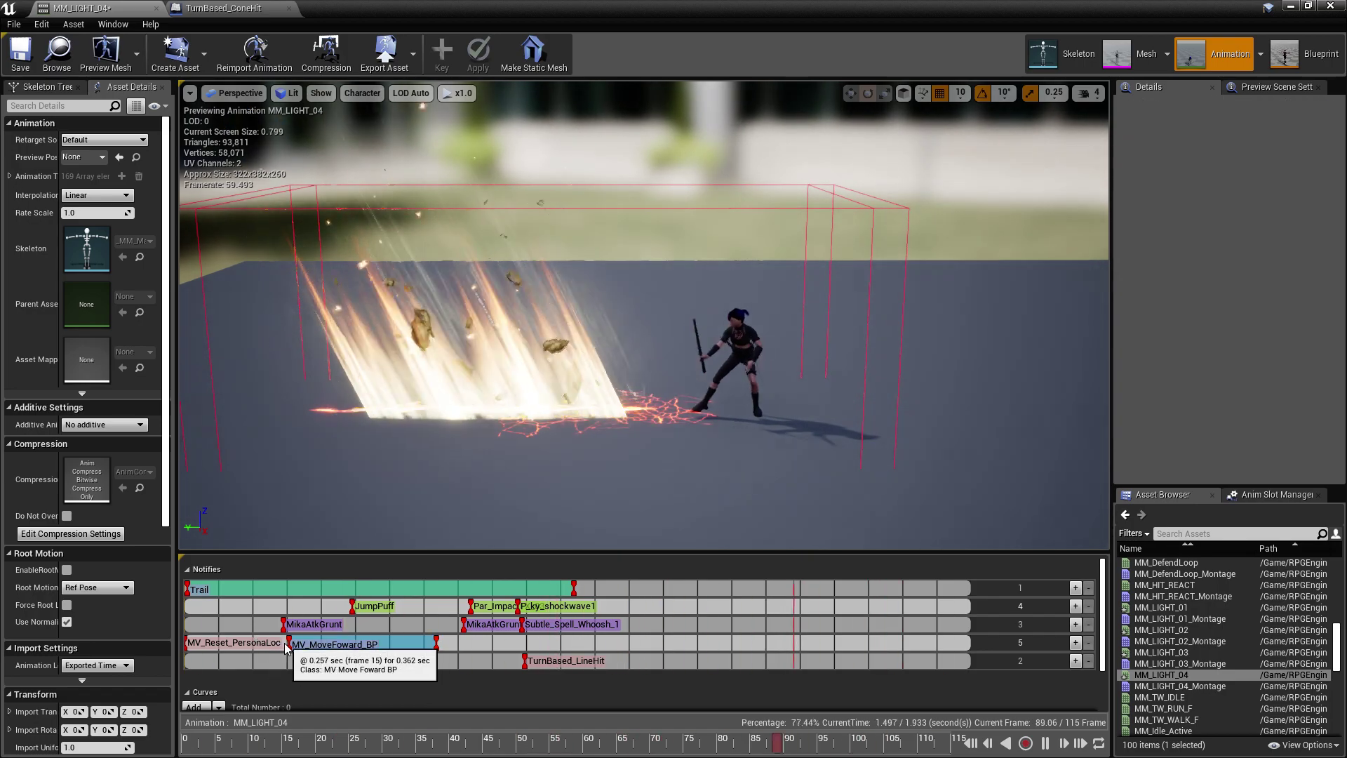
left_click_drag(284, 642, 217, 645)
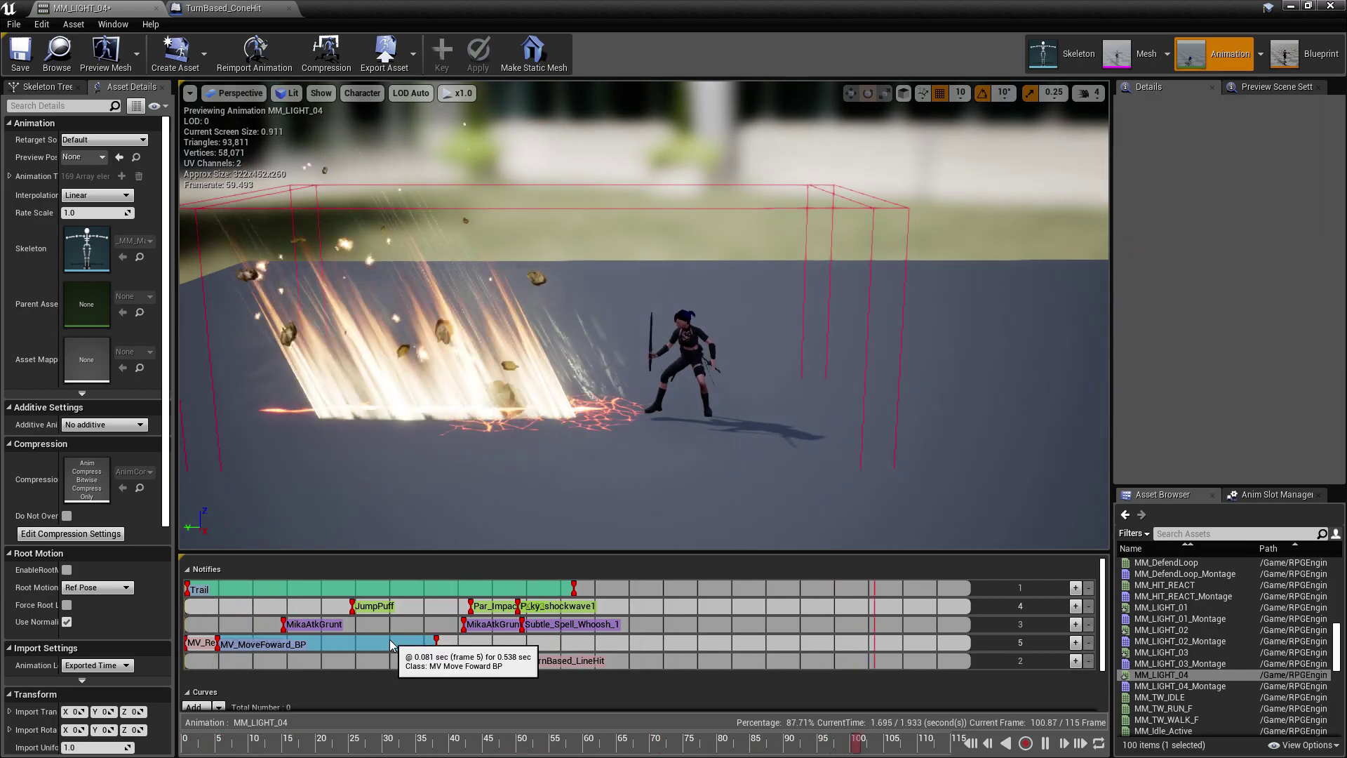
left_click(434, 649)
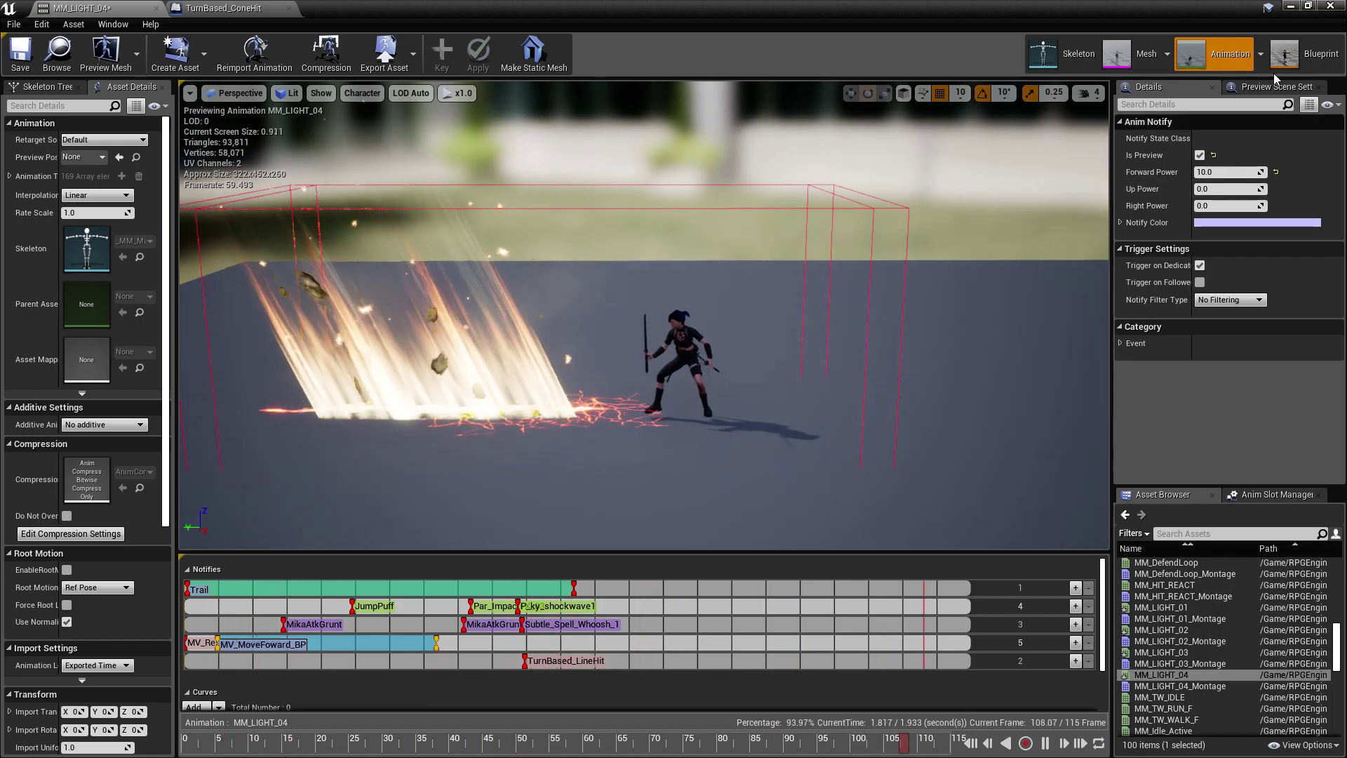
Open the TurnBased_LineHit notify blueprint and bring its Received Notify and trace nodes into view.
right_click(574, 665)
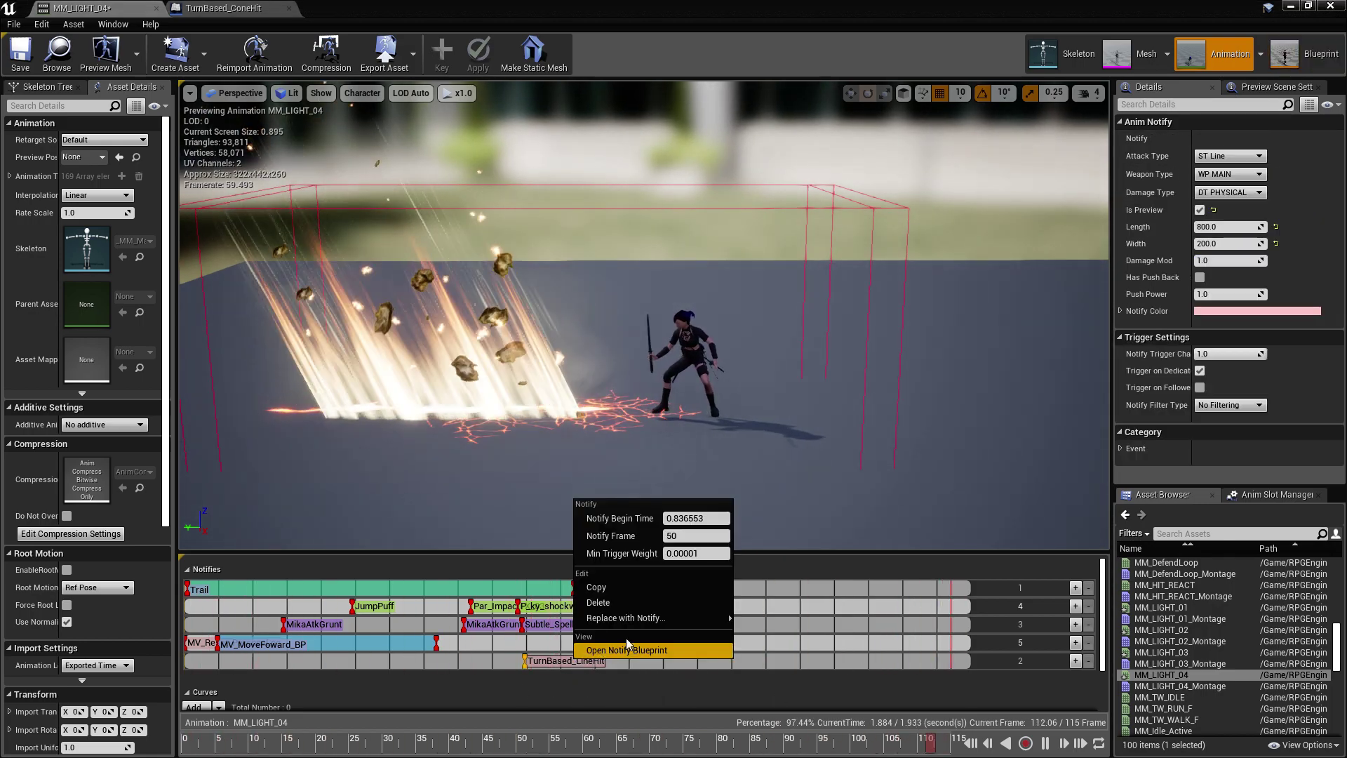
left_click(617, 644)
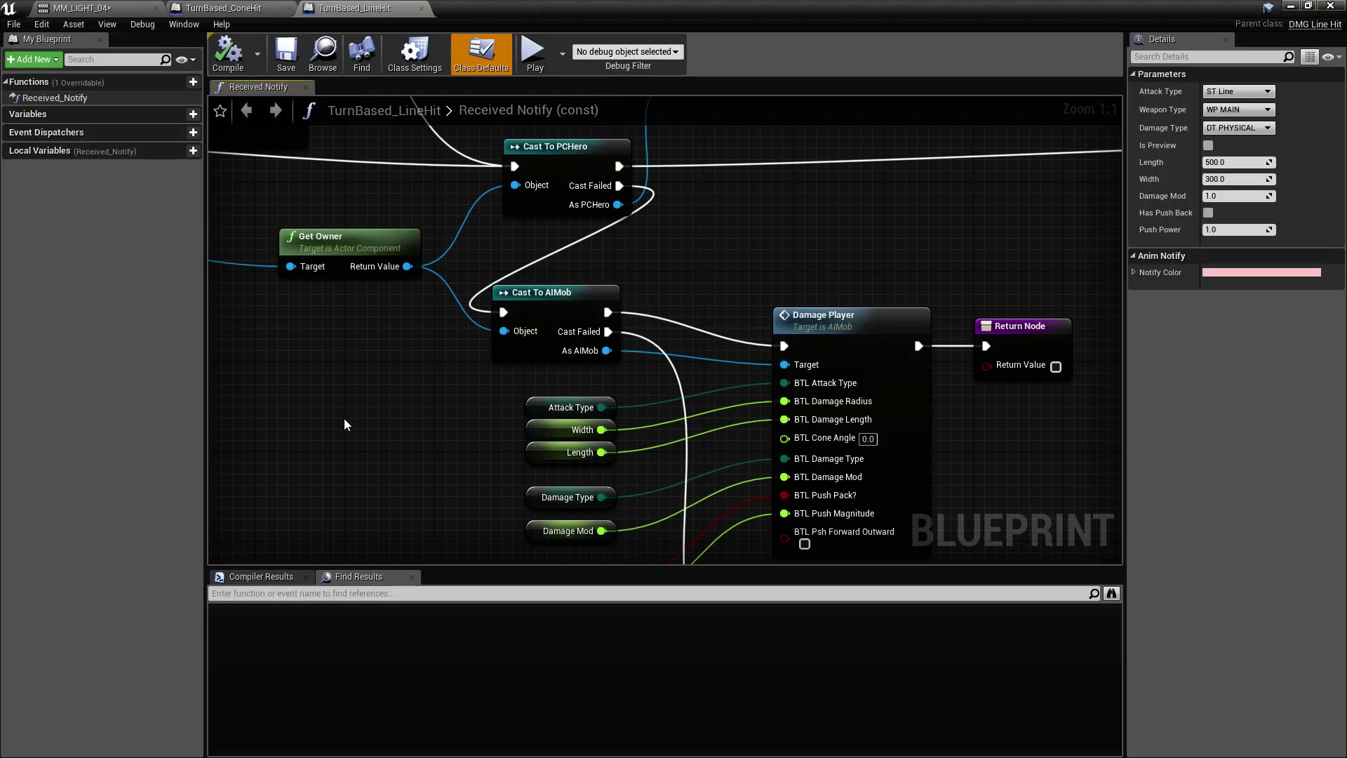
scroll(343, 418, "down", 1)
right_click_drag(344, 419, 587, 422)
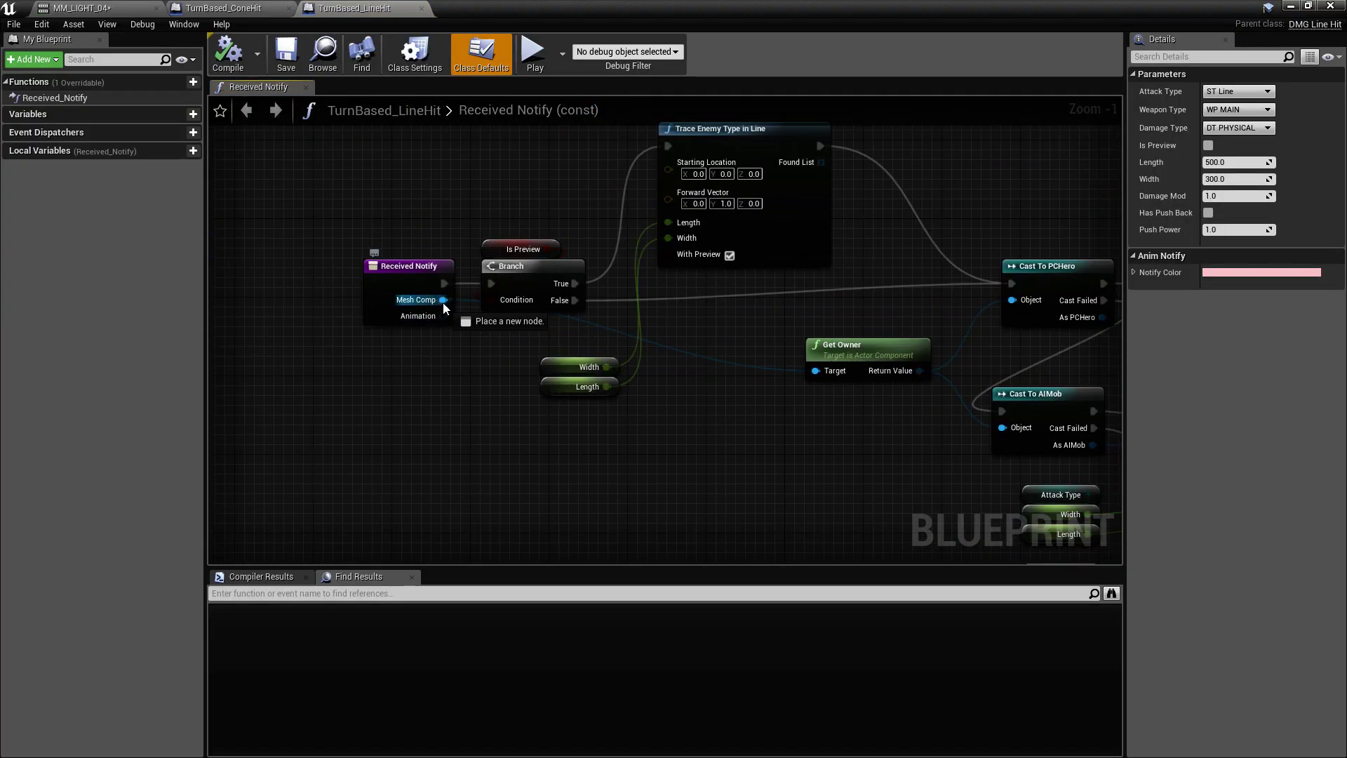
Add a GetWorldLocation node for the mesh and wire it into the trace's Starting Location.
left_click_drag(469, 428, 472, 428)
type("get me")
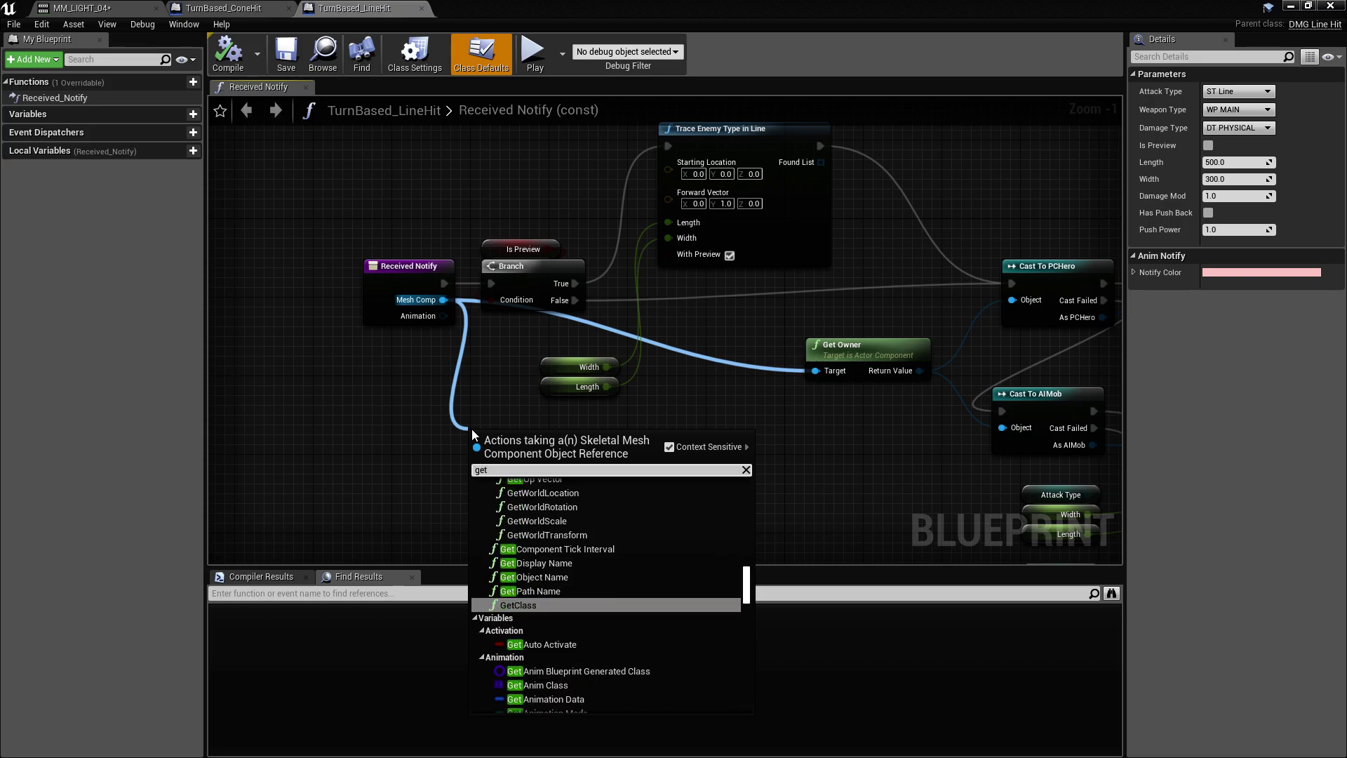
key("BackSpace")
key("BackSpace")
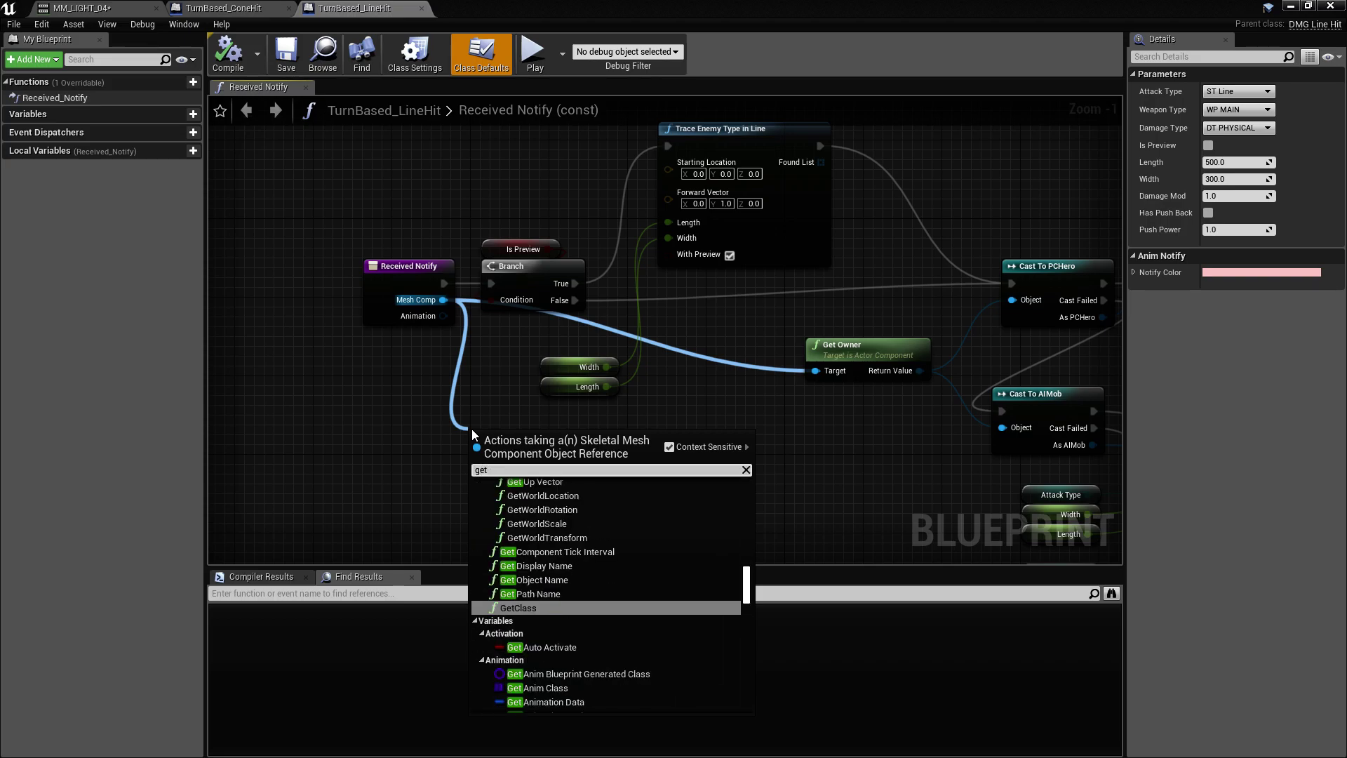
type("location")
key("Return")
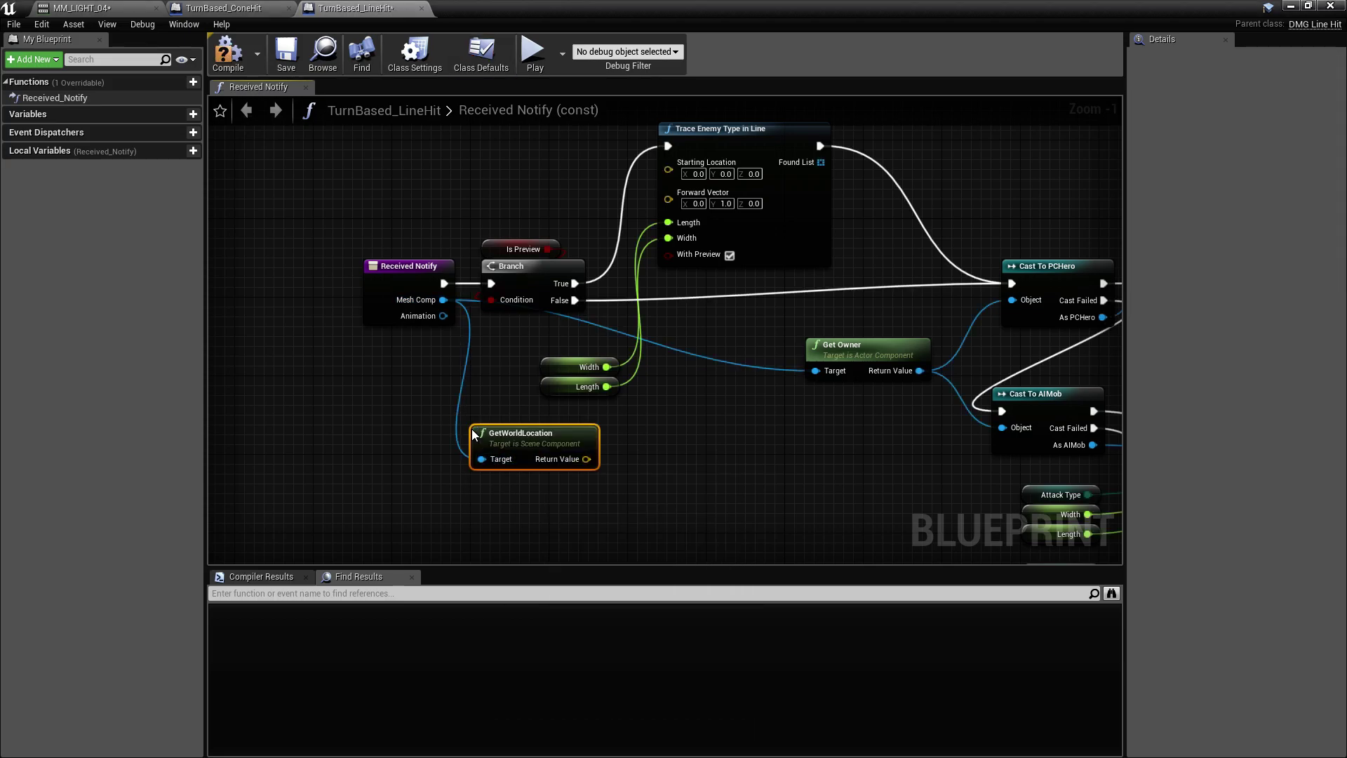
left_click_drag(585, 460, 675, 166)
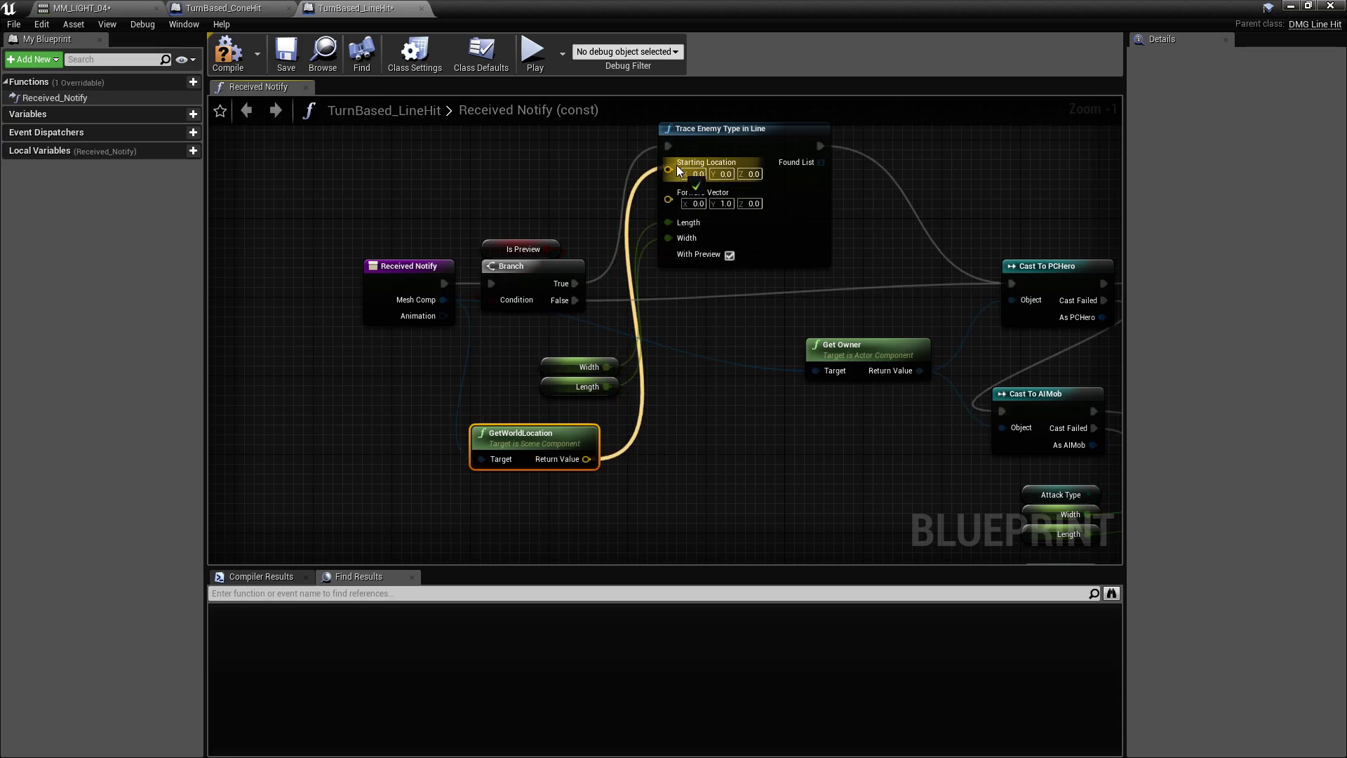
Save the TurnBased_LineHit blueprint and return to the MM_LIGHT_04 animation.
left_click(296, 52)
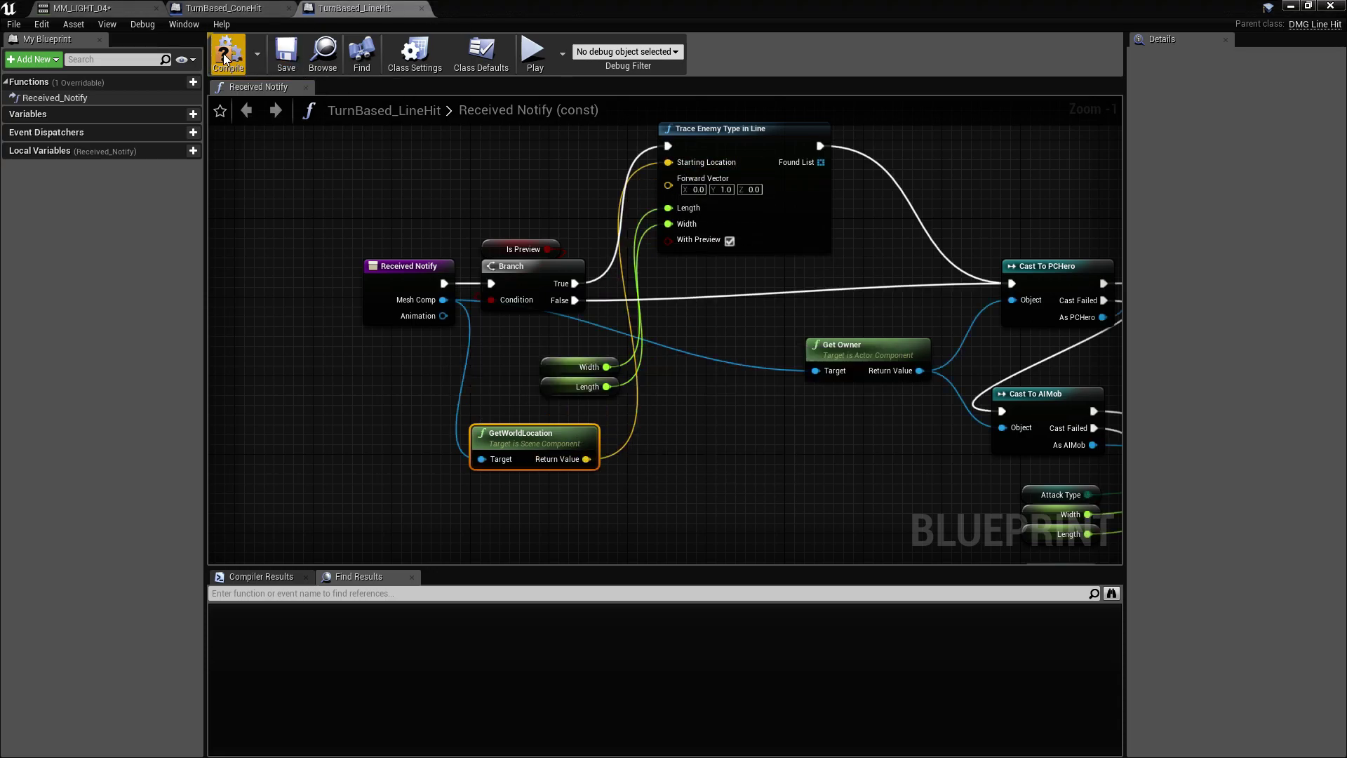
left_click(242, 11)
left_click(79, 10)
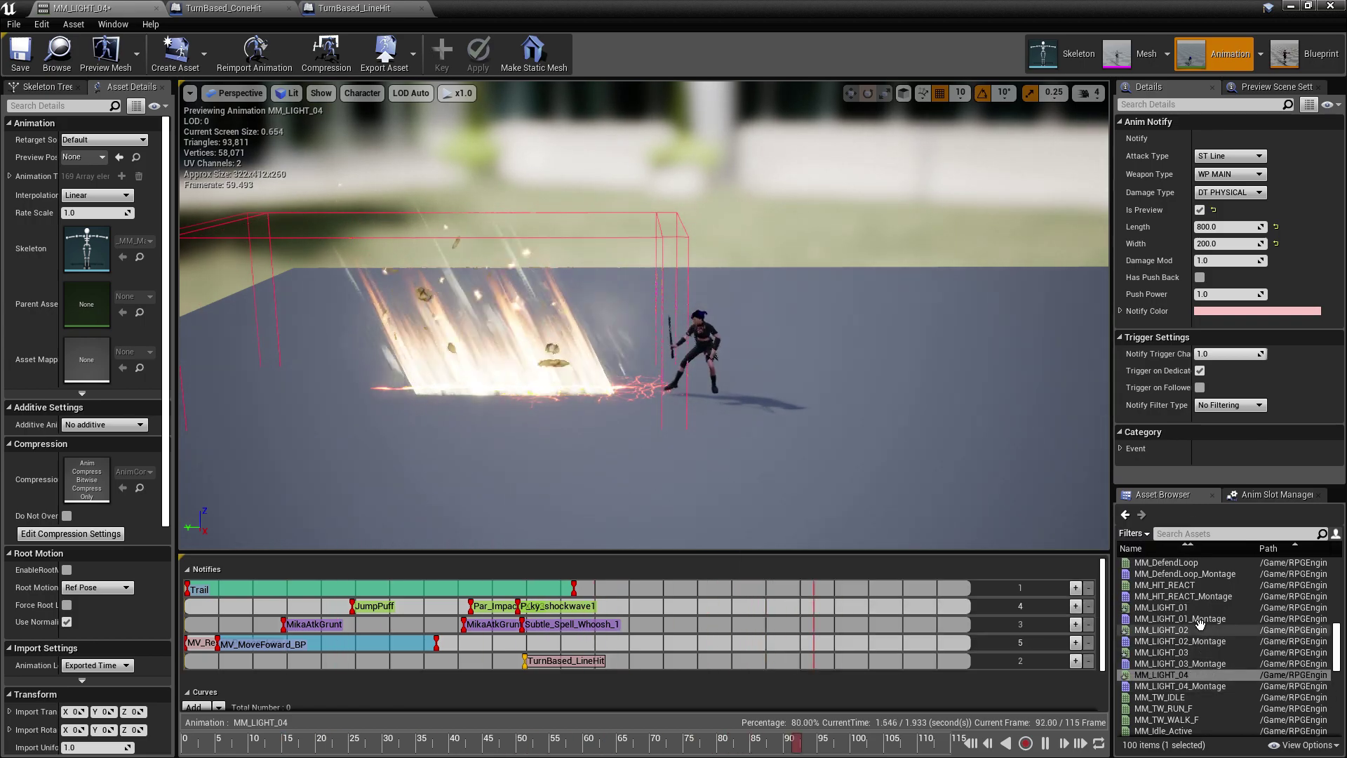
Delete the MV_Reset notify from MM_LIGHT_04.
right_click(203, 646)
left_click(239, 572)
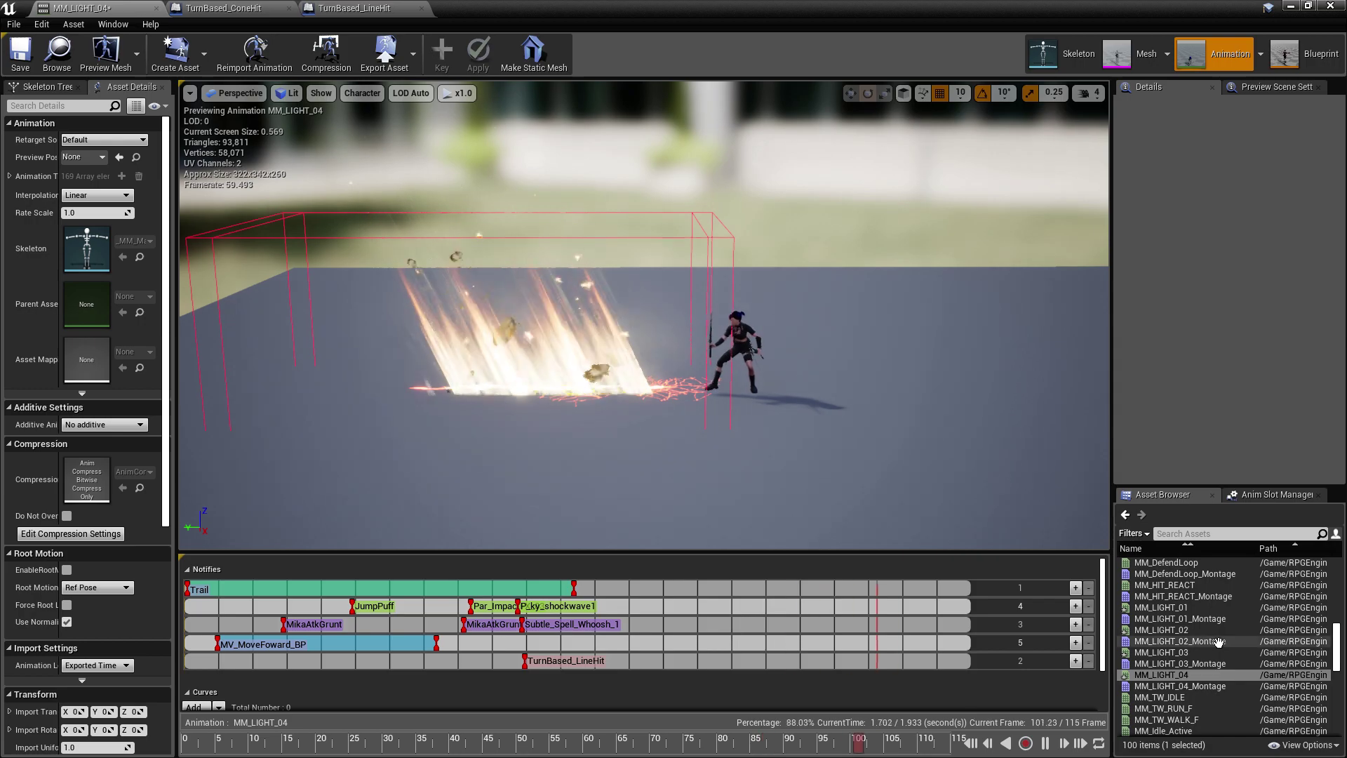
scroll(1219, 642, "up", 2)
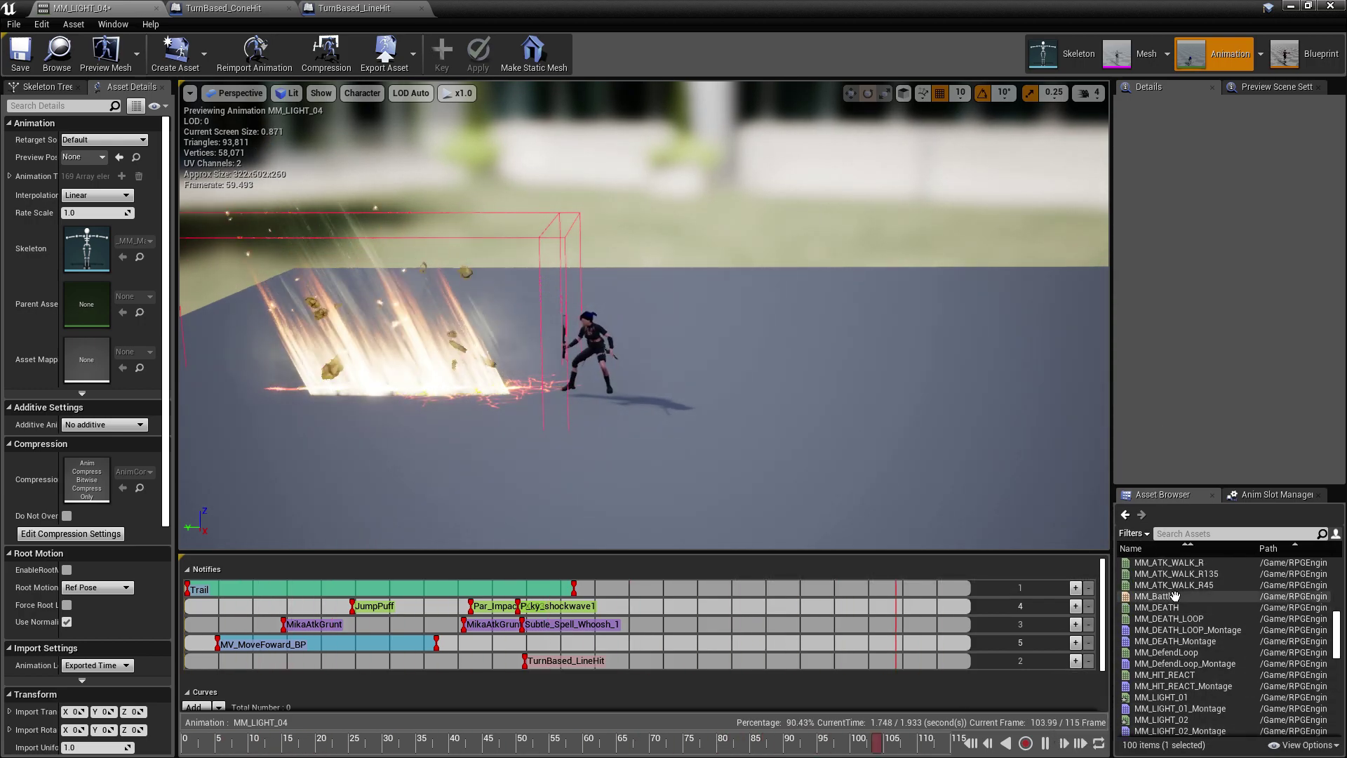
mouse_move(1229, 619)
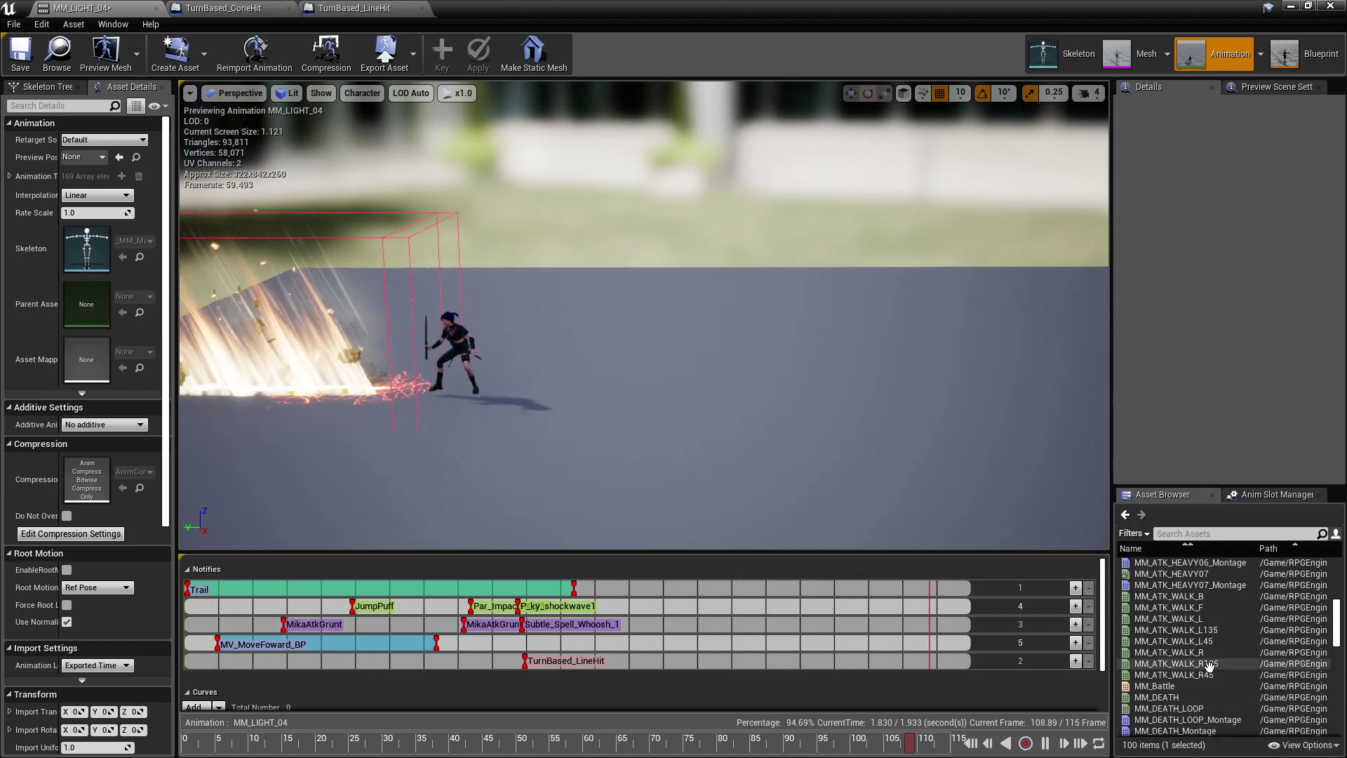
scroll(1193, 635, "up", 5)
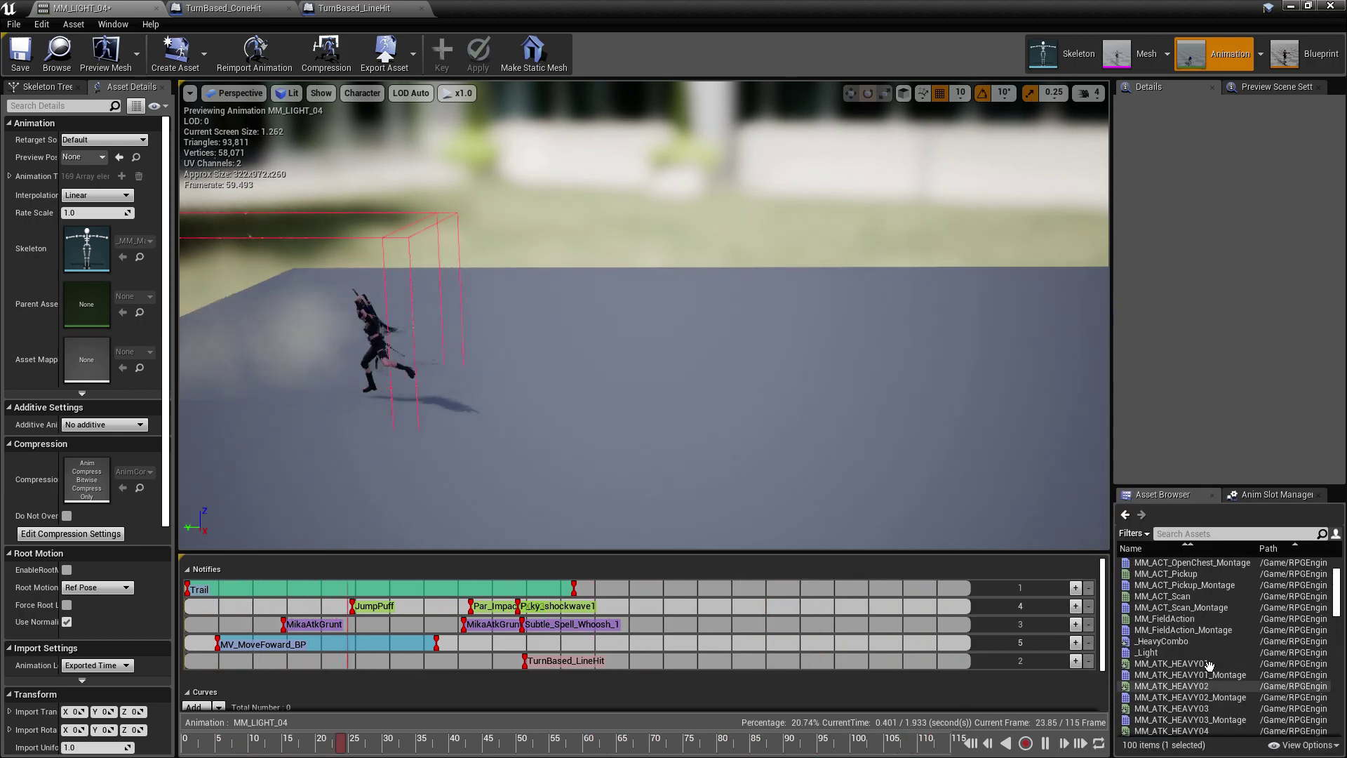
Open the _Light montage and add an MV_Reset_PersonaLoc notify at the start of its Notifies track.
double_click(1146, 651)
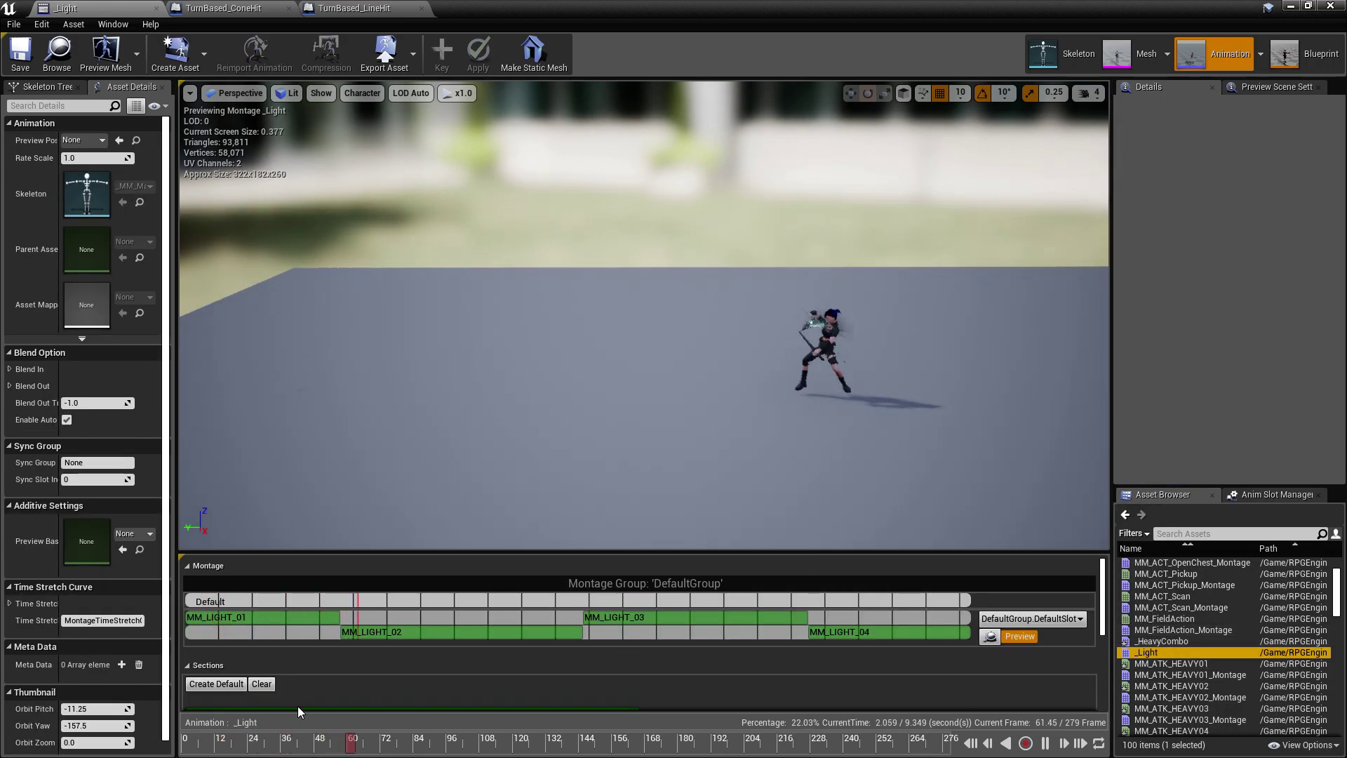
scroll(298, 712, "down", 3)
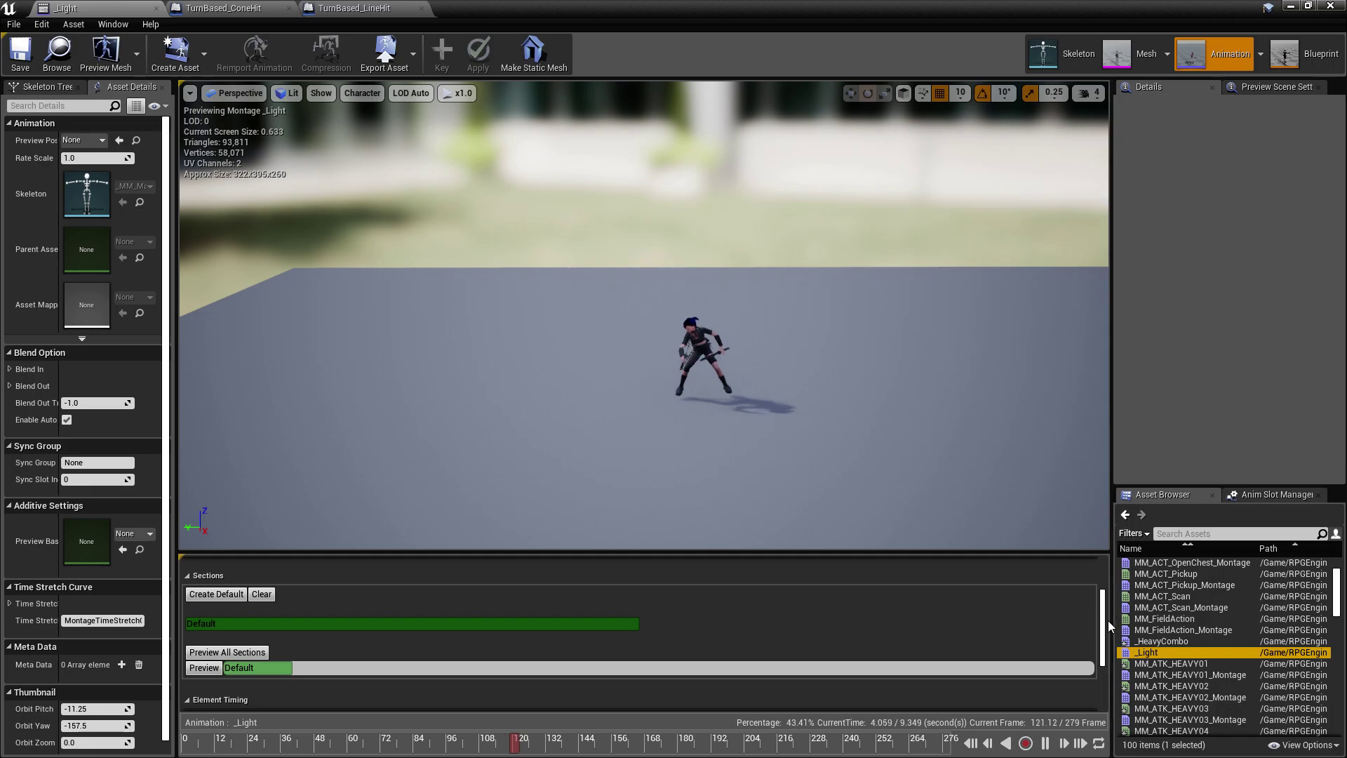
left_click_drag(1103, 627, 1104, 692)
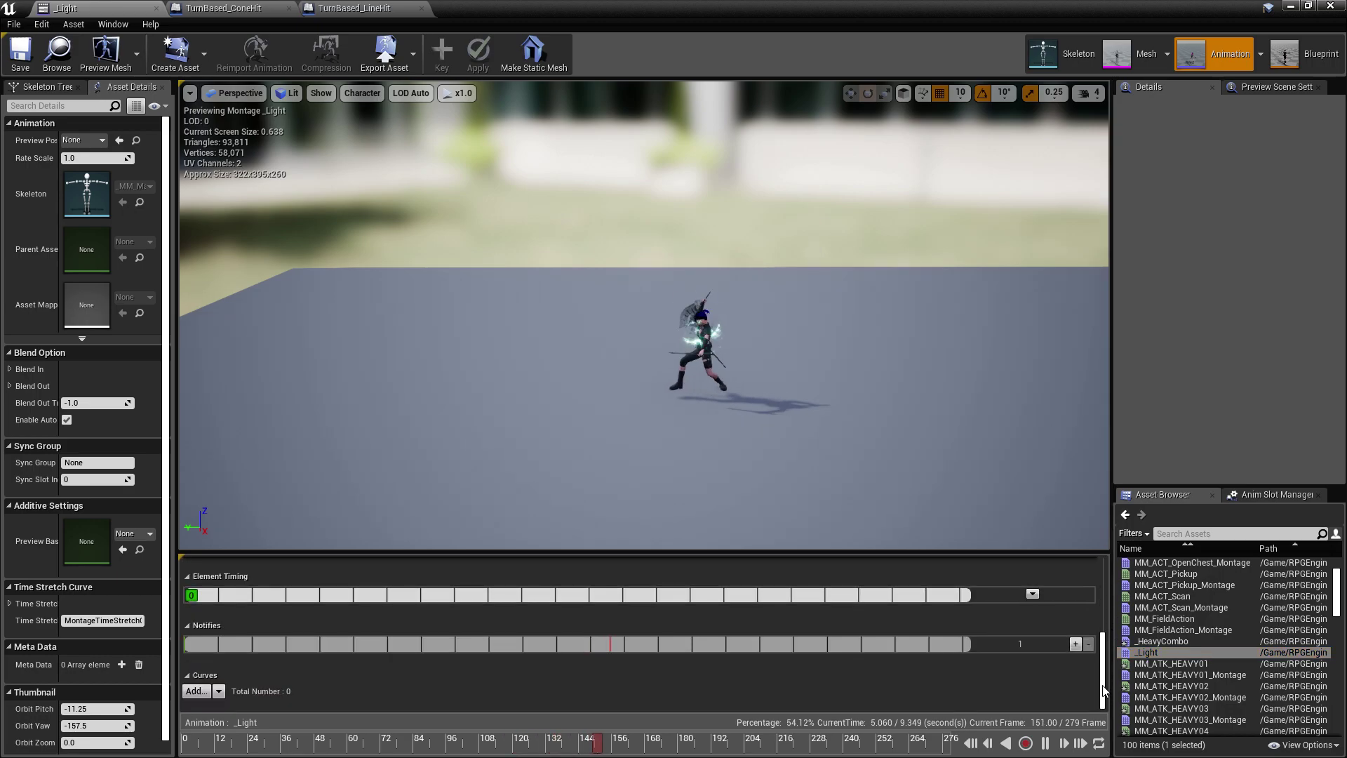
right_click(188, 641)
mouse_move(255, 661)
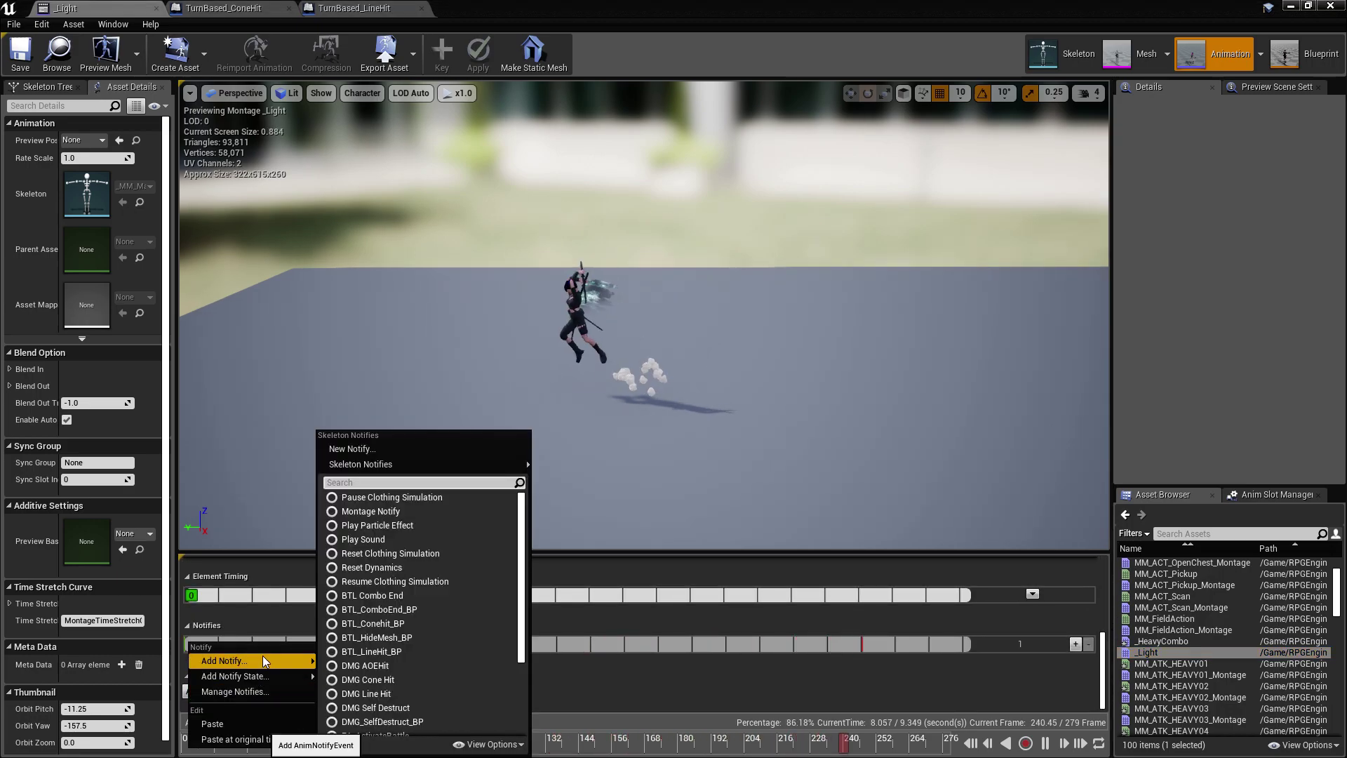
scroll(407, 675, "down", 3)
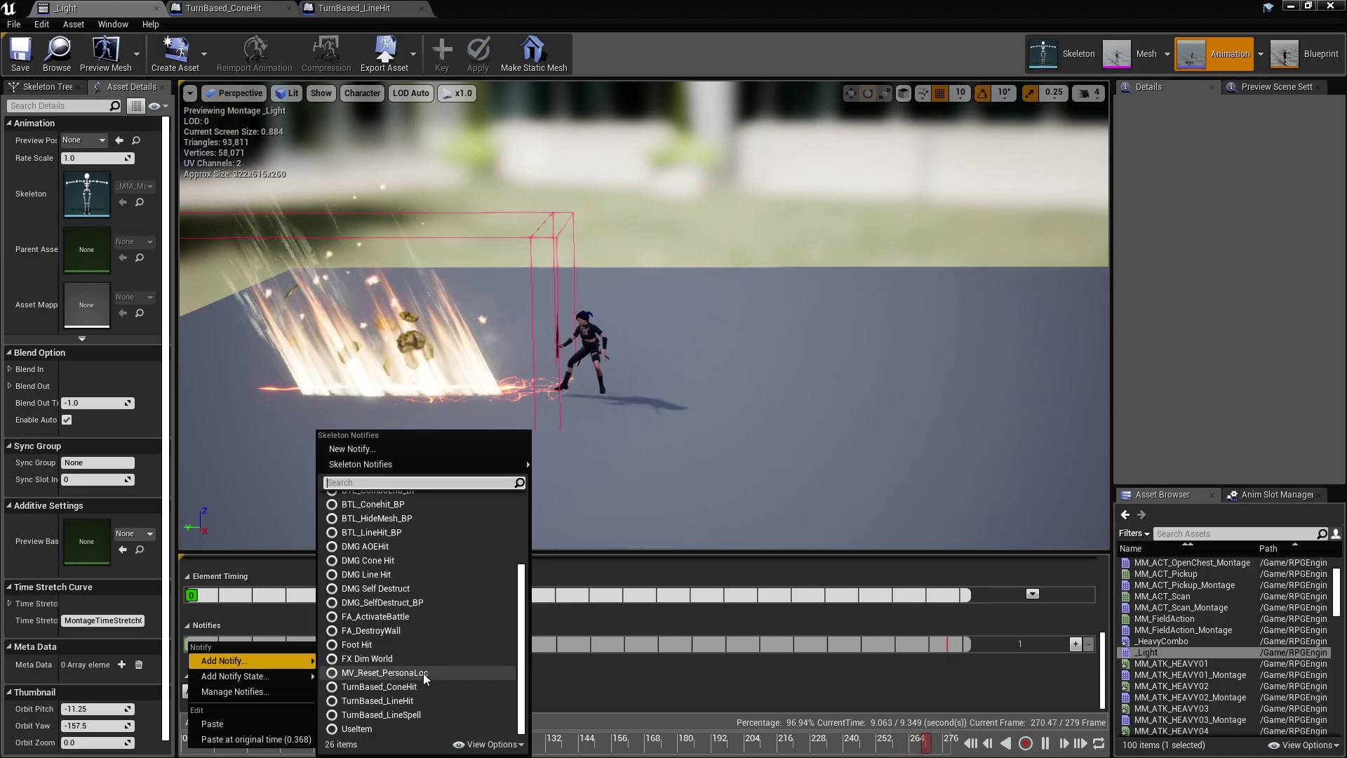
left_click(370, 673)
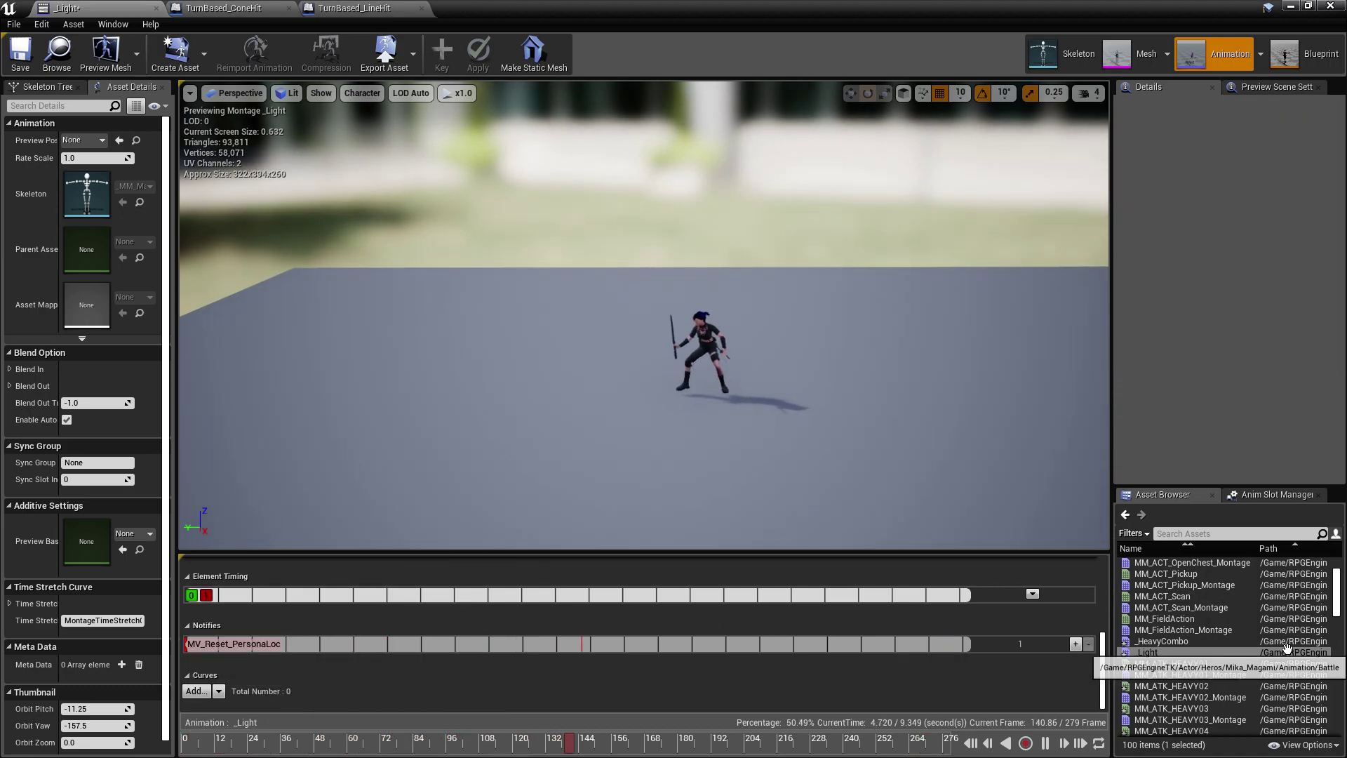
scroll(1231, 642, "up", 2)
scroll(1231, 641, "down", 7)
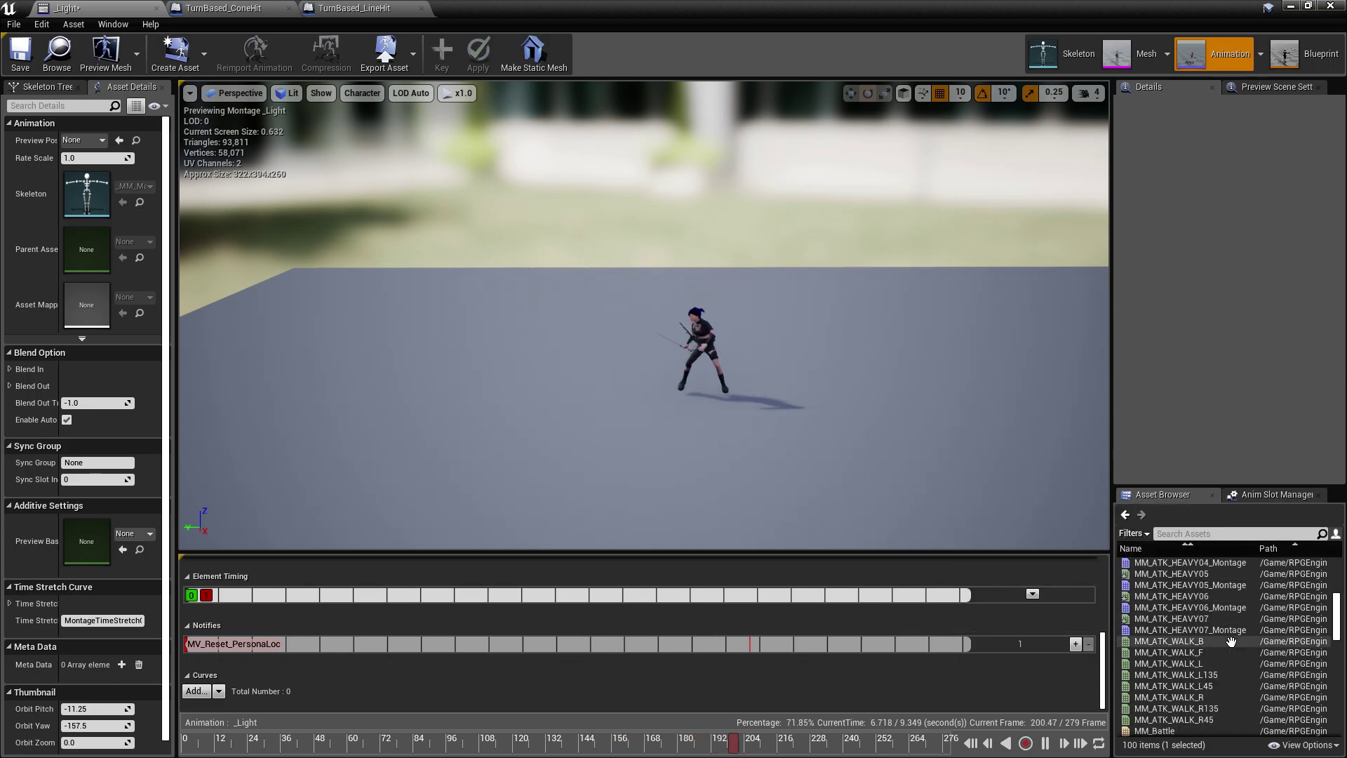
scroll(1232, 642, "down", 3)
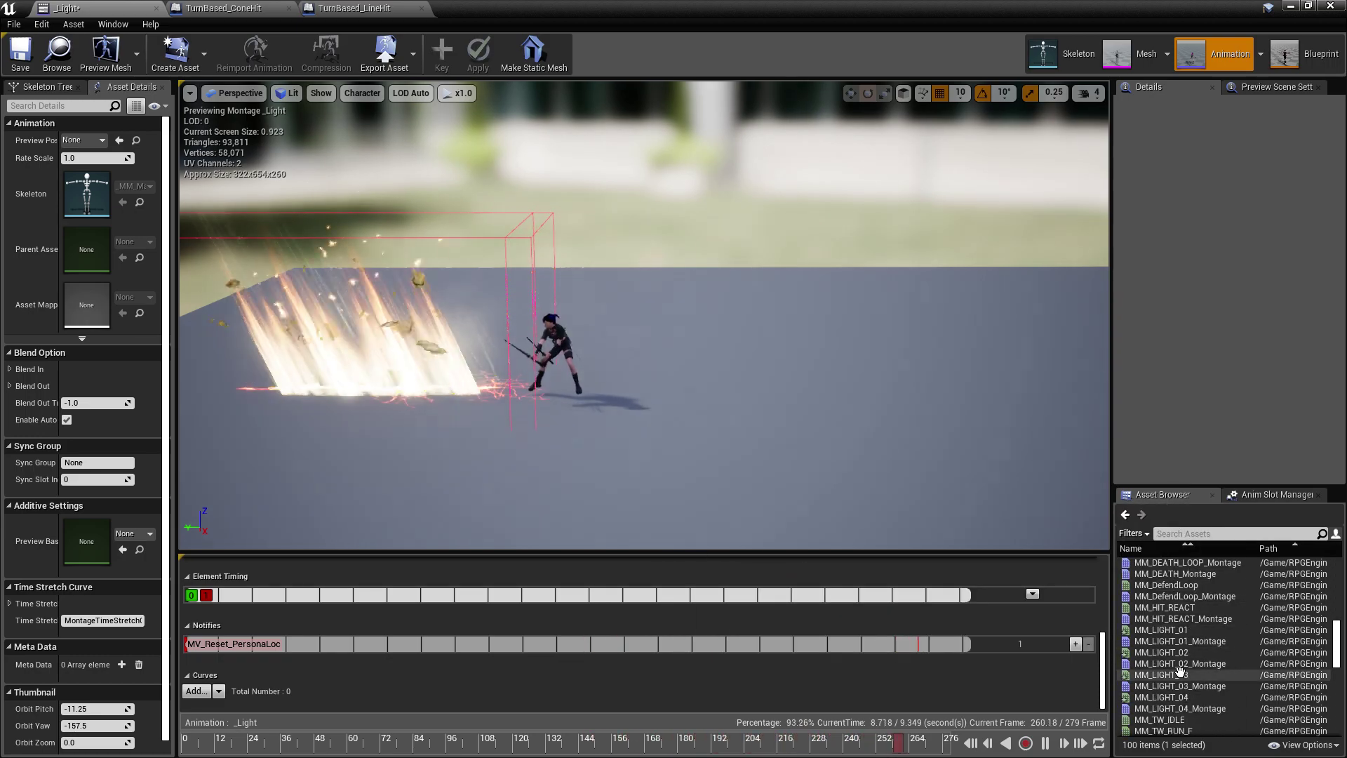
Check MM_LIGHT_01, then delete the MV_Reset_PersonaLoc notify from MM_LIGHT_02.
double_click(1176, 630)
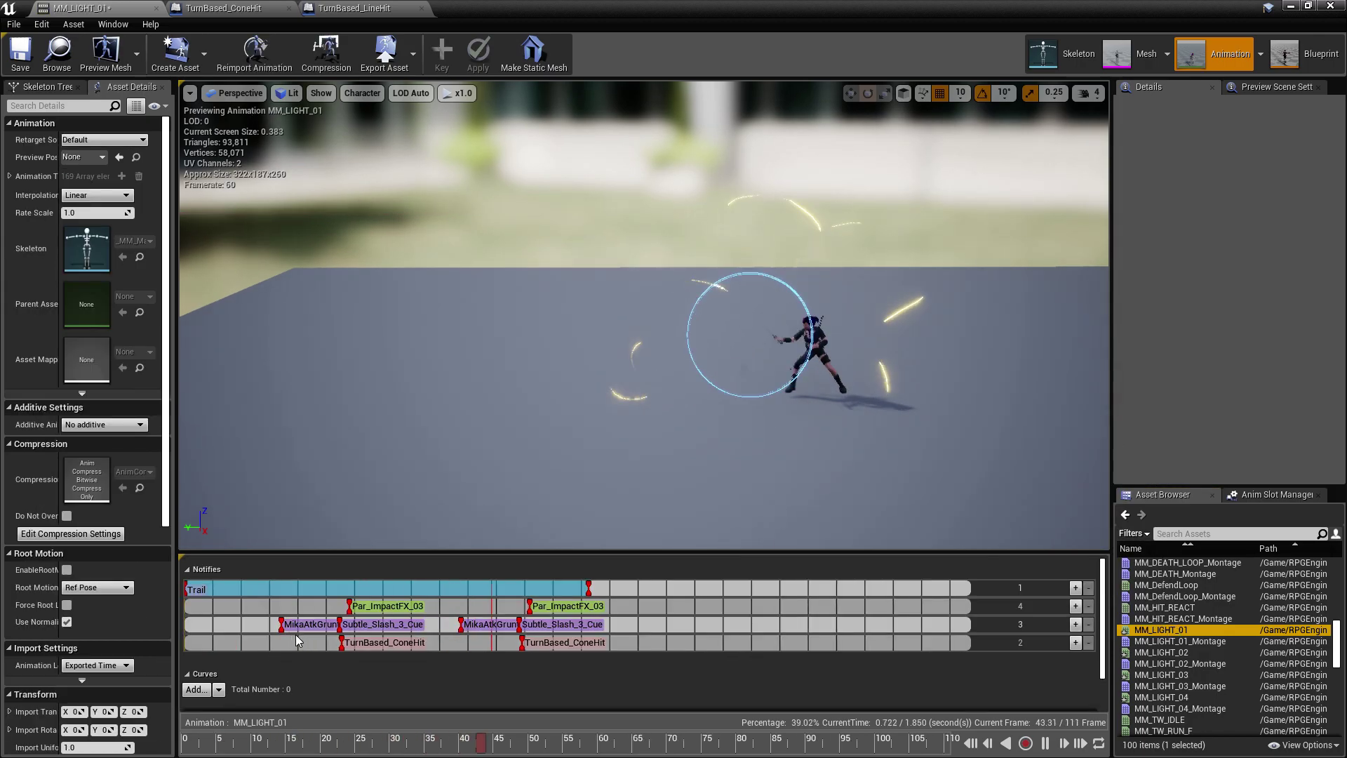
double_click(1158, 652)
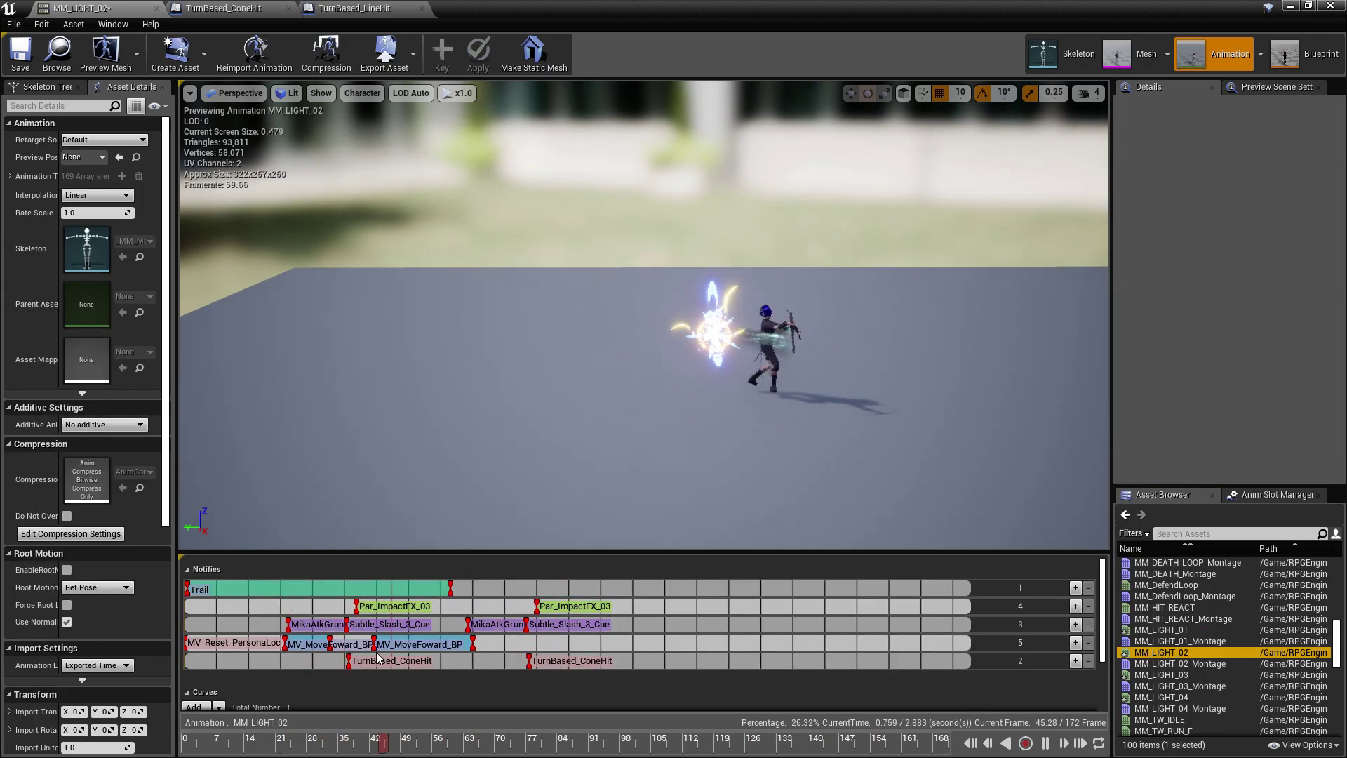
right_click(202, 650)
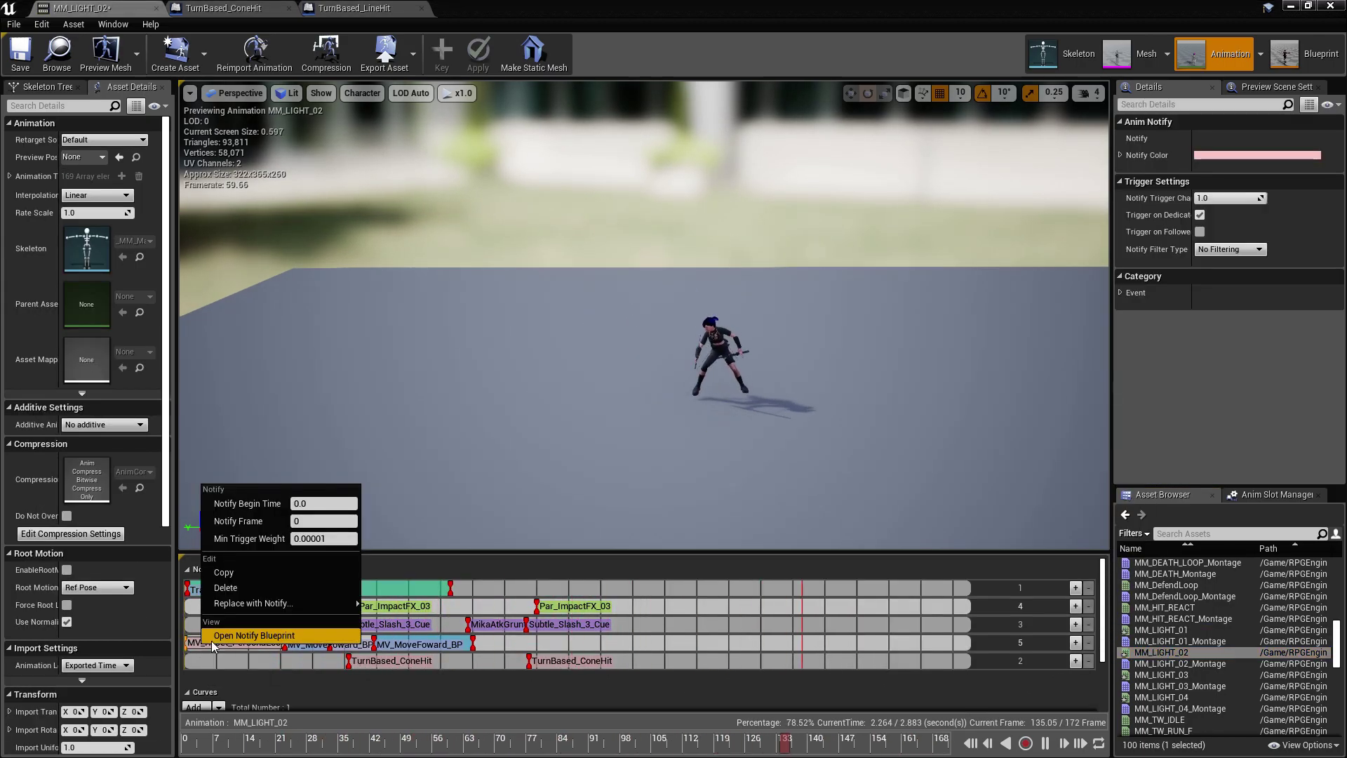
left_click(242, 587)
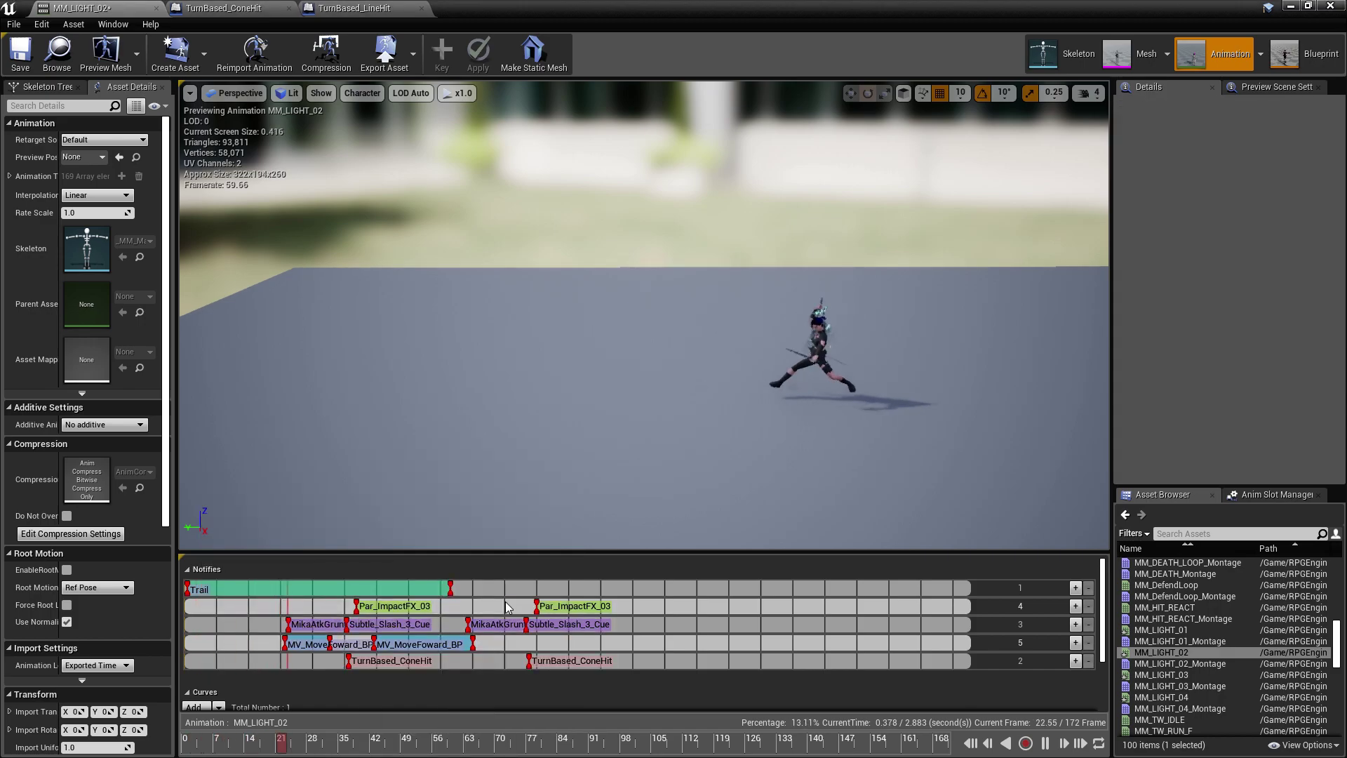
Review MM_LIGHT_03 and MM_LIGHT_04, whose fifth track holds only MV_MoveFoward_BP.
double_click(1159, 676)
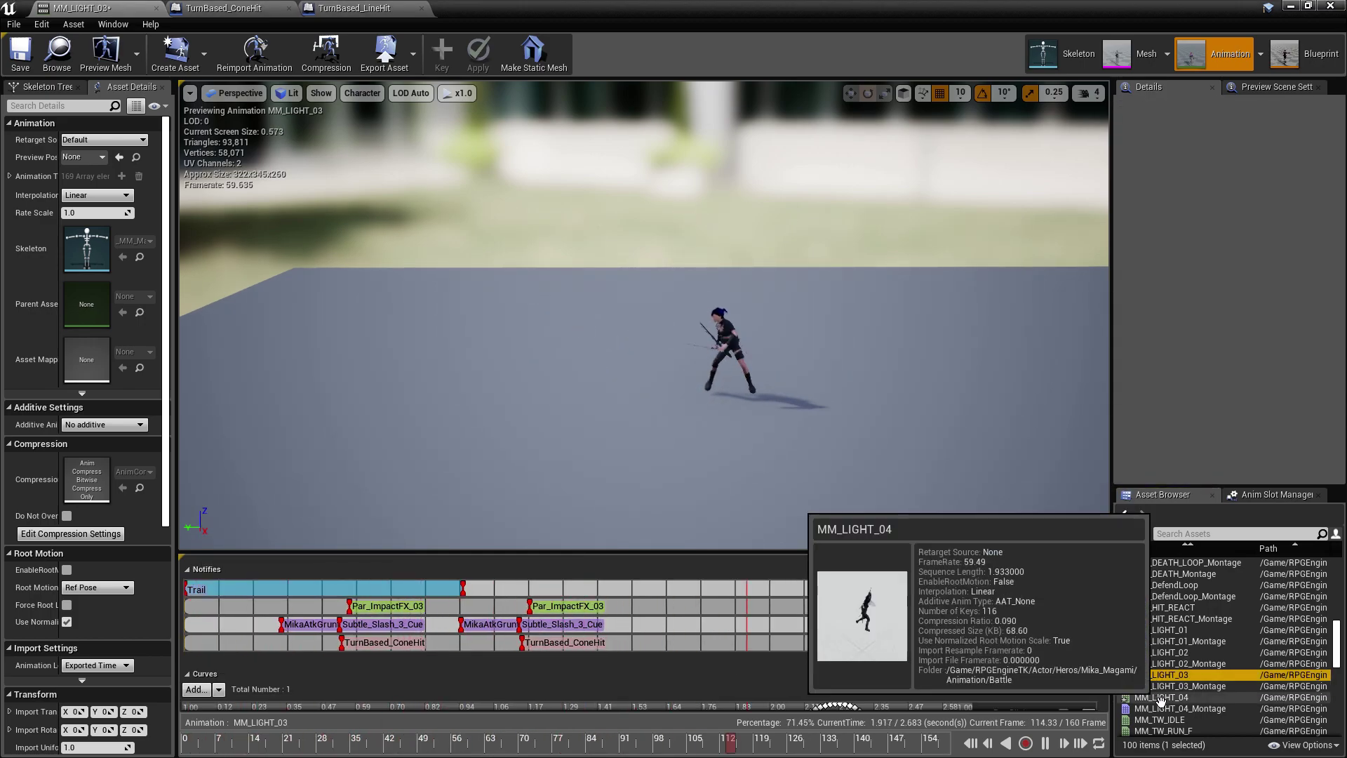
double_click(1161, 697)
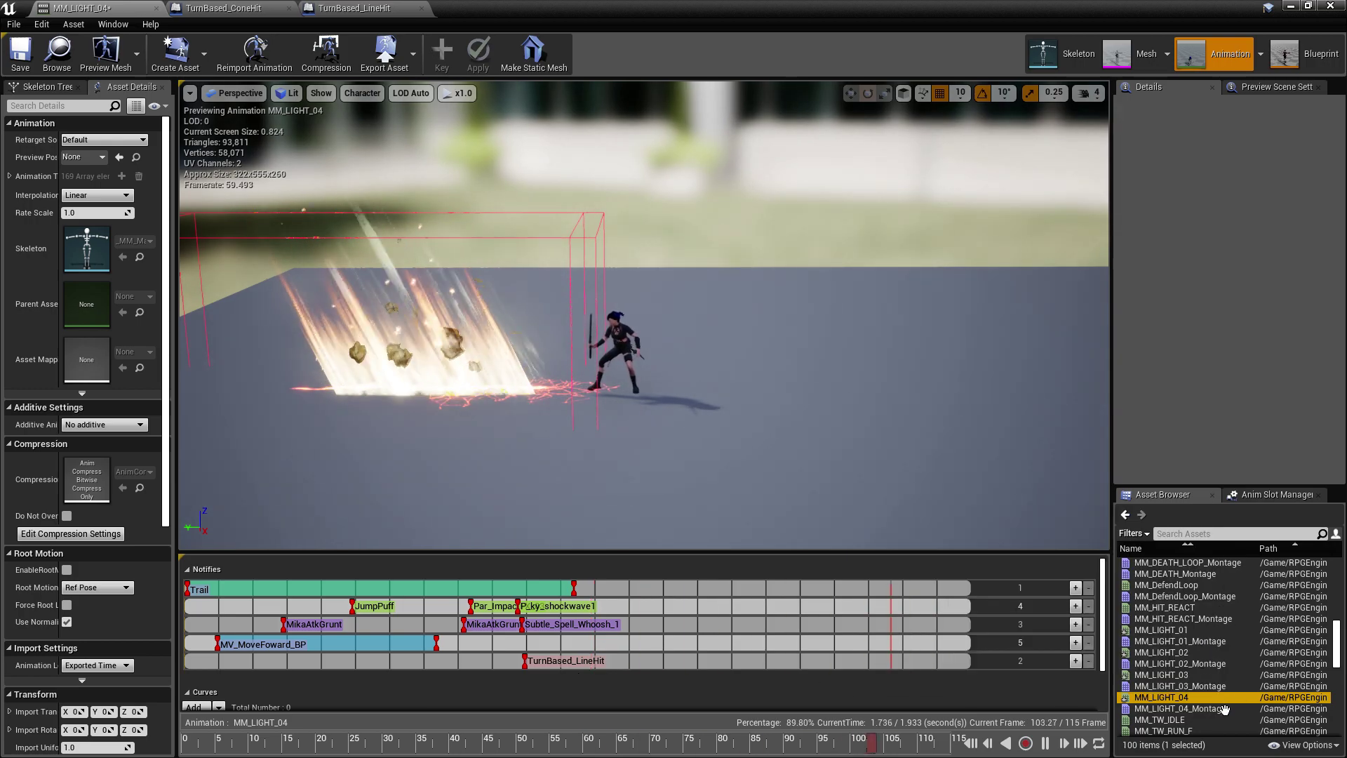
scroll(1191, 647, "up", 4)
scroll(1186, 639, "up", 5)
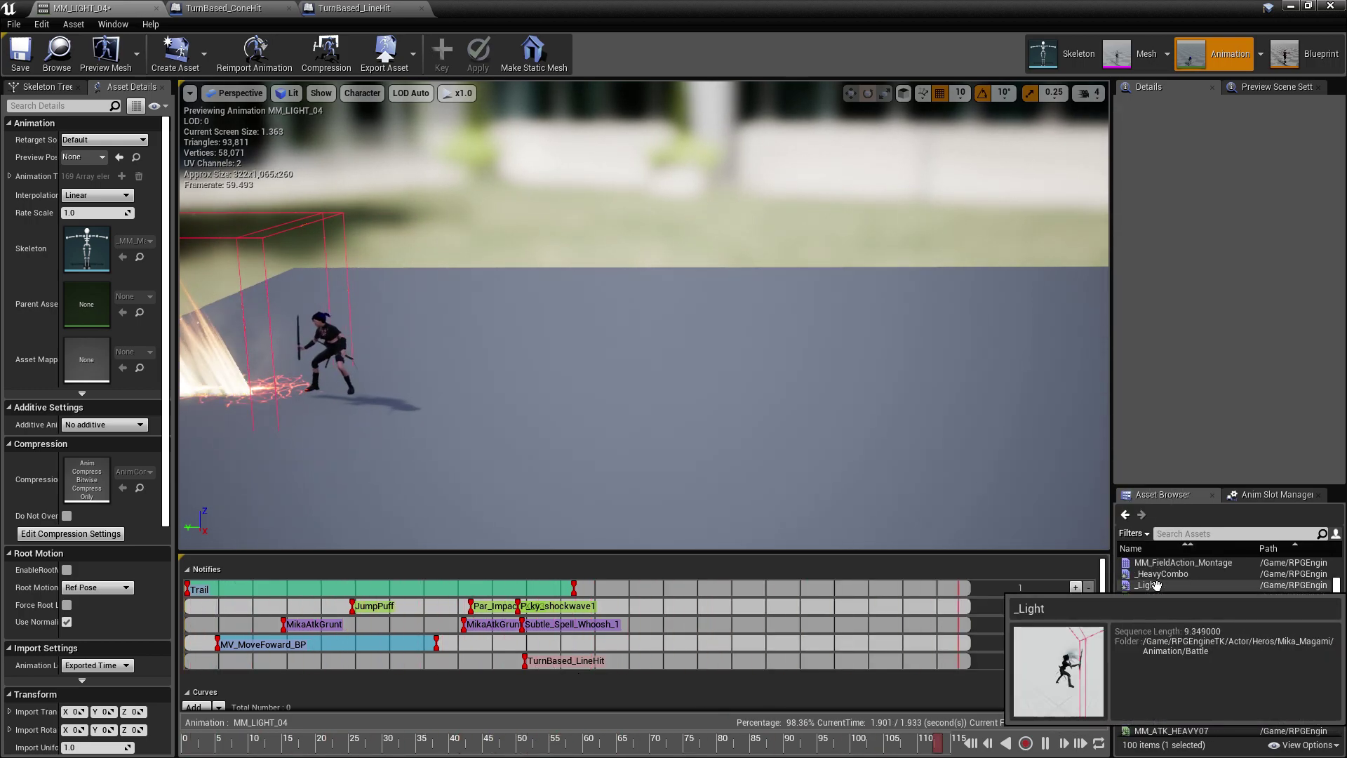
Reopen the _Light montage and orbit the preview closer to watch its four MM_LIGHT sections play.
double_click(1156, 585)
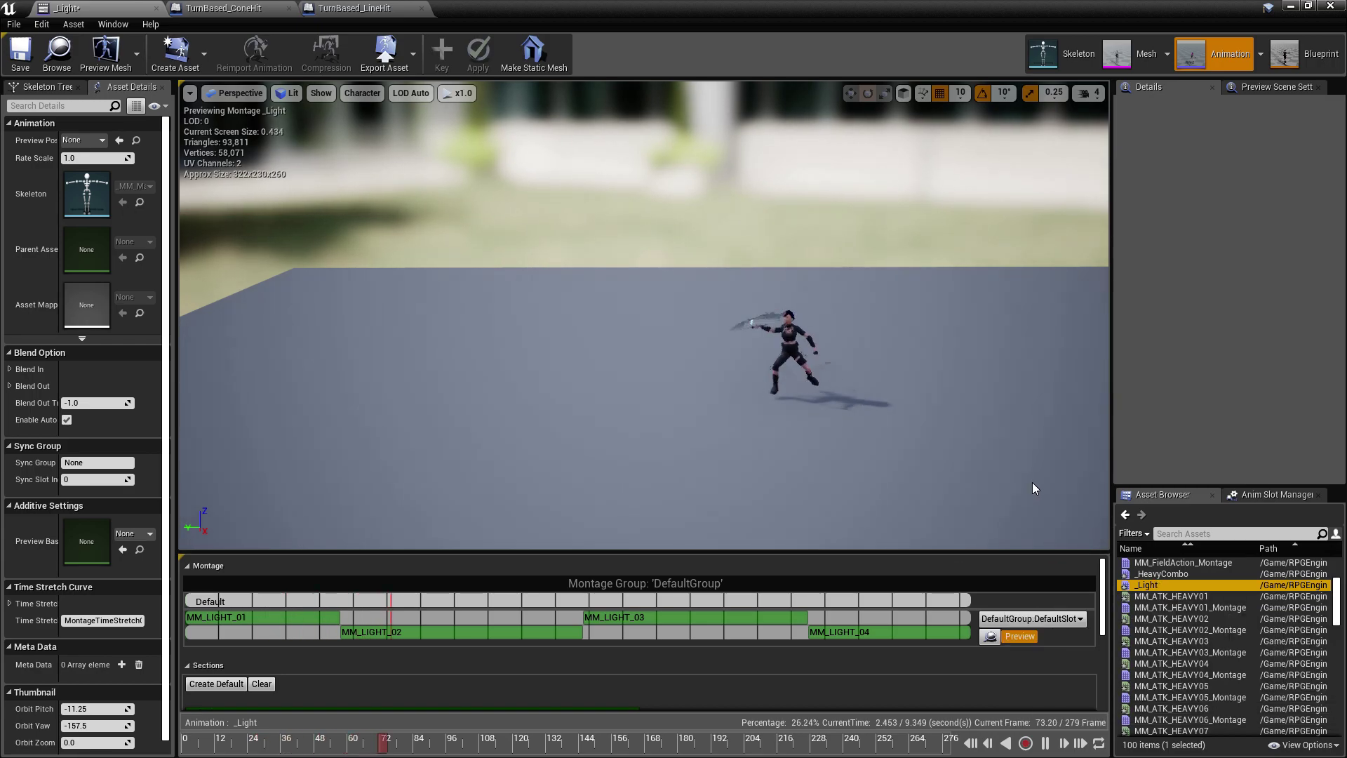
mouse_move(1033, 483)
left_mouse_down()
mouse_move(996, 449)
mouse_move(961, 478)
mouse_move(881, 478)
left_mouse_up()
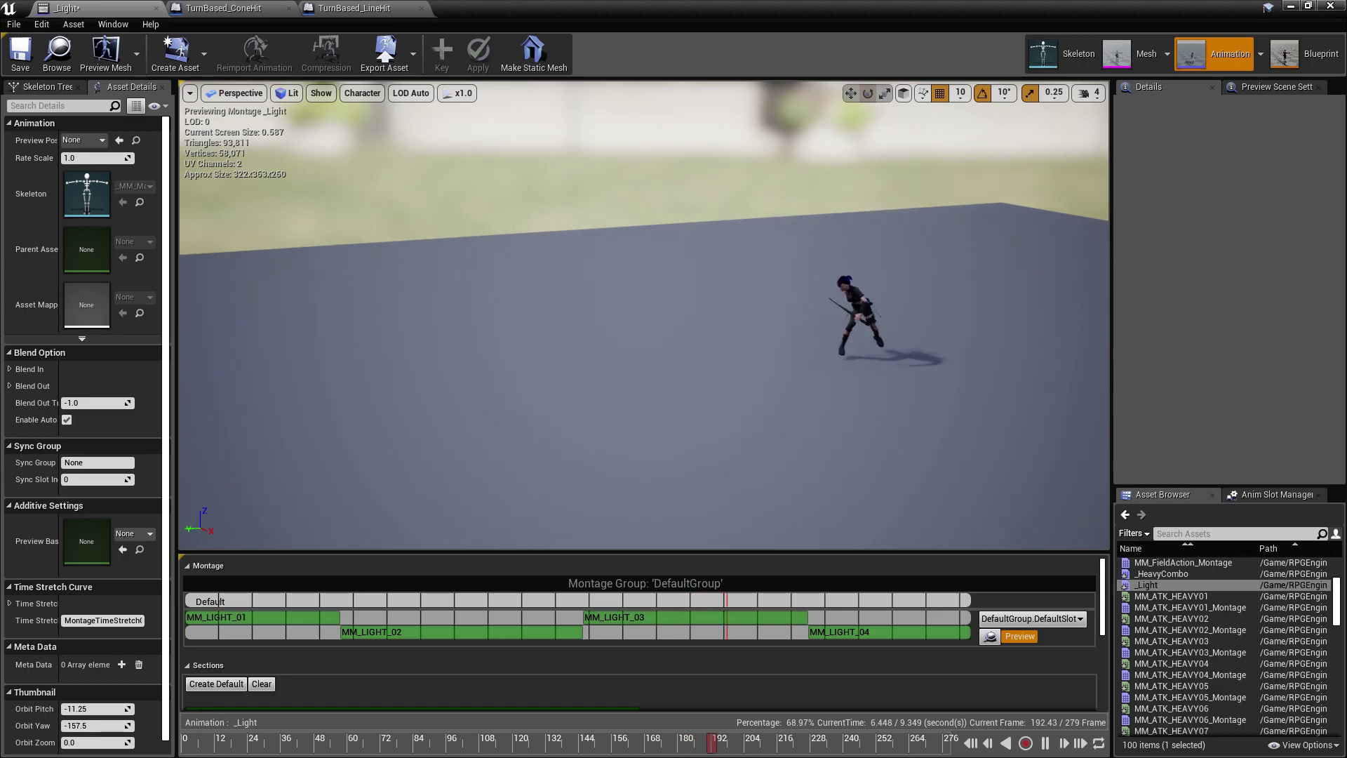